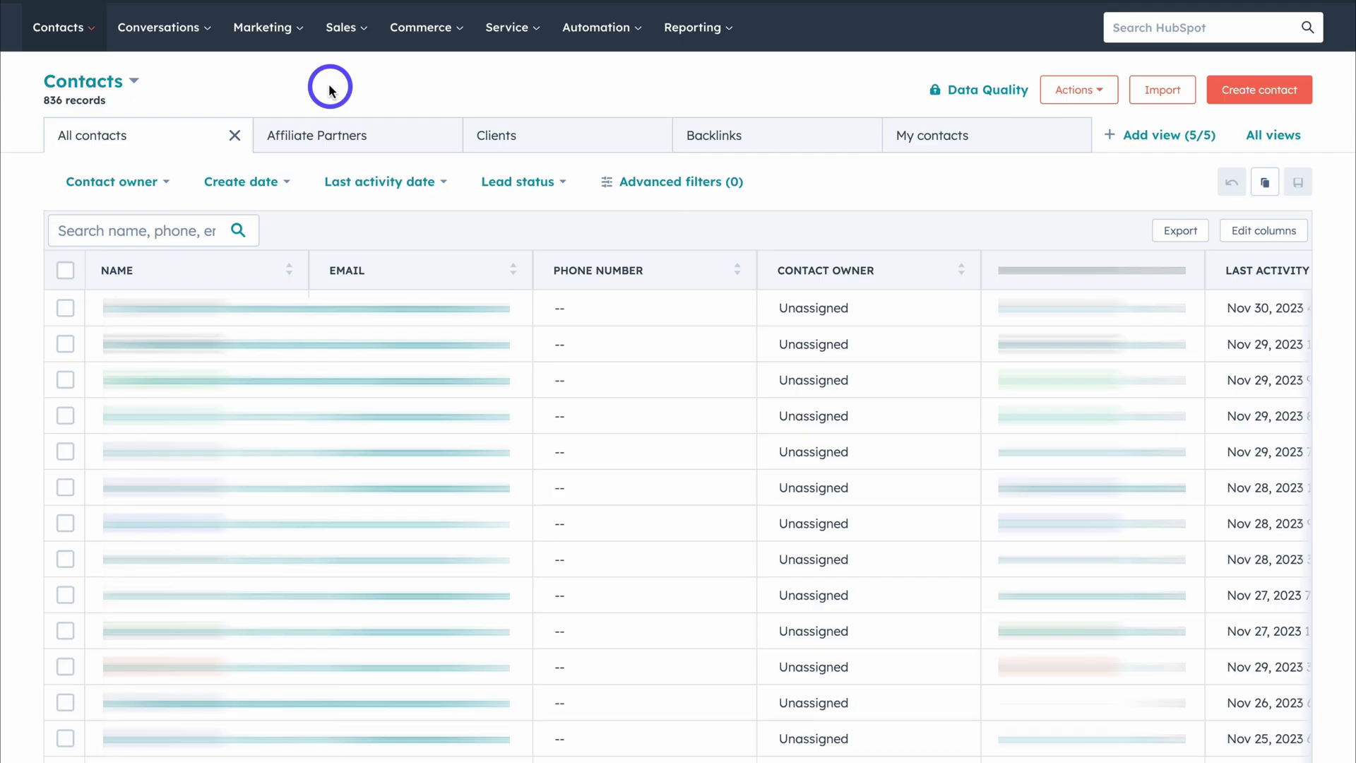
Go from Contacts > Lists to Website Pages, showing the Products, Pricing, About, Contact and Home drafts.
{"action": "left_click", "coordinate": [86, 35]}
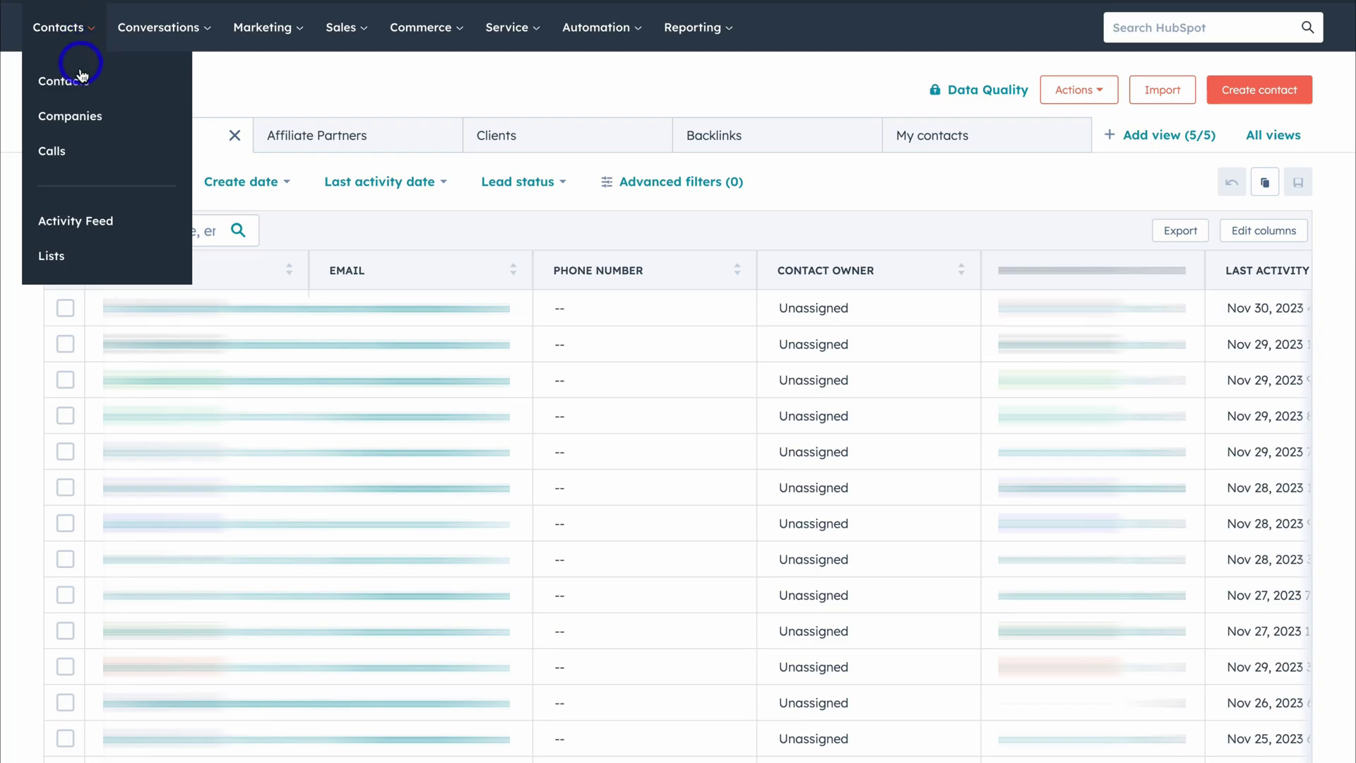
{"action": "left_click", "coordinate": [124, 266]}
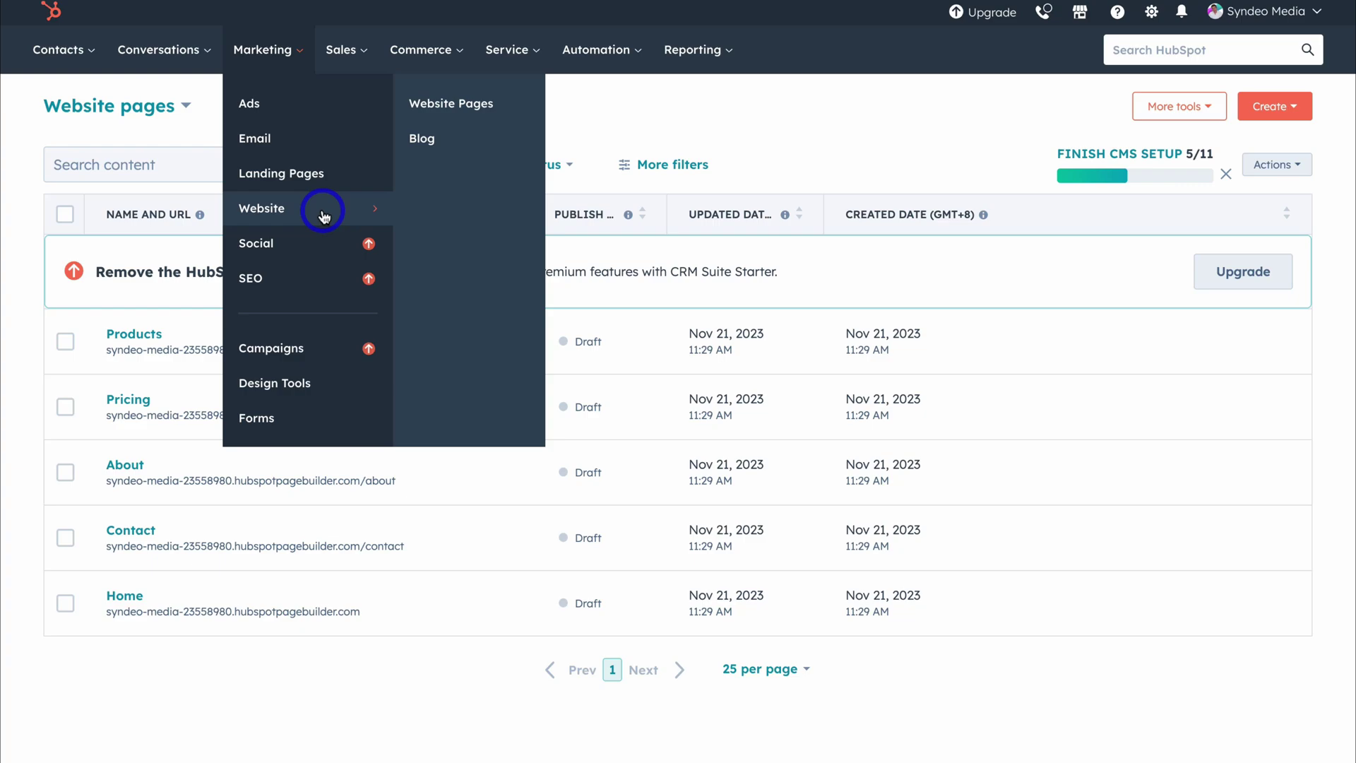
{"action": "mouse_move", "coordinate": [282, 222]}
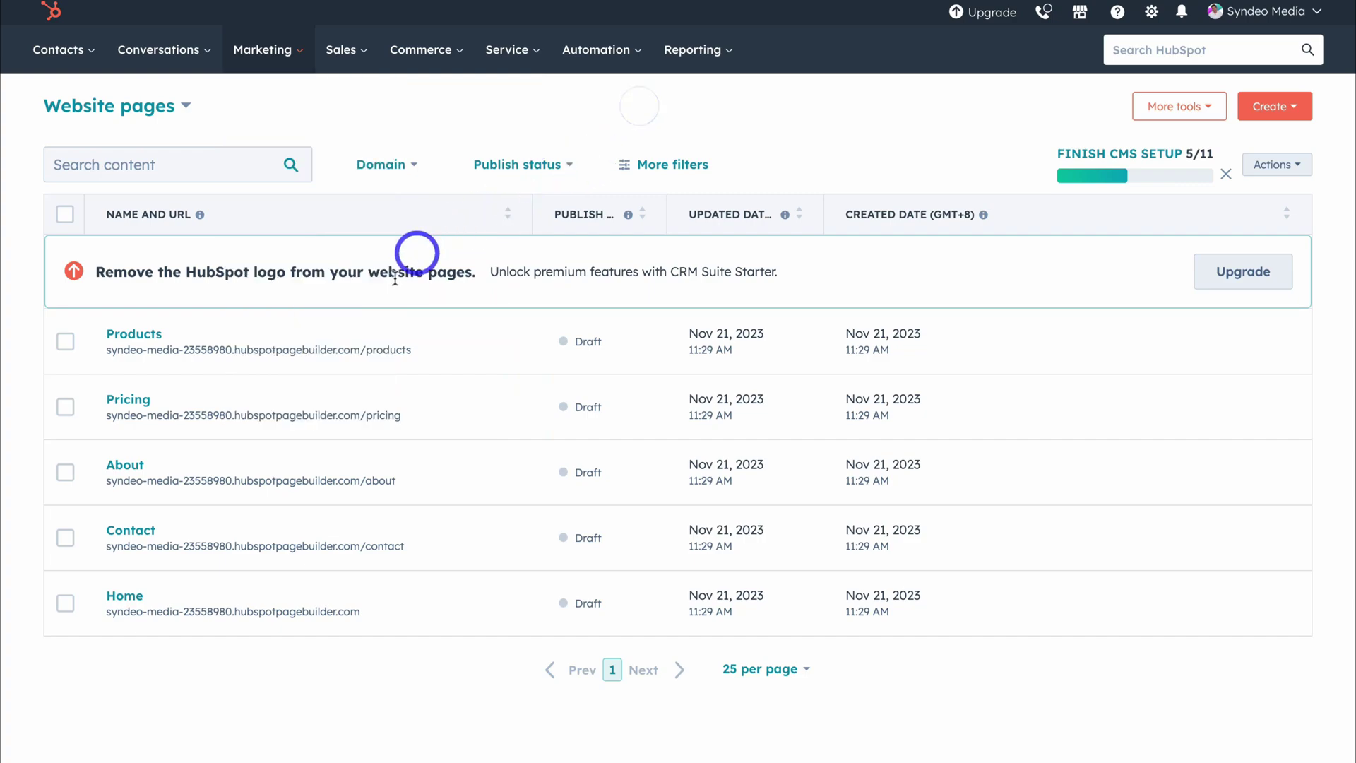
{"action": "mouse_move", "coordinate": [482, 361]}
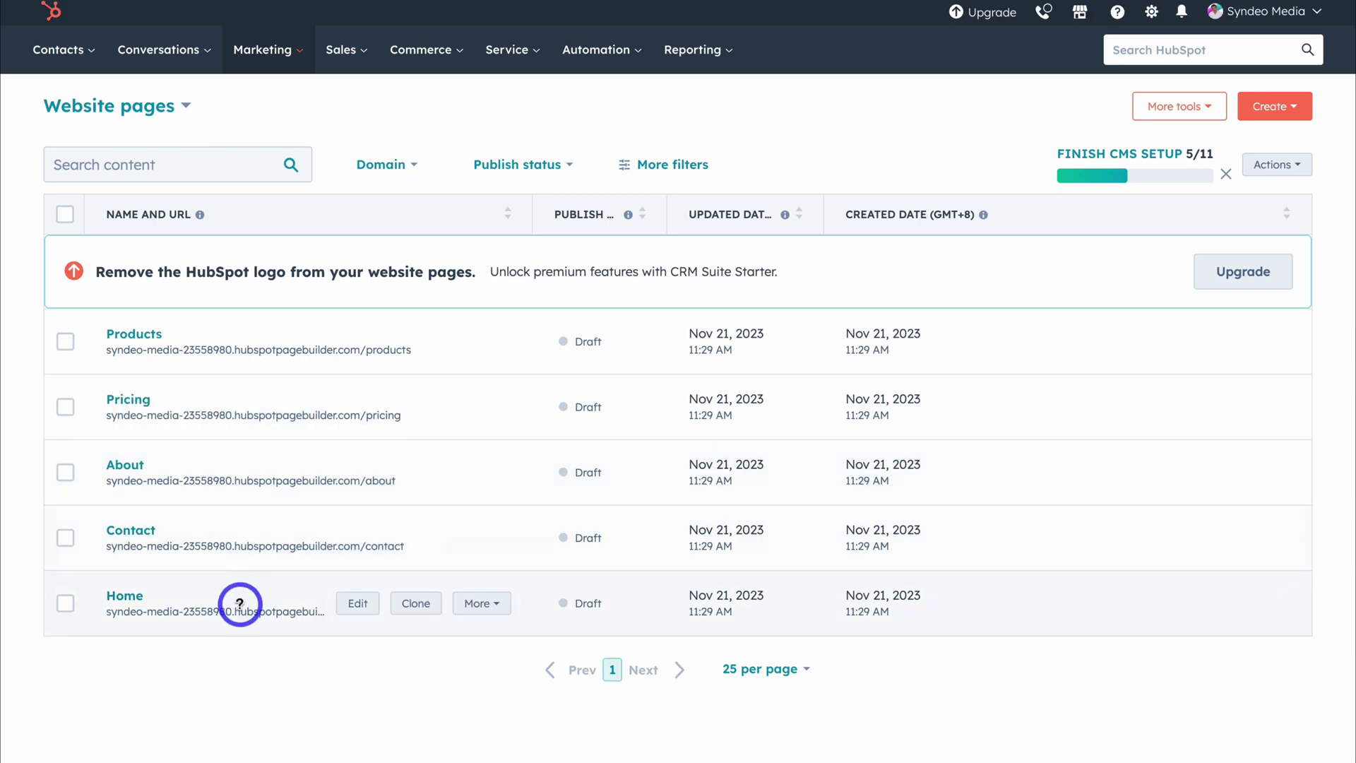
Open the Home page in the editor, scroll through it, and show the modules available to add.
{"action": "left_click", "coordinate": [358, 607]}
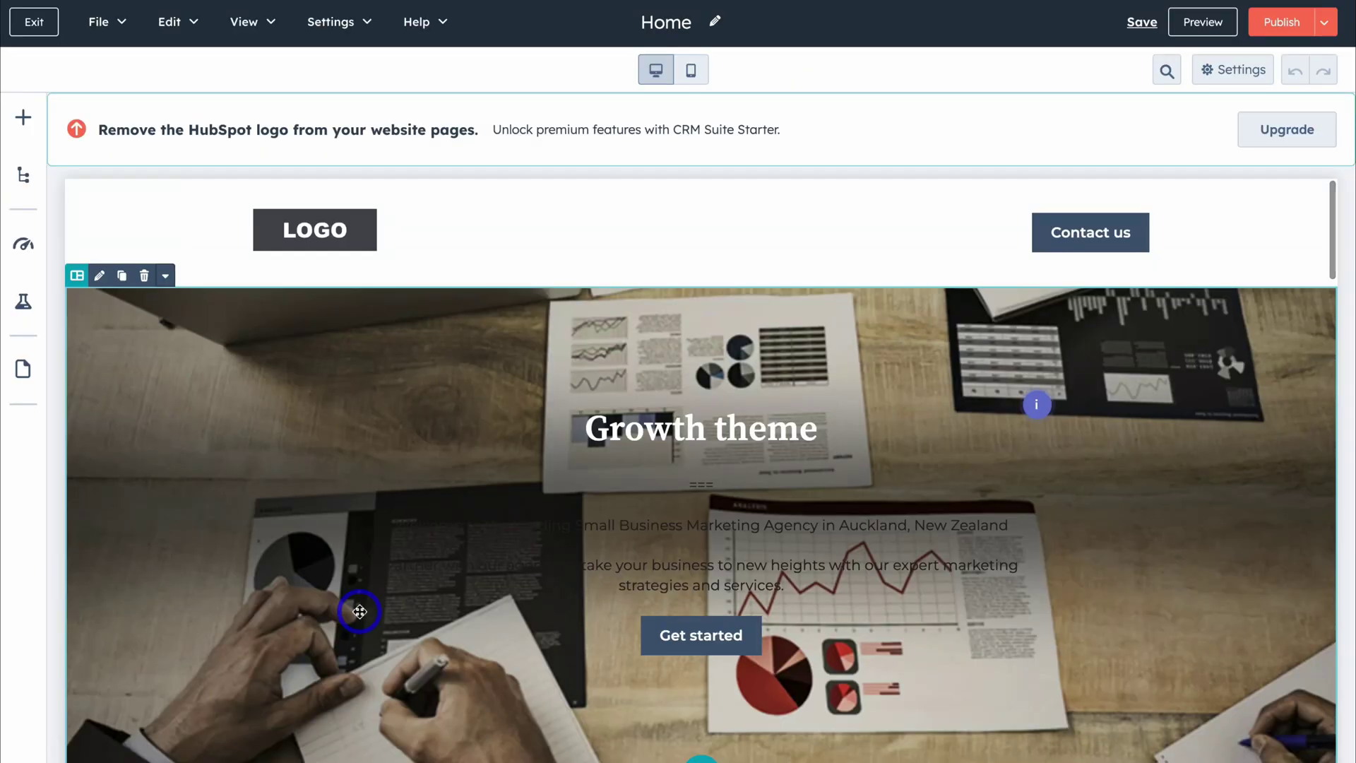
{"action": "scroll", "coordinate": [359, 611], "scroll_direction": "down", "scroll_amount": 1}
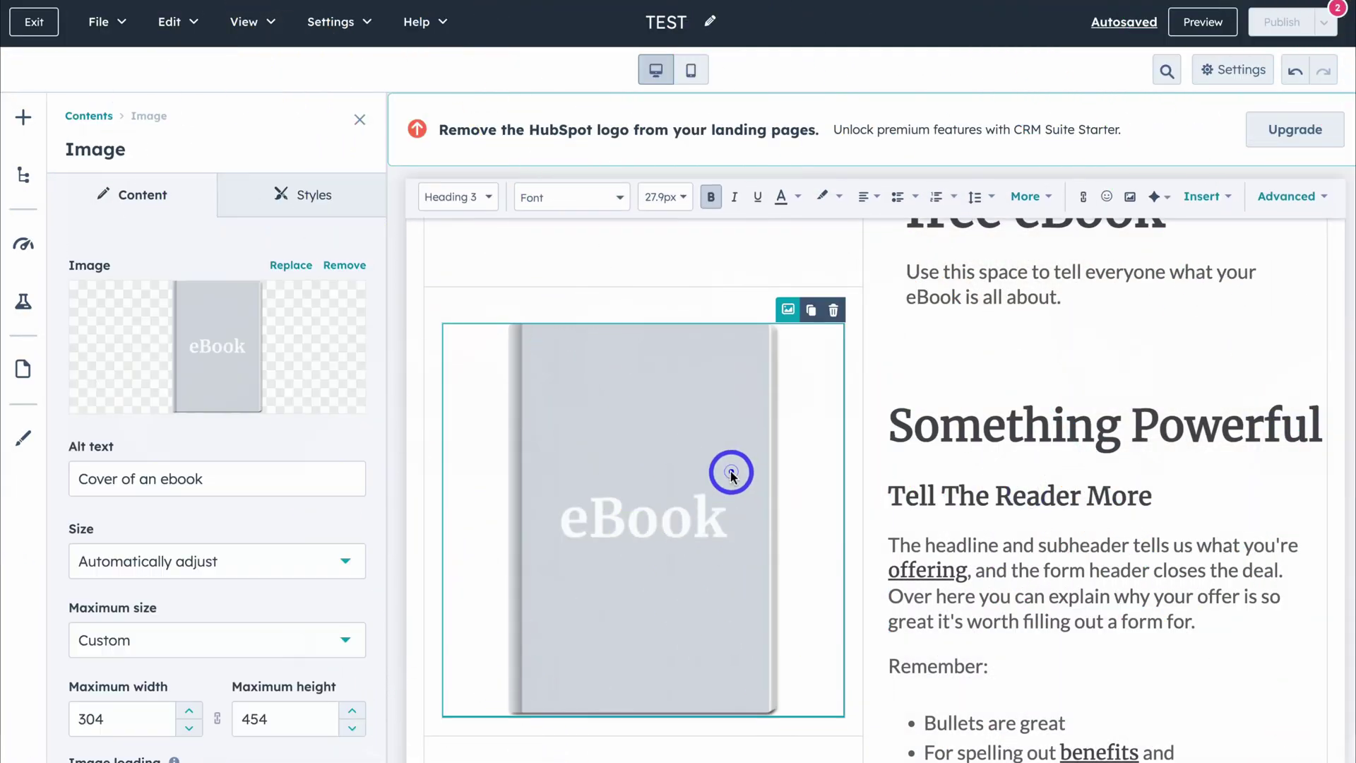
{"action": "scroll", "coordinate": [259, 426], "scroll_direction": "down", "scroll_amount": 1}
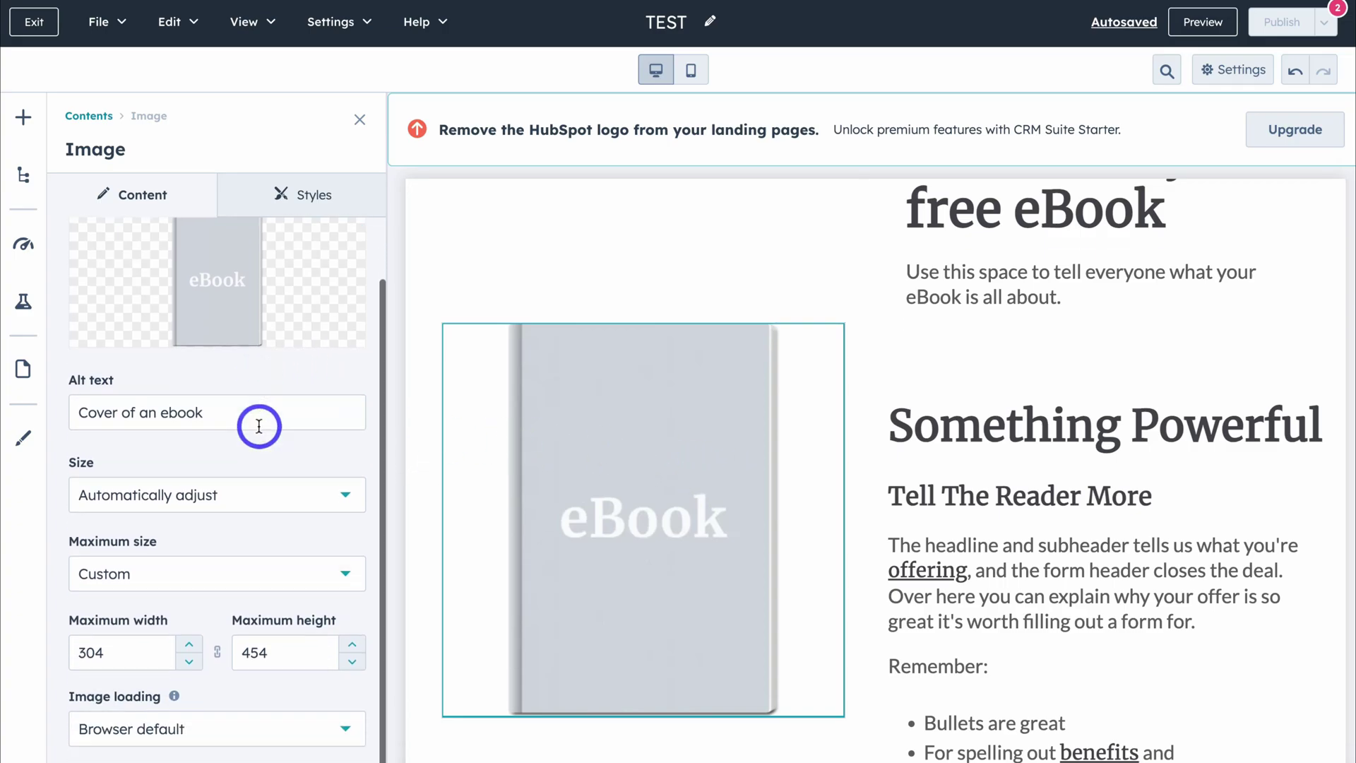
{"action": "scroll", "coordinate": [259, 426], "scroll_direction": "up", "scroll_amount": 1}
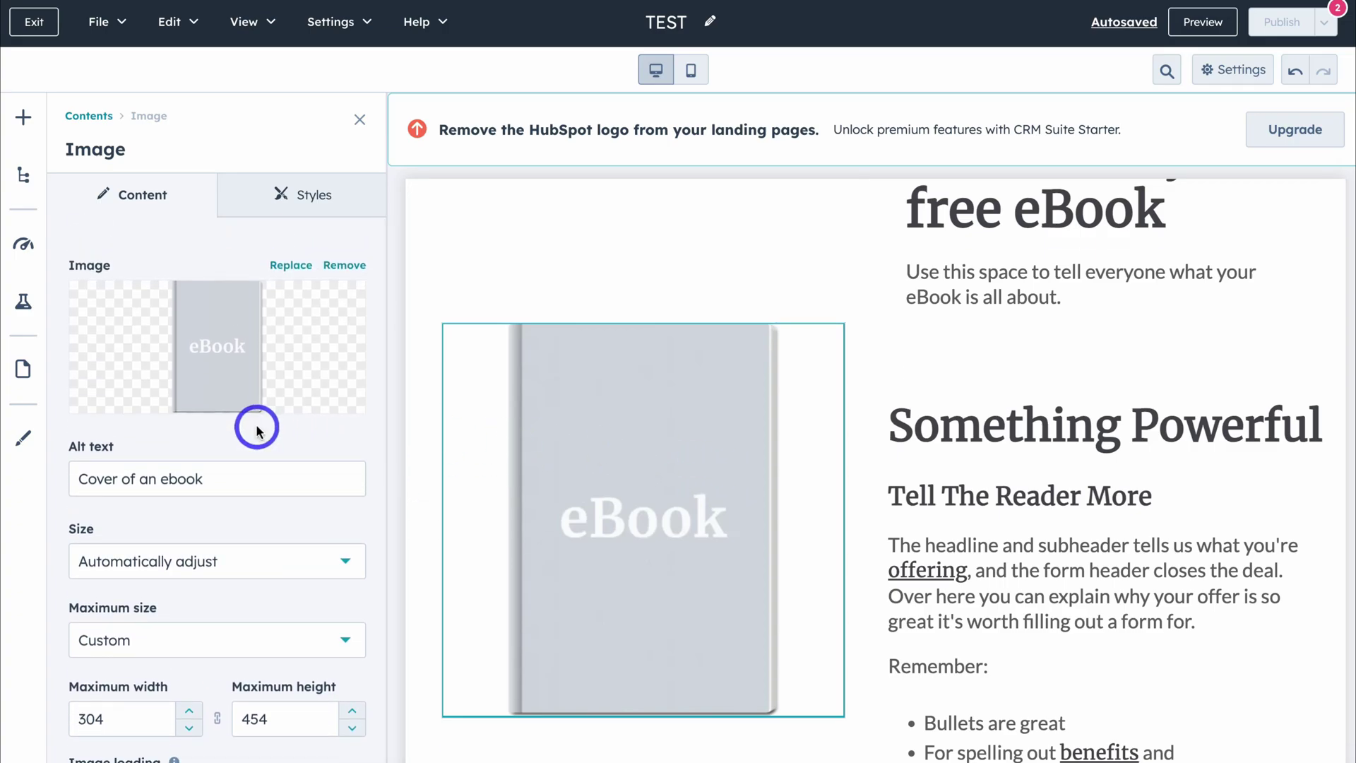
{"action": "left_click", "coordinate": [24, 120]}
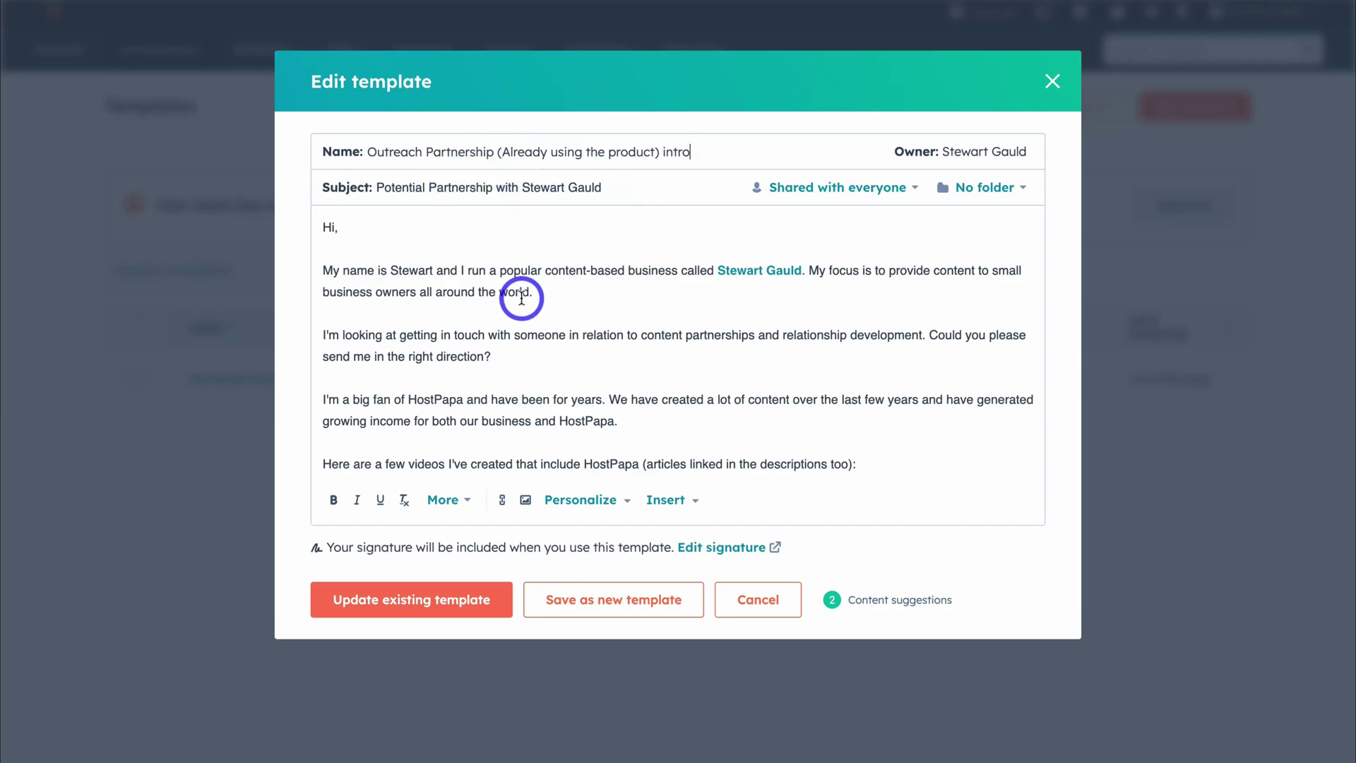
Scroll through the body of the Outreach Partnership intro email template.
{"action": "scroll", "coordinate": [521, 298], "scroll_direction": "down", "scroll_amount": 5}
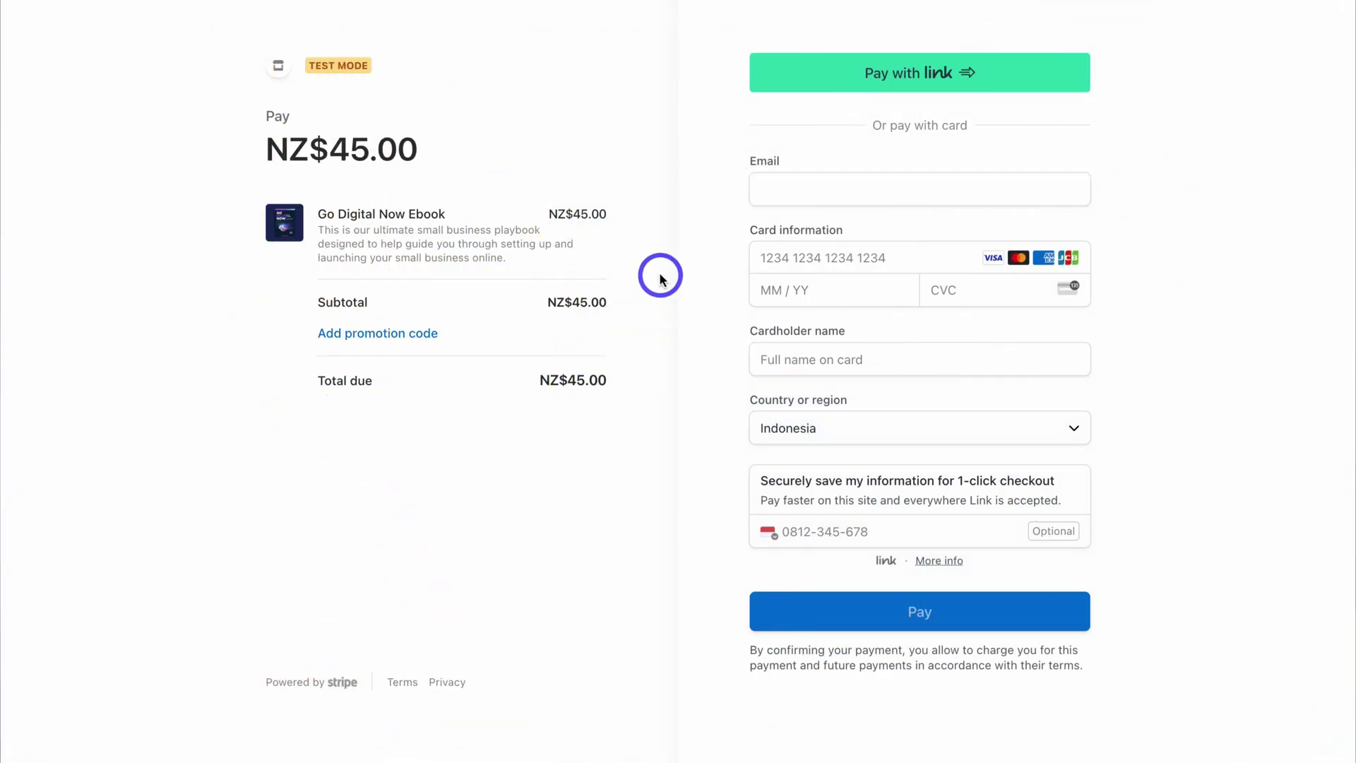
Reveal the promotion code field on the Stripe checkout page.
{"action": "left_click", "coordinate": [394, 342]}
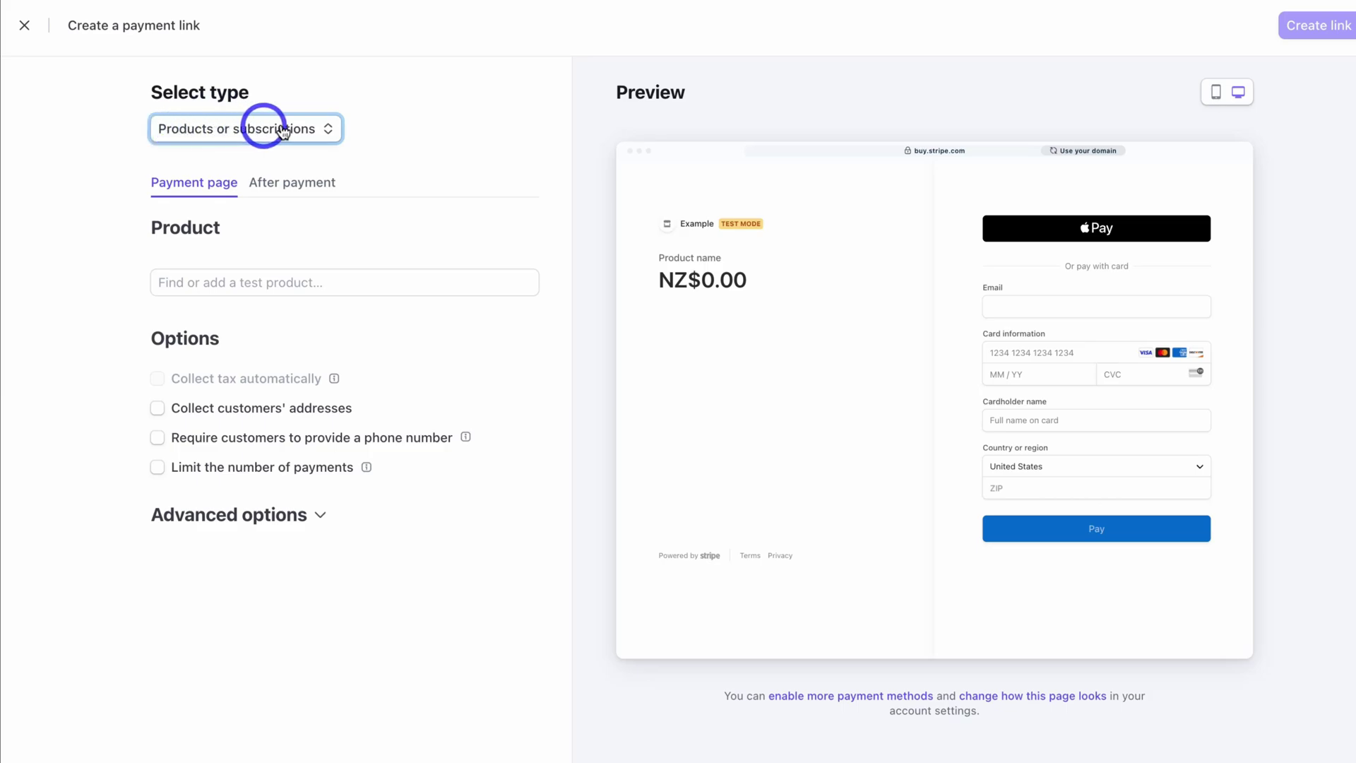
Make a Products or subscriptions payment link with Go Digital Now Ebook at $45.00 NZD, quantity 1.
{"action": "left_click", "coordinate": [283, 132]}
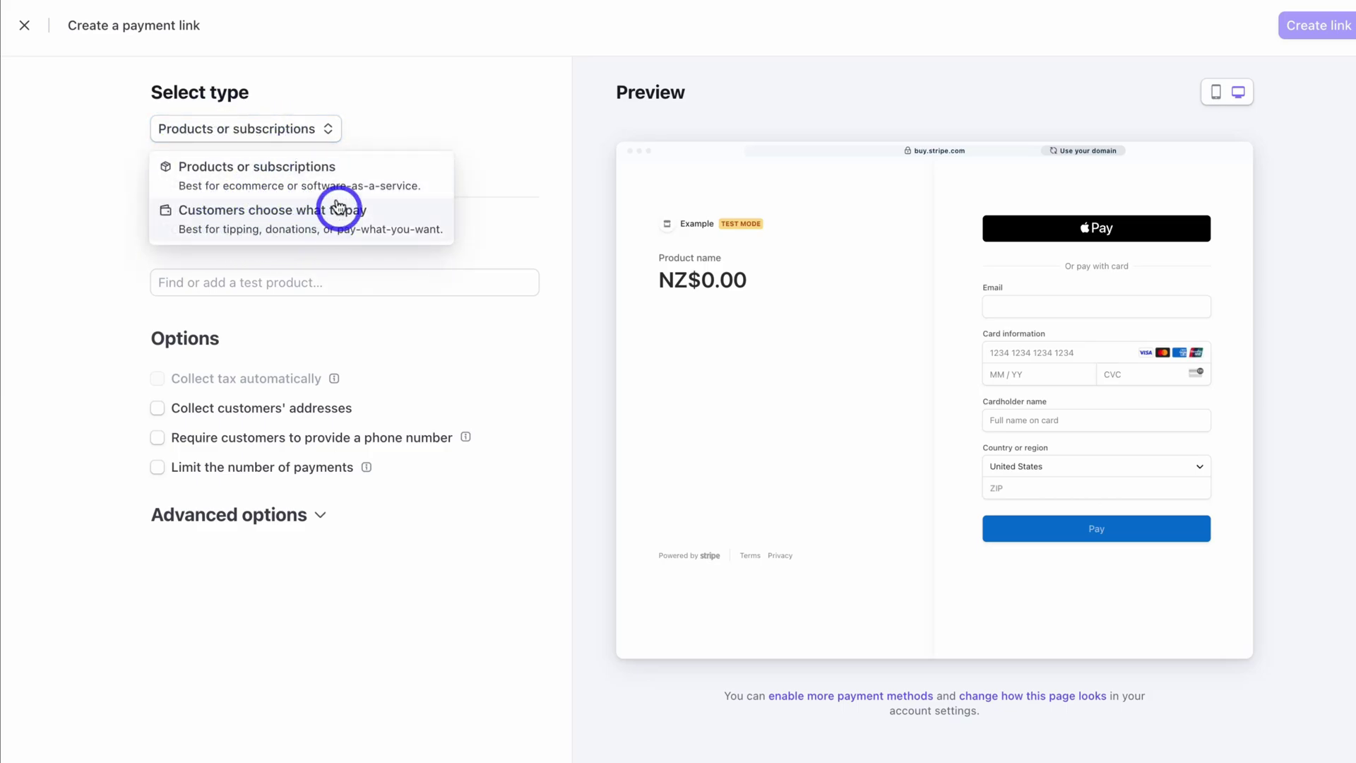
{"action": "left_click", "coordinate": [269, 182]}
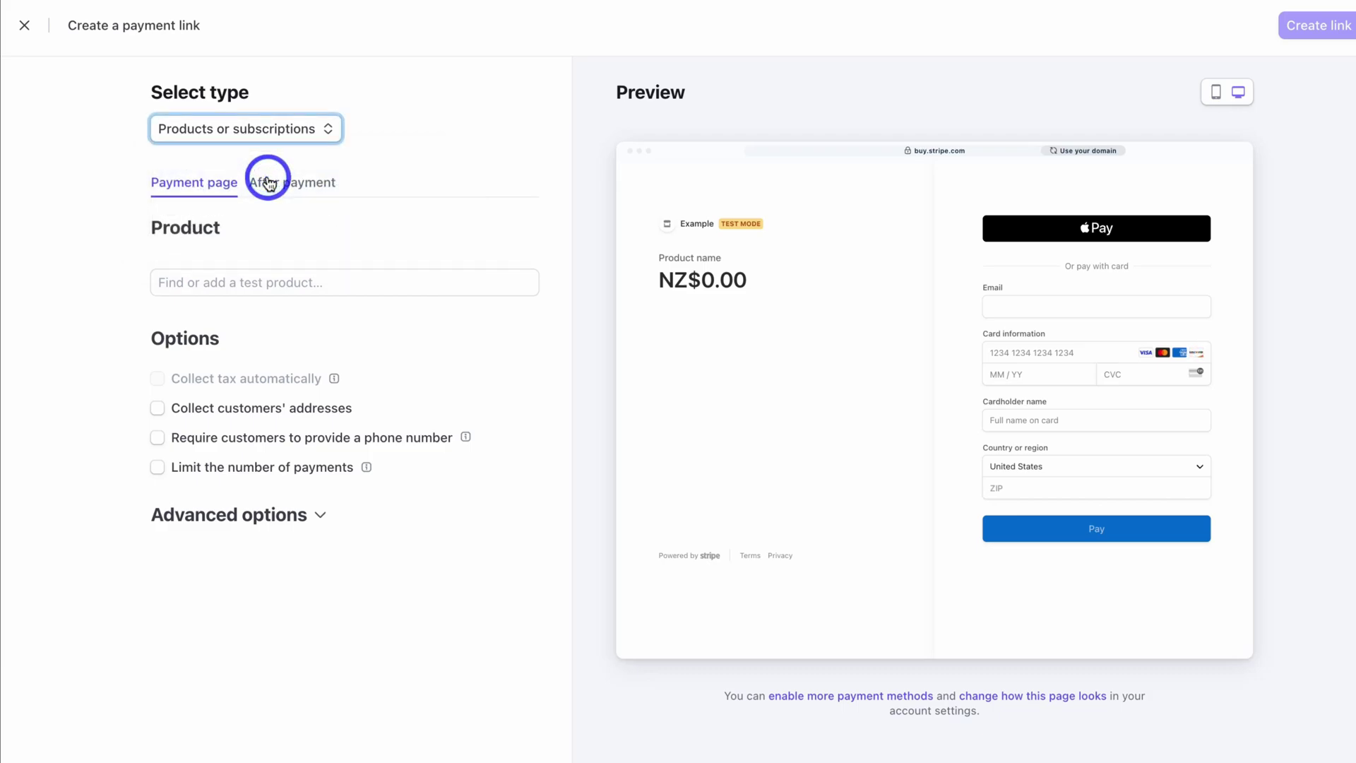
{"action": "left_click", "coordinate": [211, 282]}
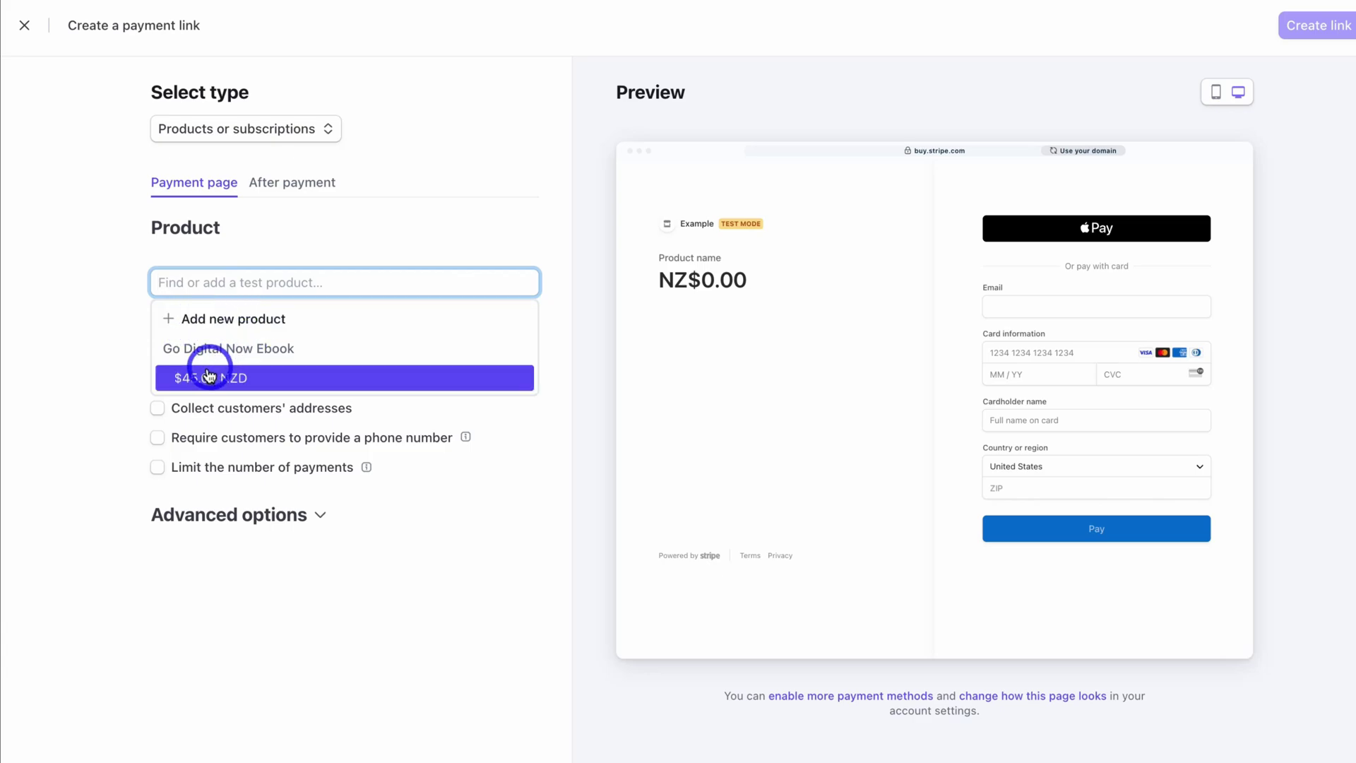
{"action": "left_click", "coordinate": [293, 382]}
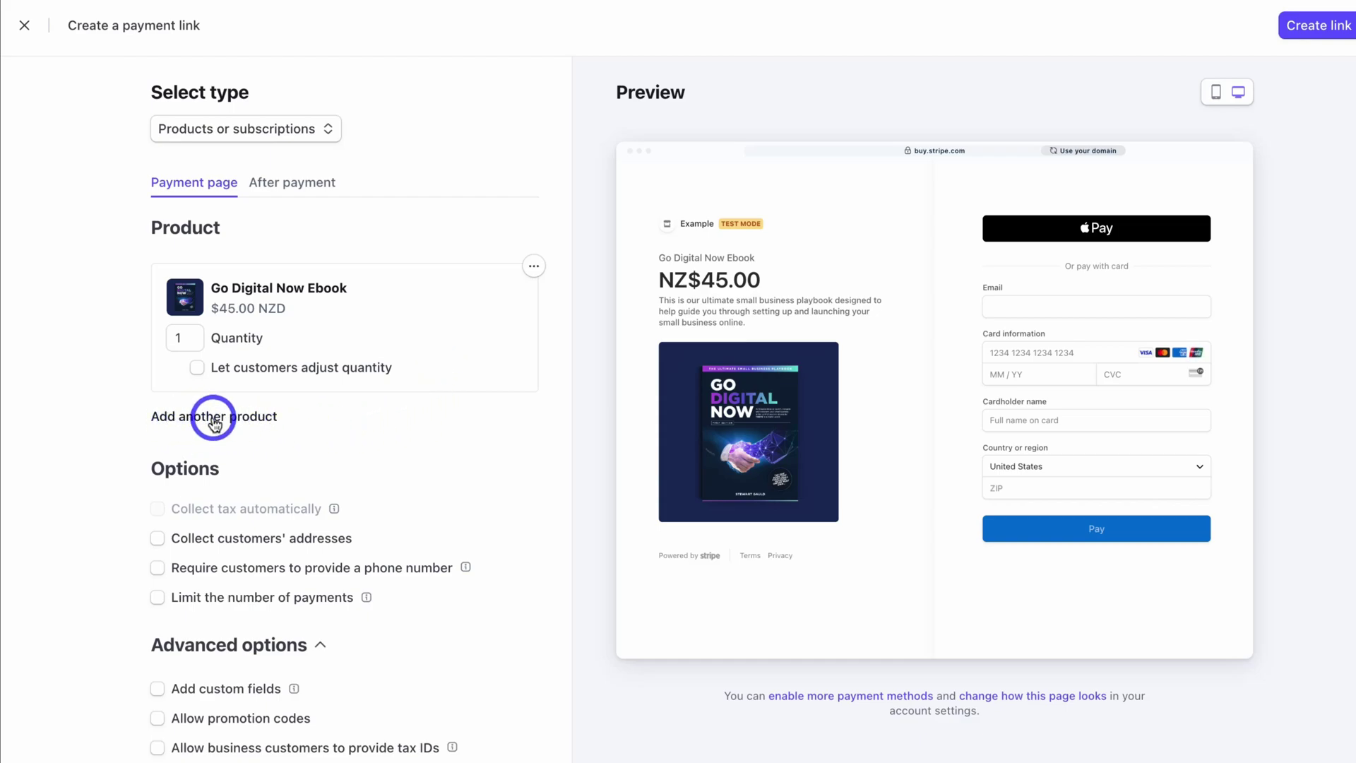
{"action": "left_click", "coordinate": [214, 420]}
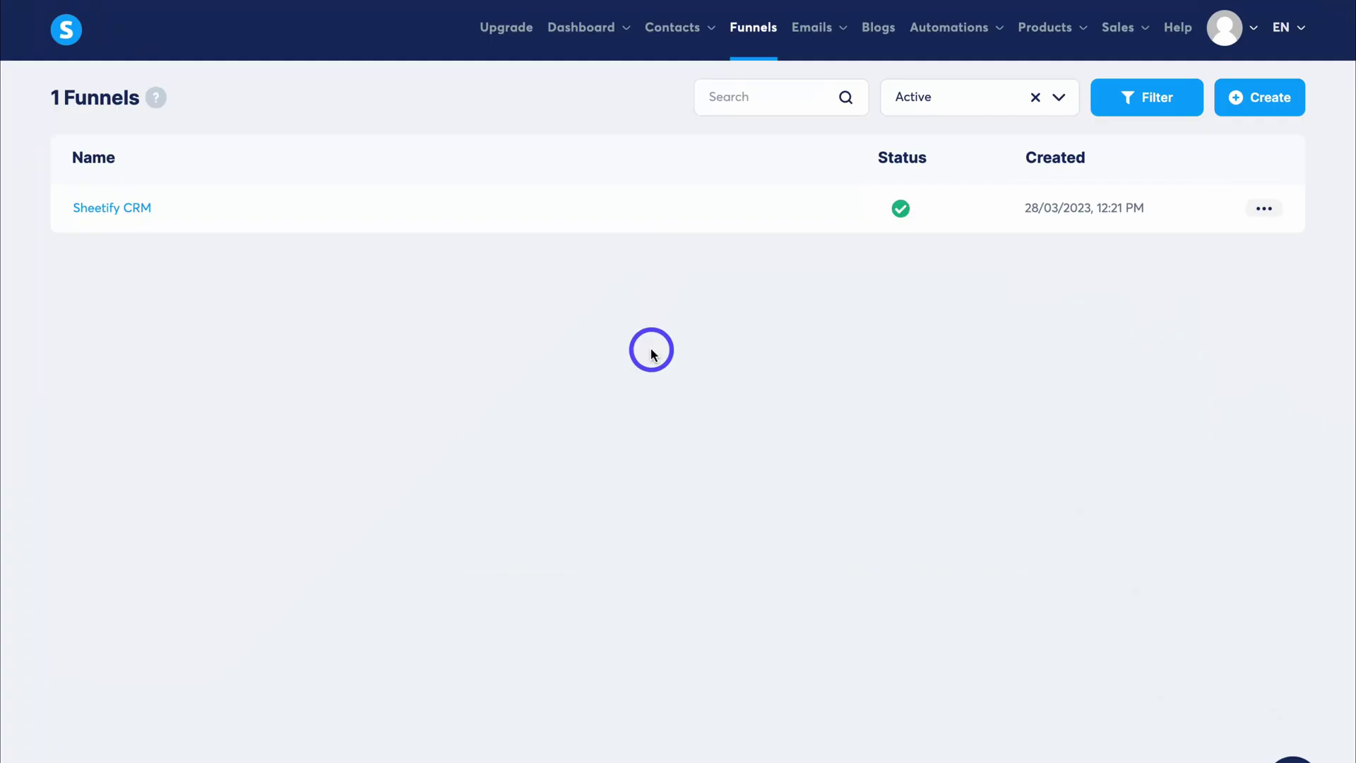
Review the Sheetify CRM funnel's Order Form and Thank You Page steps, then edit the Sales Page.
{"action": "left_click", "coordinate": [132, 215]}
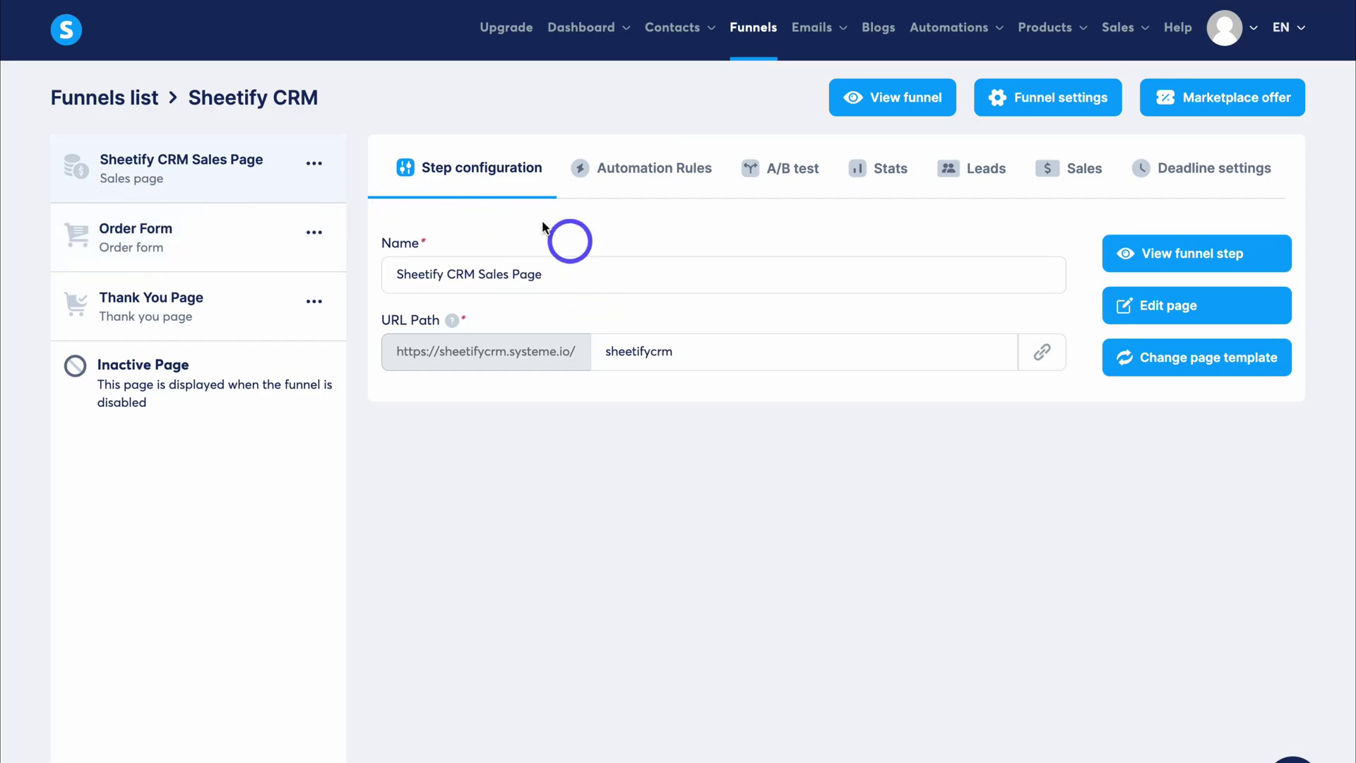
{"action": "left_click", "coordinate": [224, 234]}
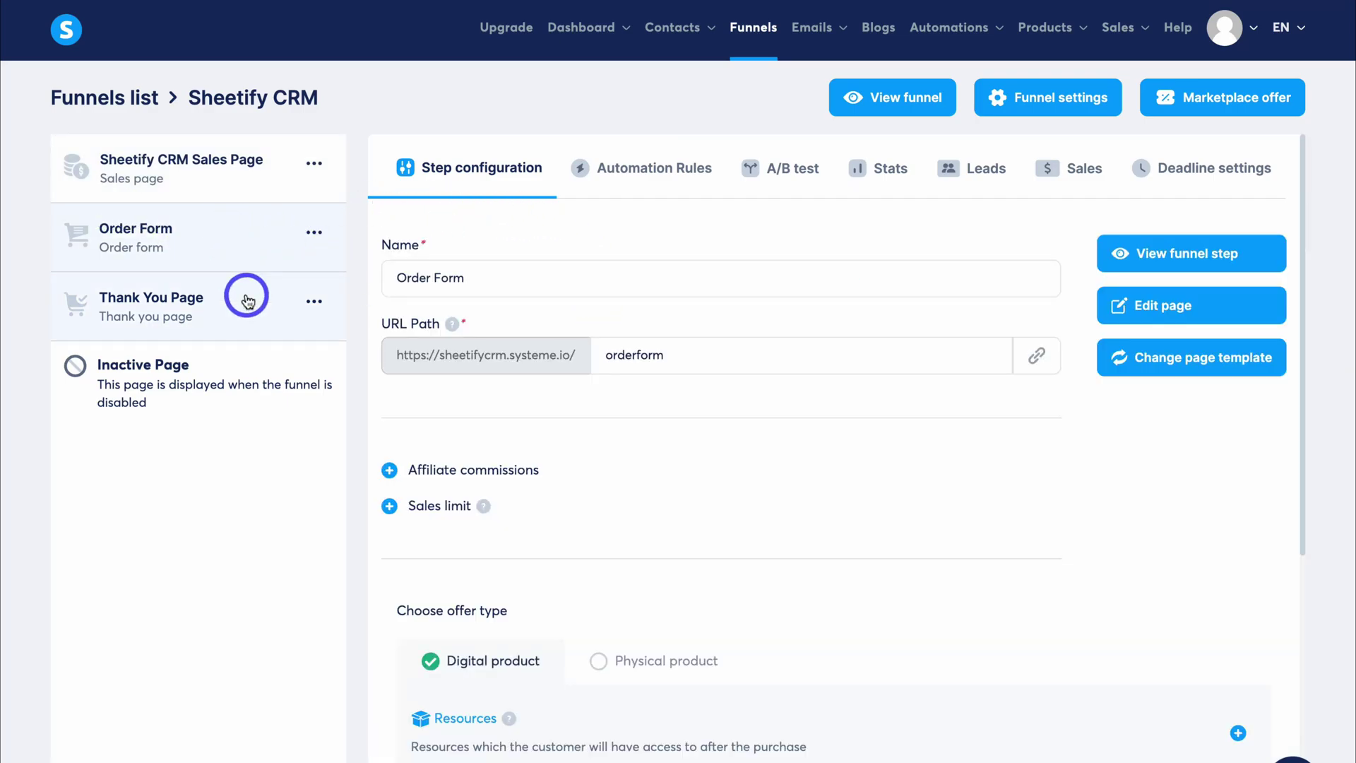
{"action": "left_click", "coordinate": [247, 300]}
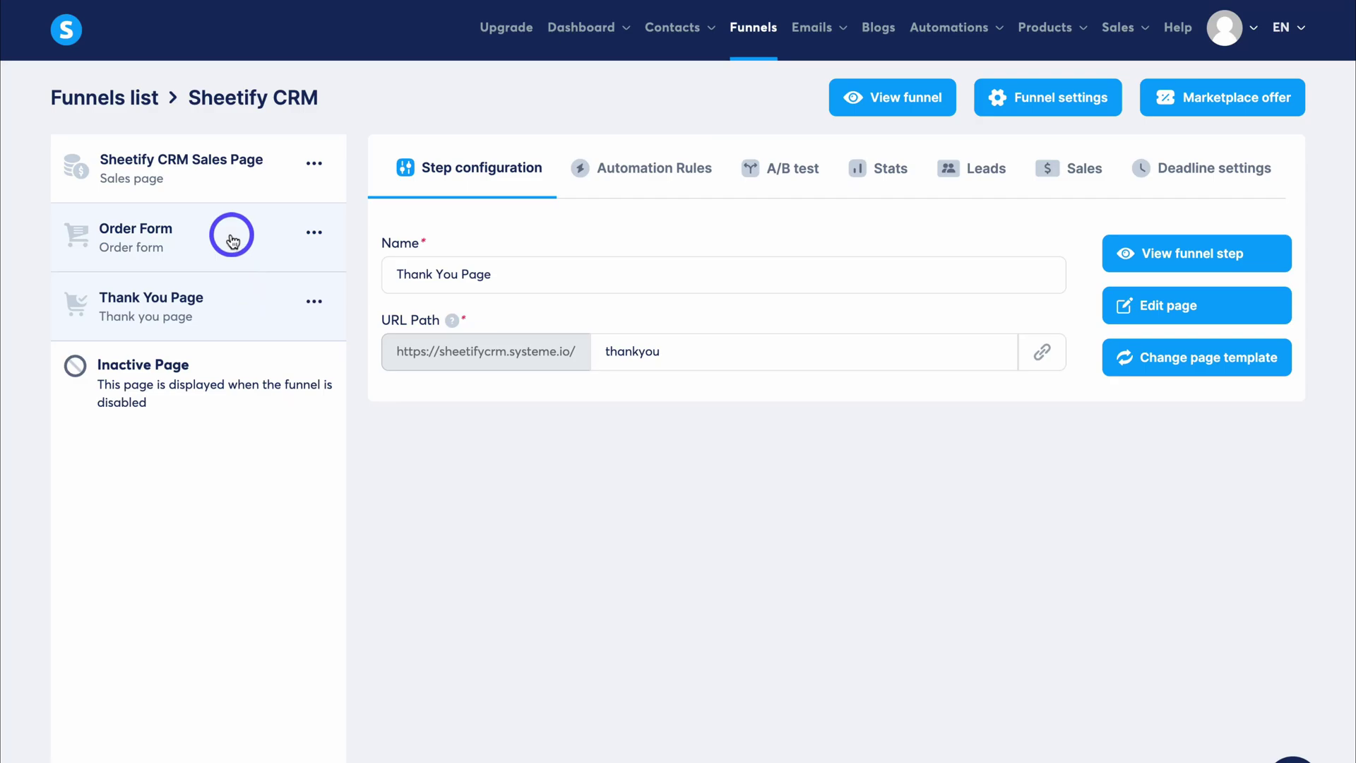
{"action": "left_click", "coordinate": [232, 240]}
{"action": "left_click", "coordinate": [227, 186]}
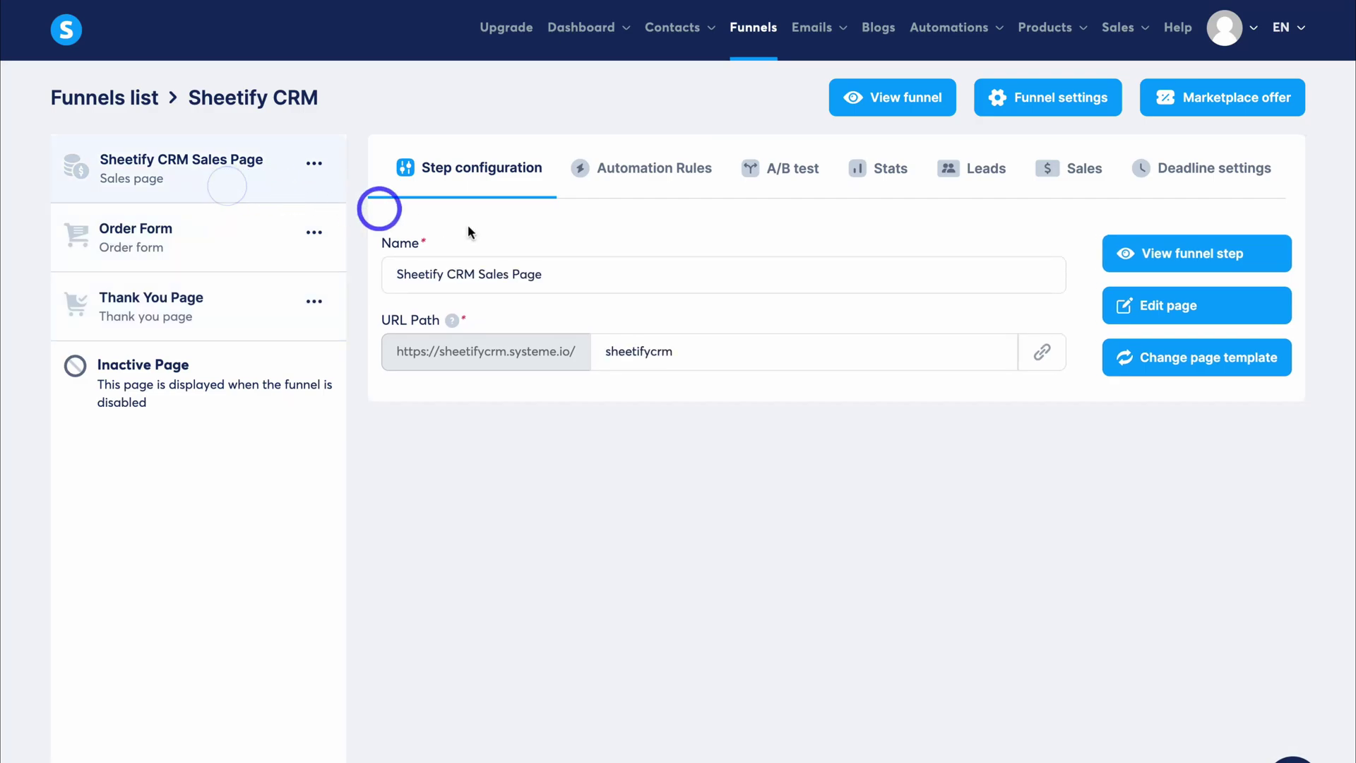
{"action": "left_click", "coordinate": [1171, 308]}
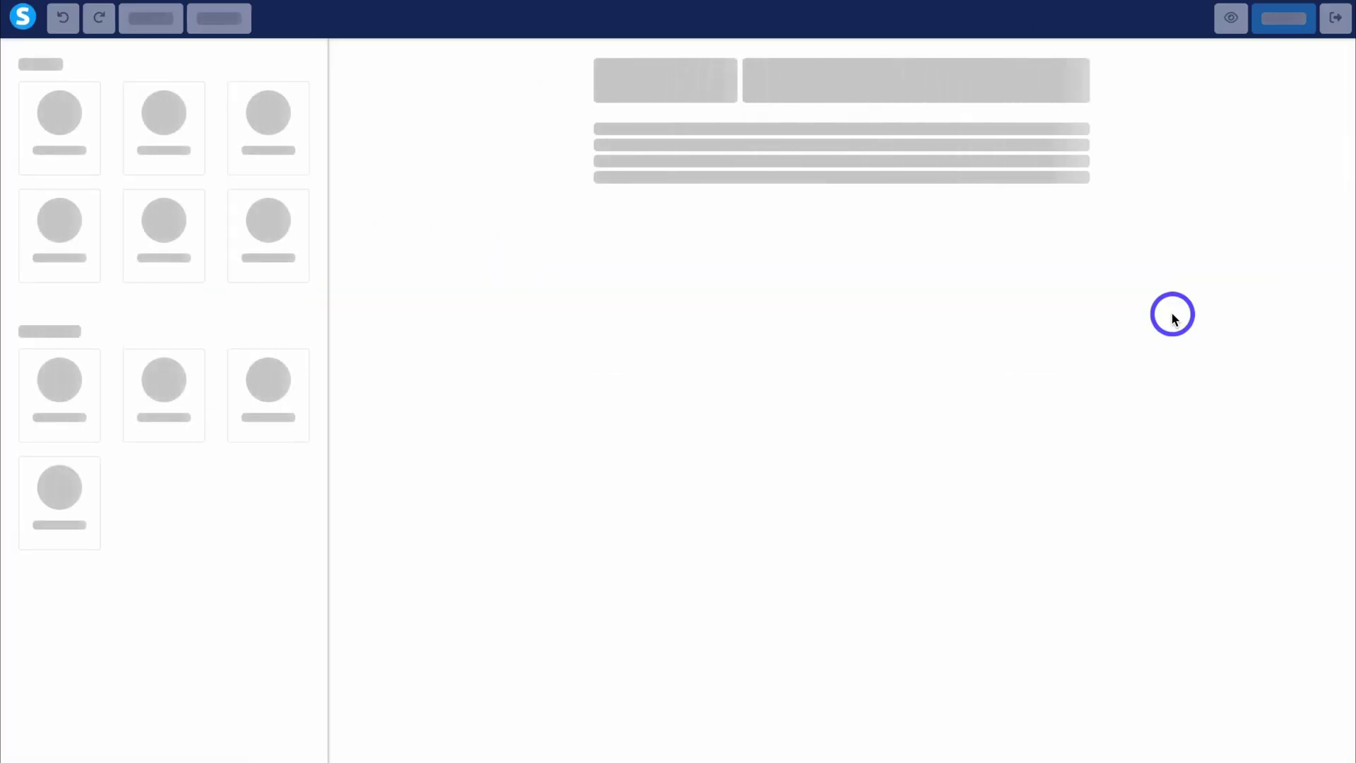
Select the middle and left testimonial texts on the Sheetify CRM sales page.
{"action": "scroll", "coordinate": [1172, 318], "scroll_direction": "down", "scroll_amount": 10}
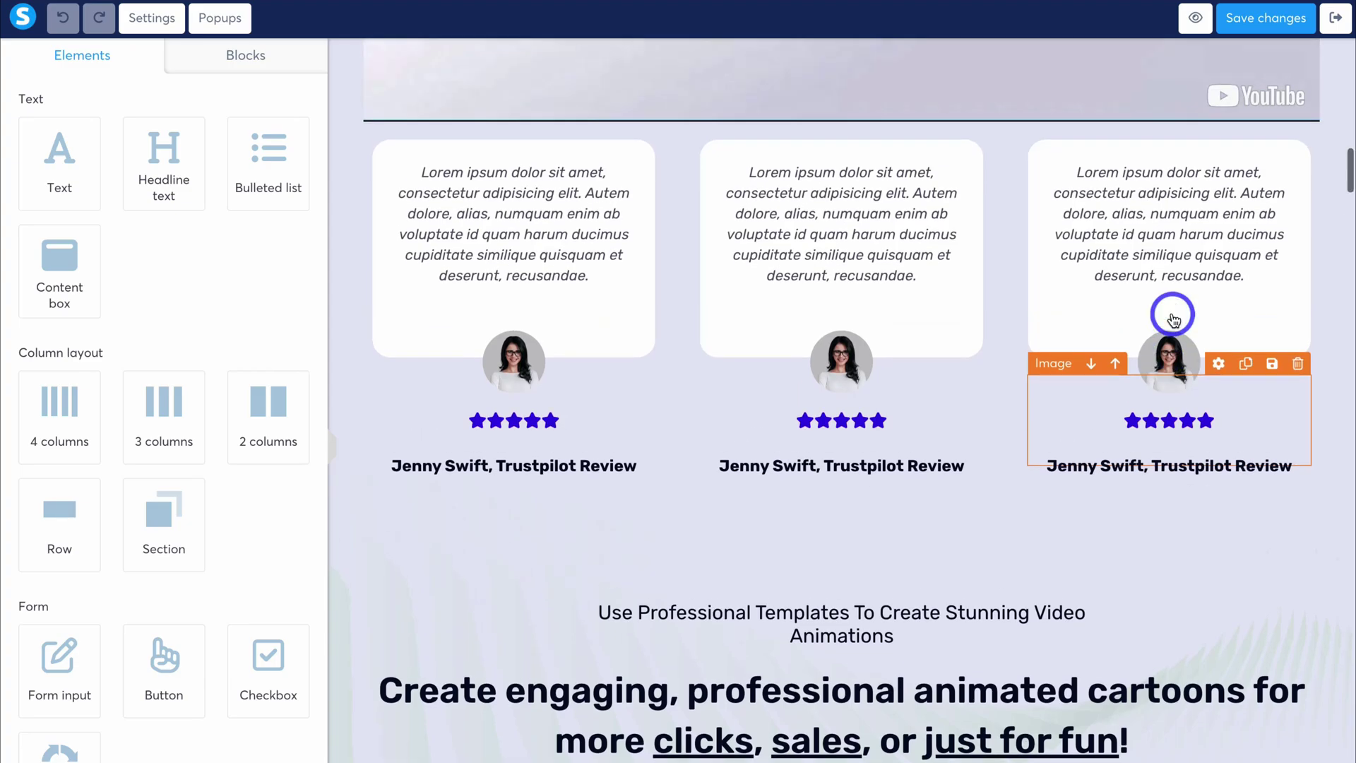
{"action": "scroll", "coordinate": [1173, 317], "scroll_direction": "up", "scroll_amount": 1}
{"action": "left_click", "coordinate": [862, 277]}
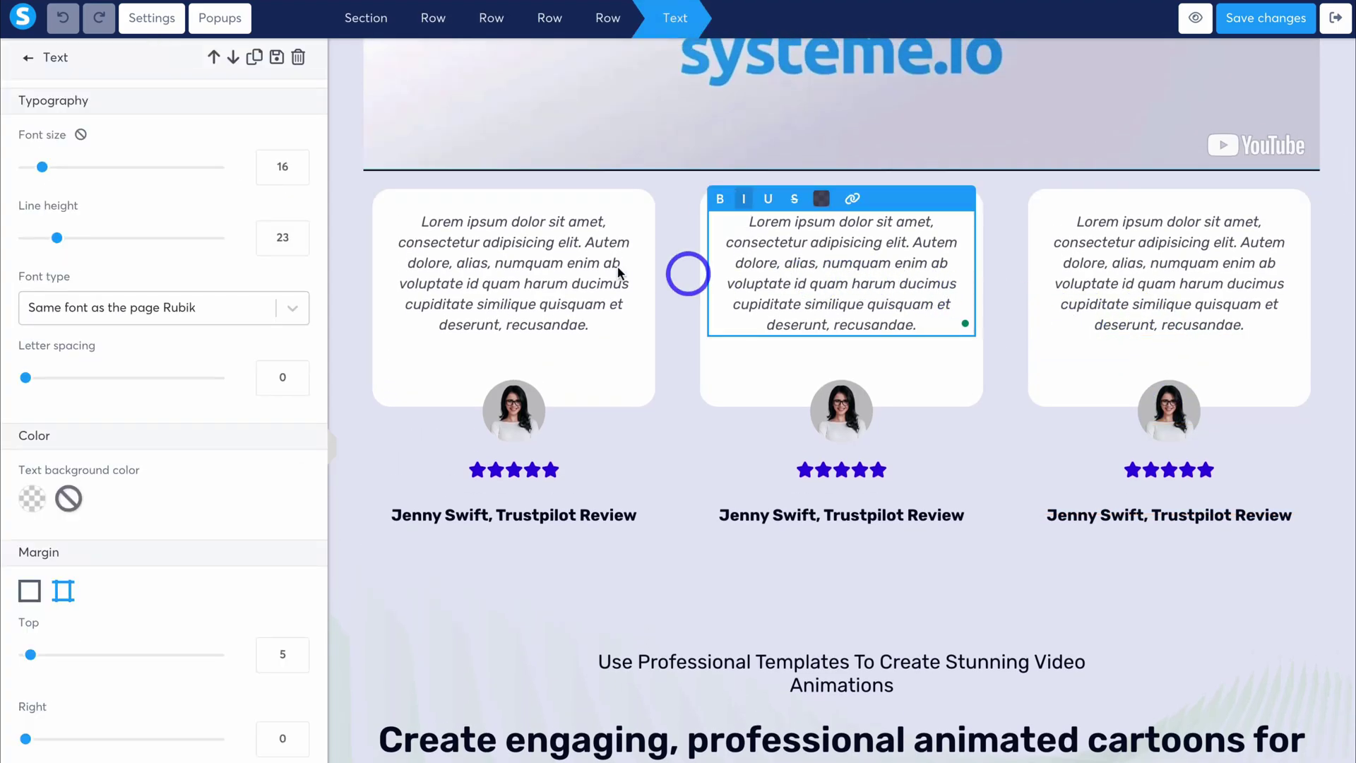
{"action": "left_click", "coordinate": [548, 286]}
{"action": "scroll", "coordinate": [548, 285], "scroll_direction": "up", "scroll_amount": 6}
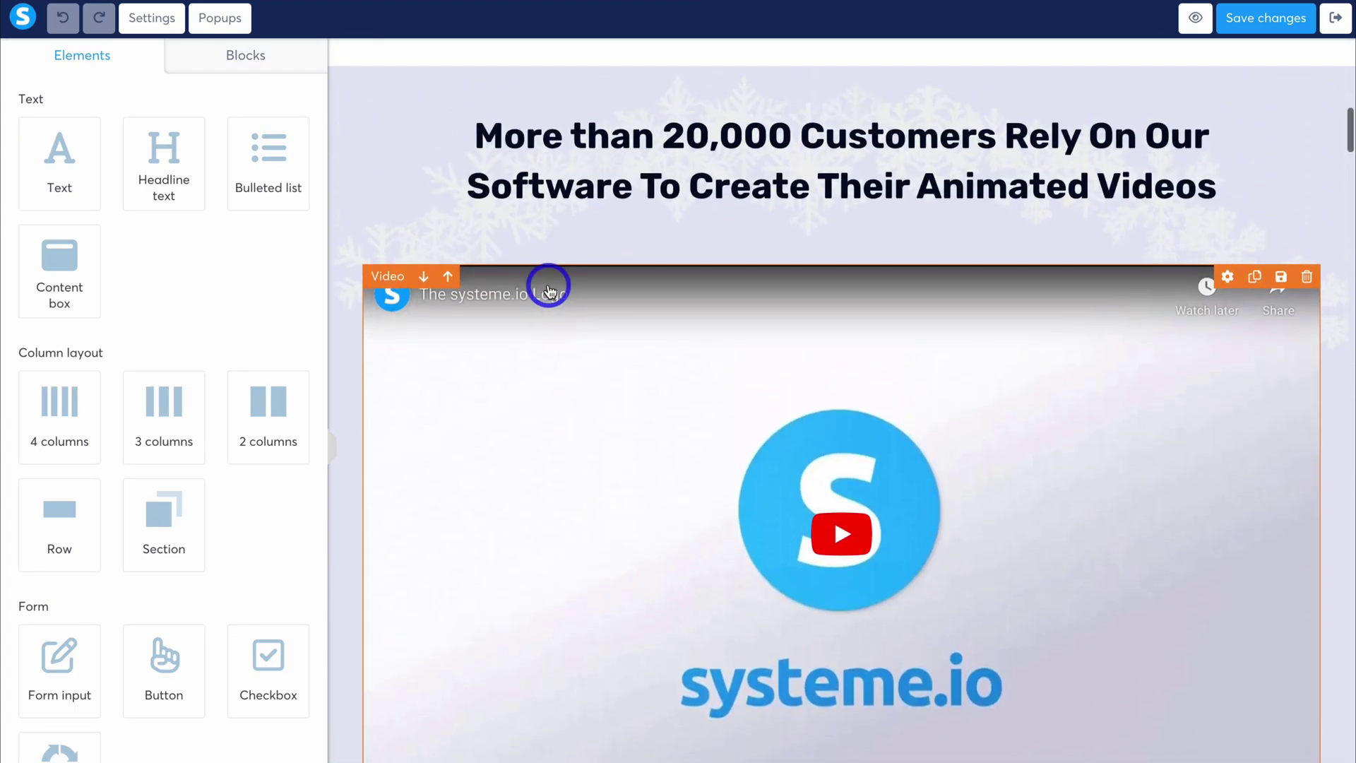
{"action": "scroll", "coordinate": [548, 285], "scroll_direction": "up", "scroll_amount": 3}
Inspect the 20,000 customers heading, then exit the editor back to the Sales Page step settings.
{"action": "left_click", "coordinate": [597, 398]}
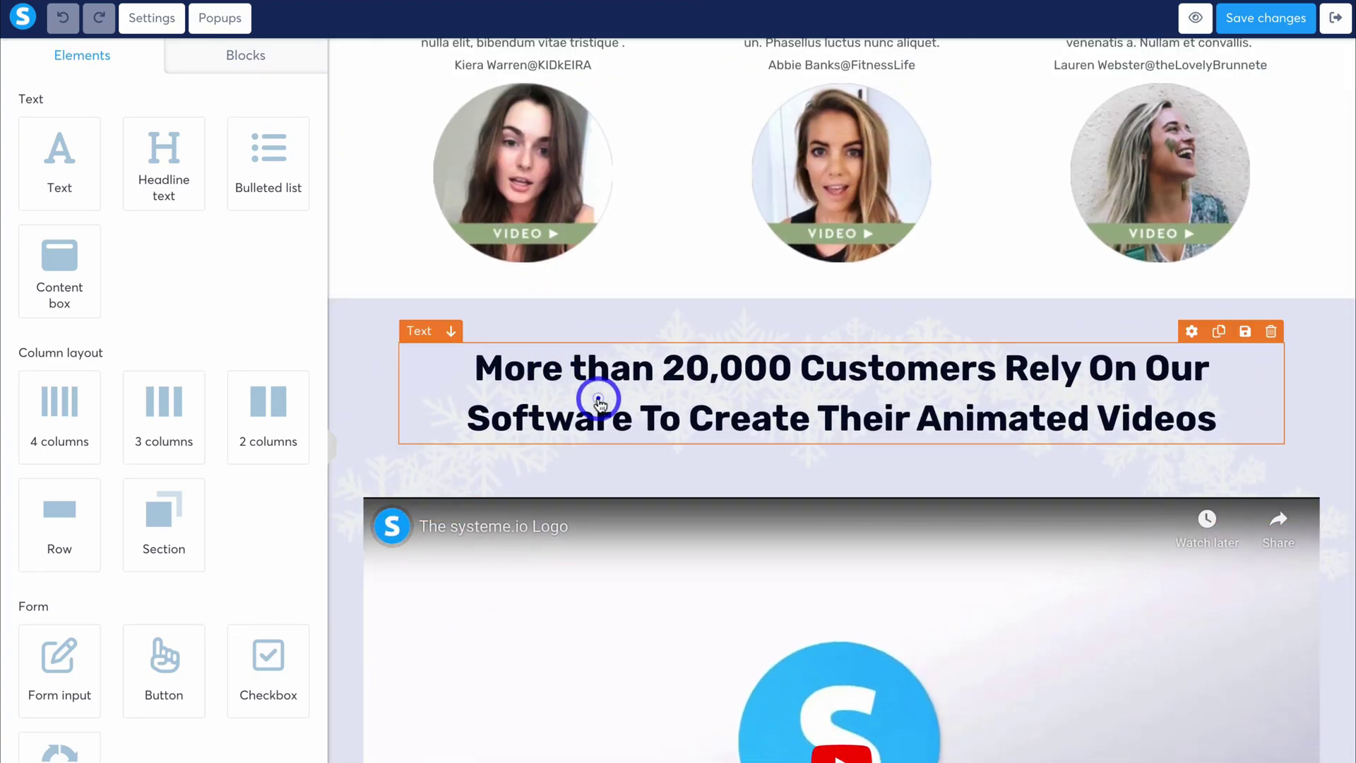
{"action": "left_click", "coordinate": [537, 380]}
{"action": "scroll", "coordinate": [159, 252], "scroll_direction": "down", "scroll_amount": 7}
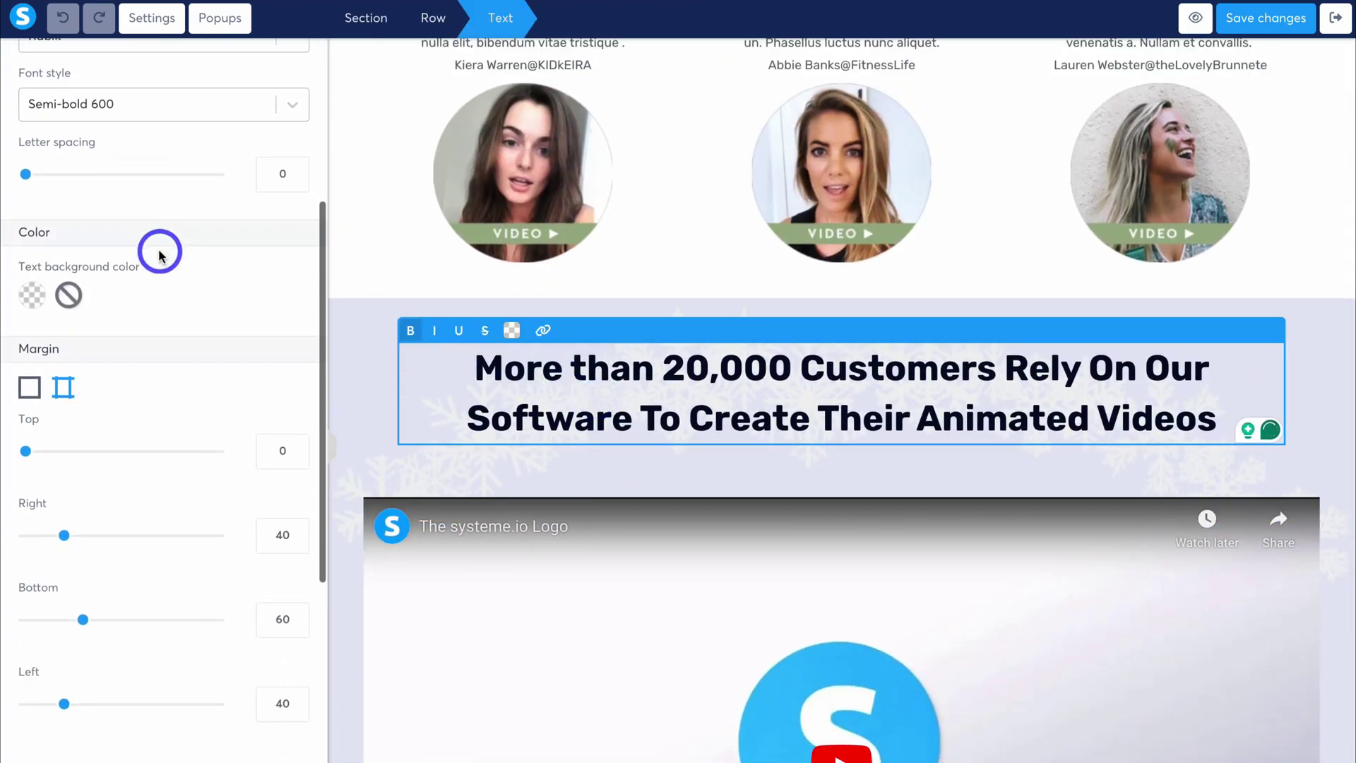
{"action": "scroll", "coordinate": [159, 252], "scroll_direction": "up", "scroll_amount": 7}
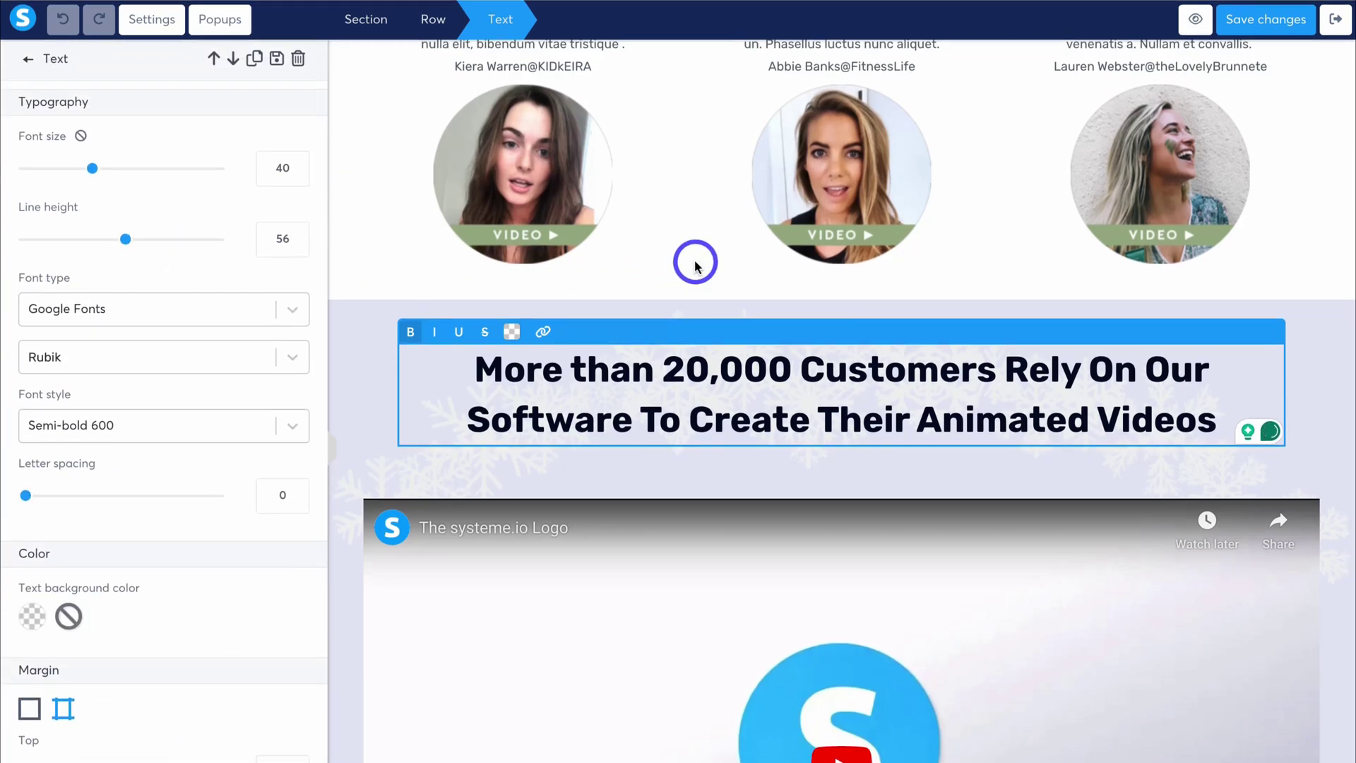
{"action": "left_click", "coordinate": [1331, 23]}
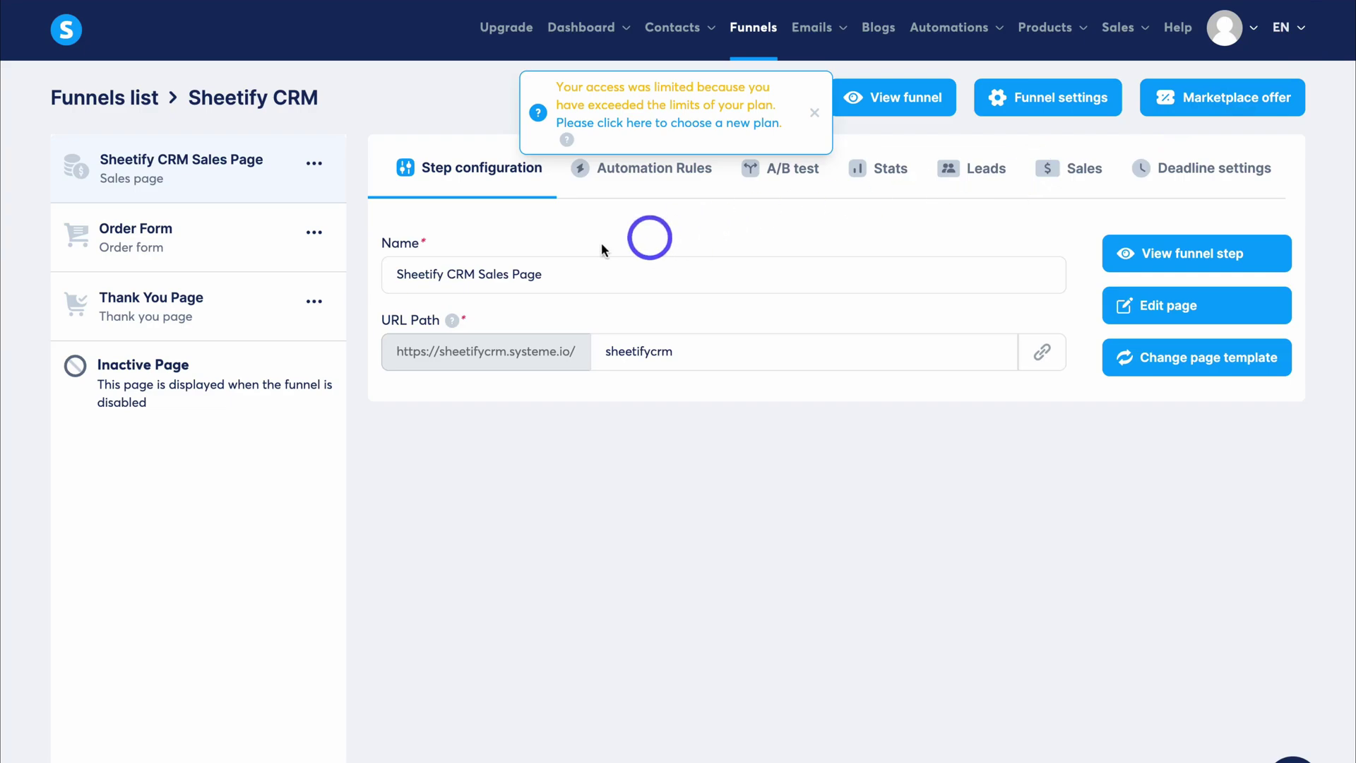
Dismiss the plan-limit notice, edit the Thank You Page, and select the Download Ebook Now button.
{"action": "left_click", "coordinate": [814, 117]}
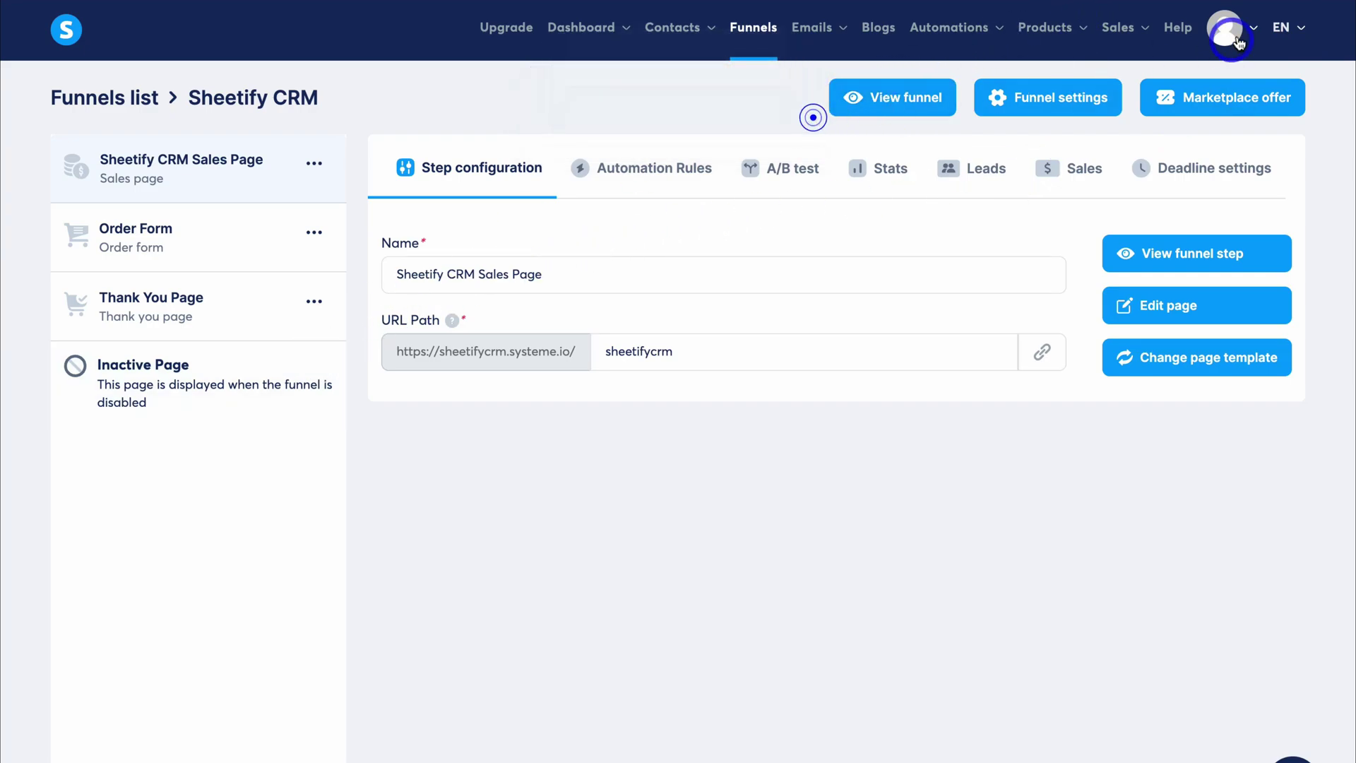
{"action": "left_click", "coordinate": [233, 325]}
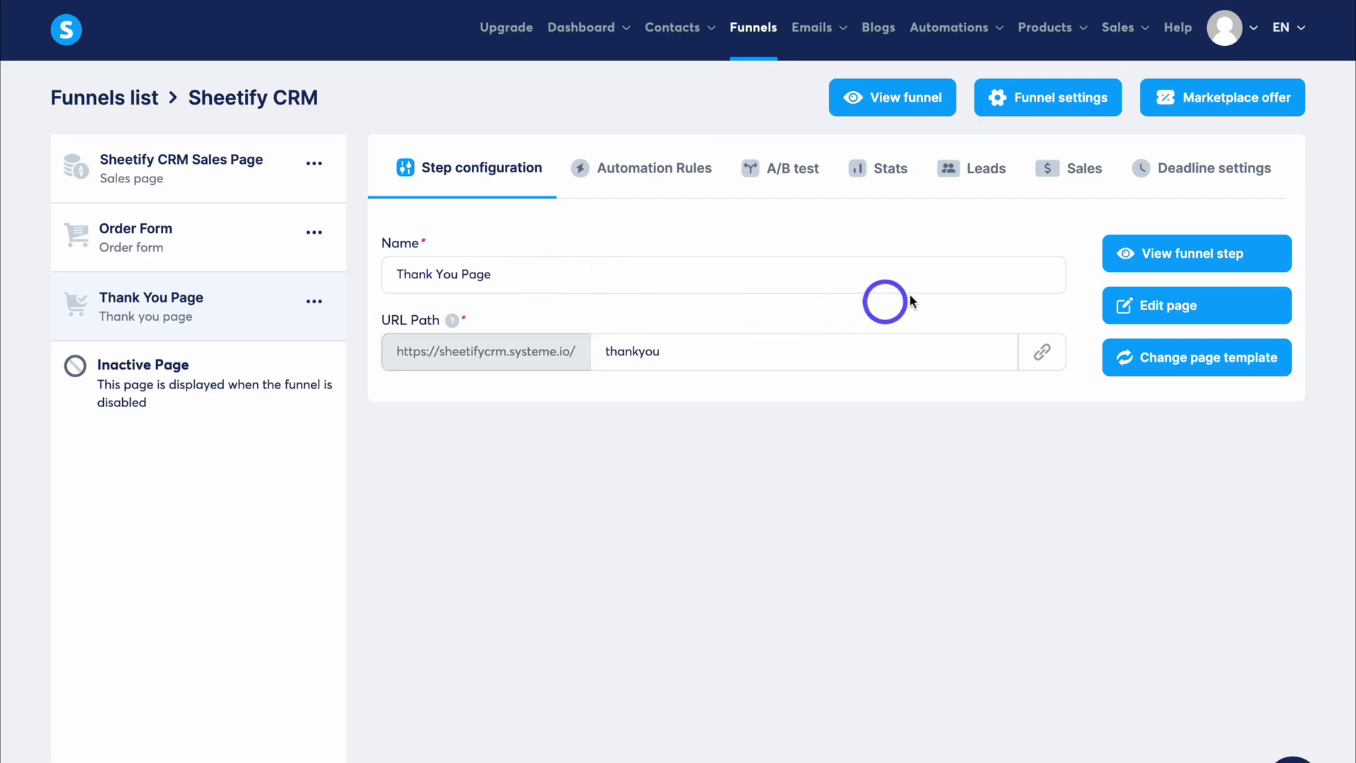
{"action": "left_click", "coordinate": [1207, 307]}
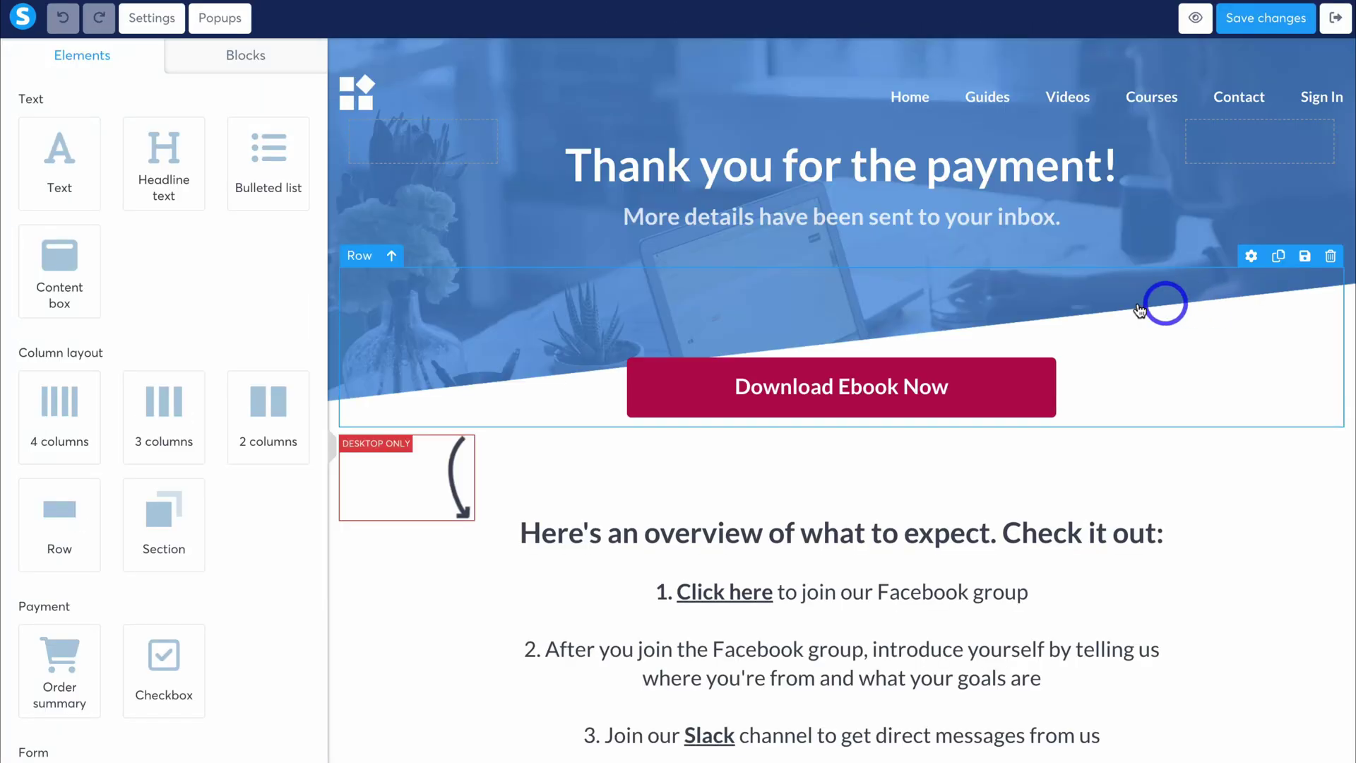
{"action": "scroll", "coordinate": [1071, 302], "scroll_direction": "down", "scroll_amount": 3}
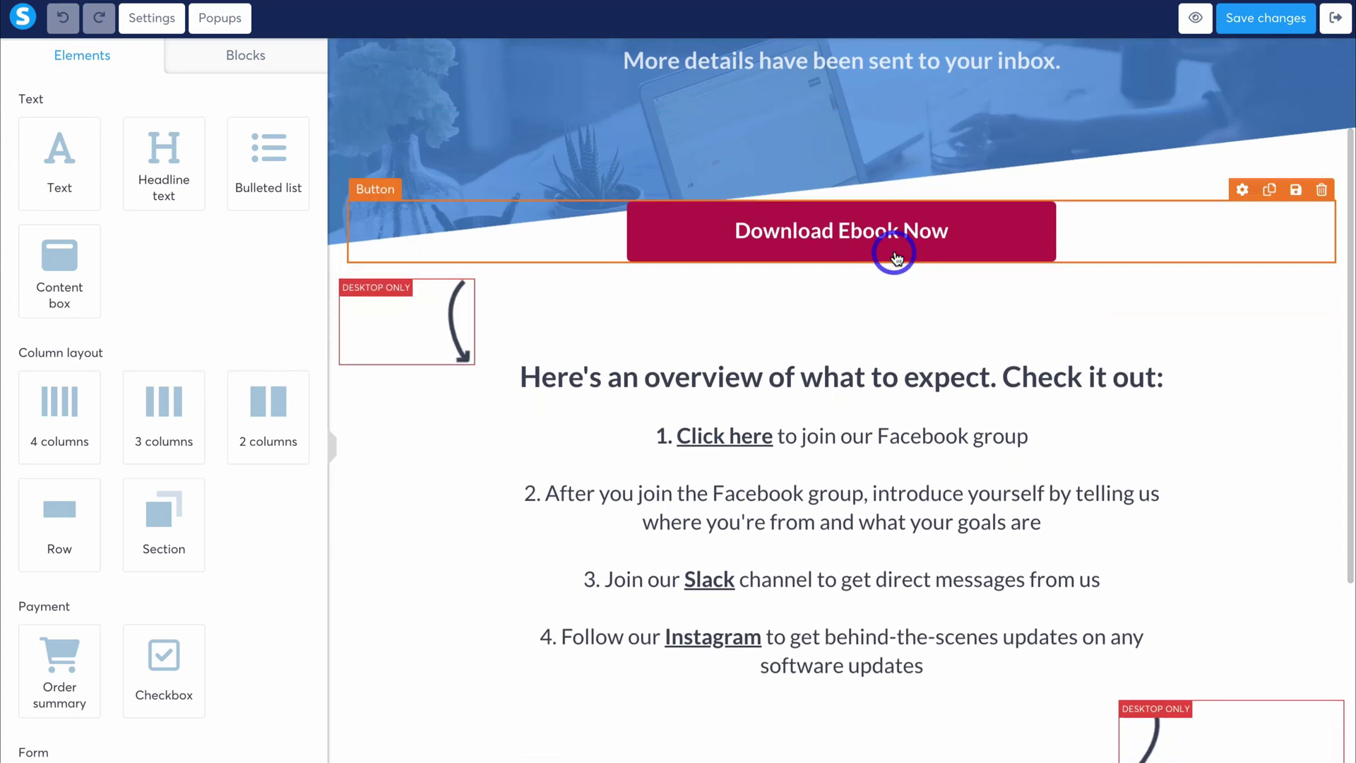
{"action": "left_click", "coordinate": [1055, 239]}
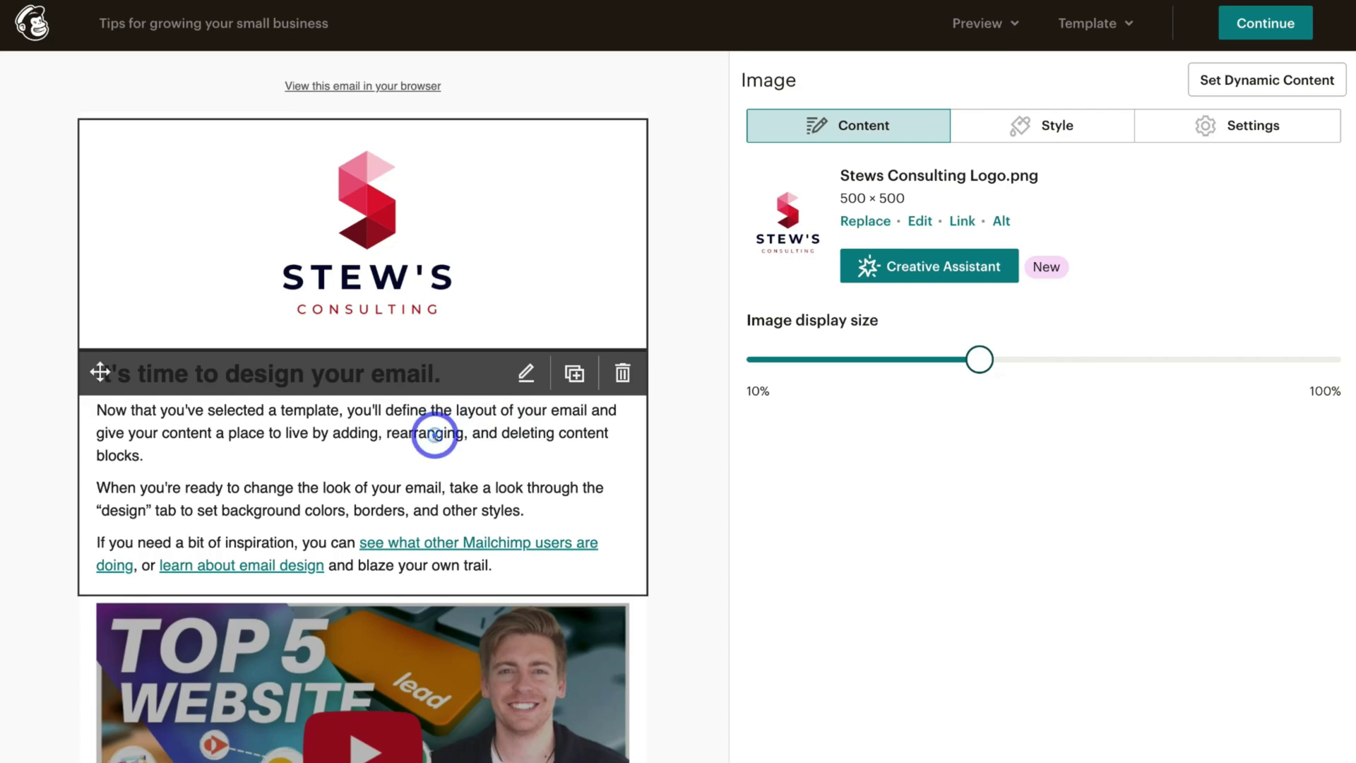
Select the email's heading and text block, then switch to Mailchimp's Audience Dashboard.
{"action": "left_click", "coordinate": [435, 434]}
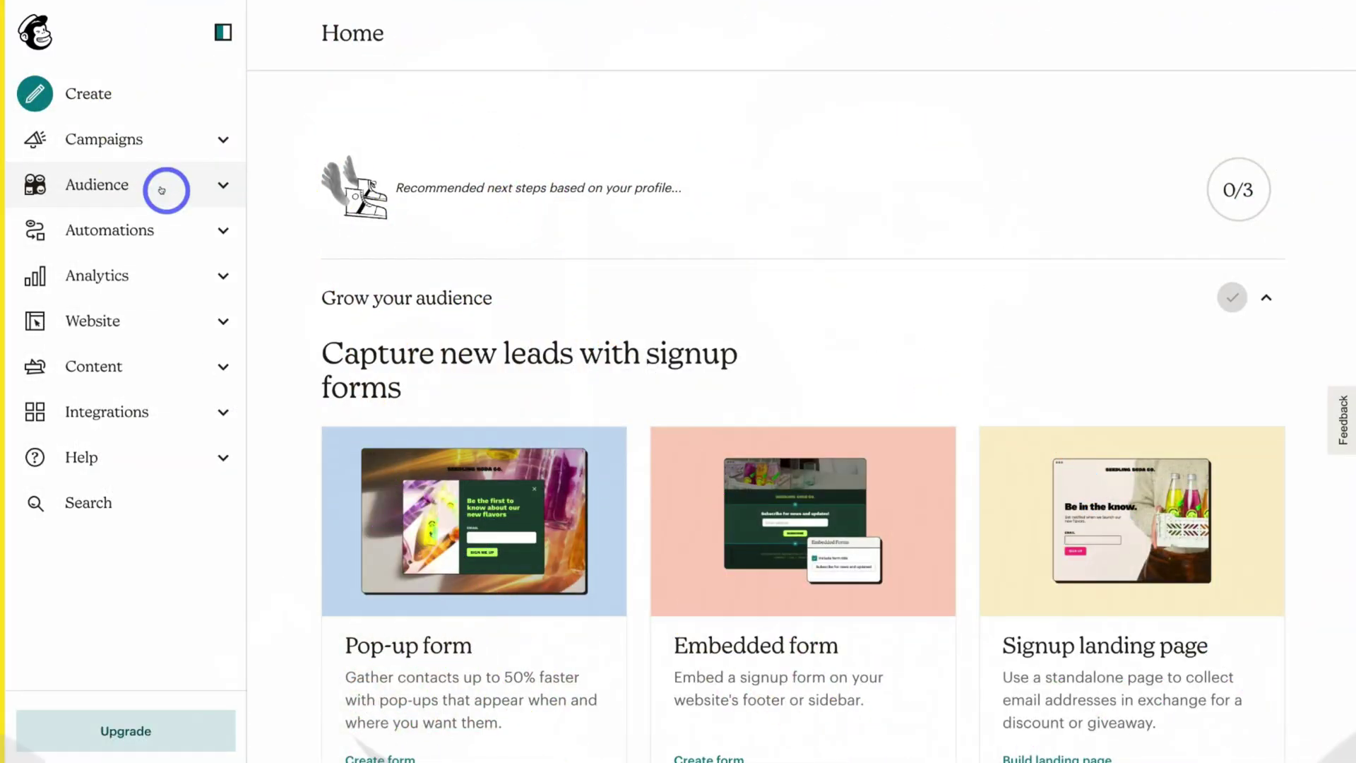
{"action": "left_click", "coordinate": [177, 189]}
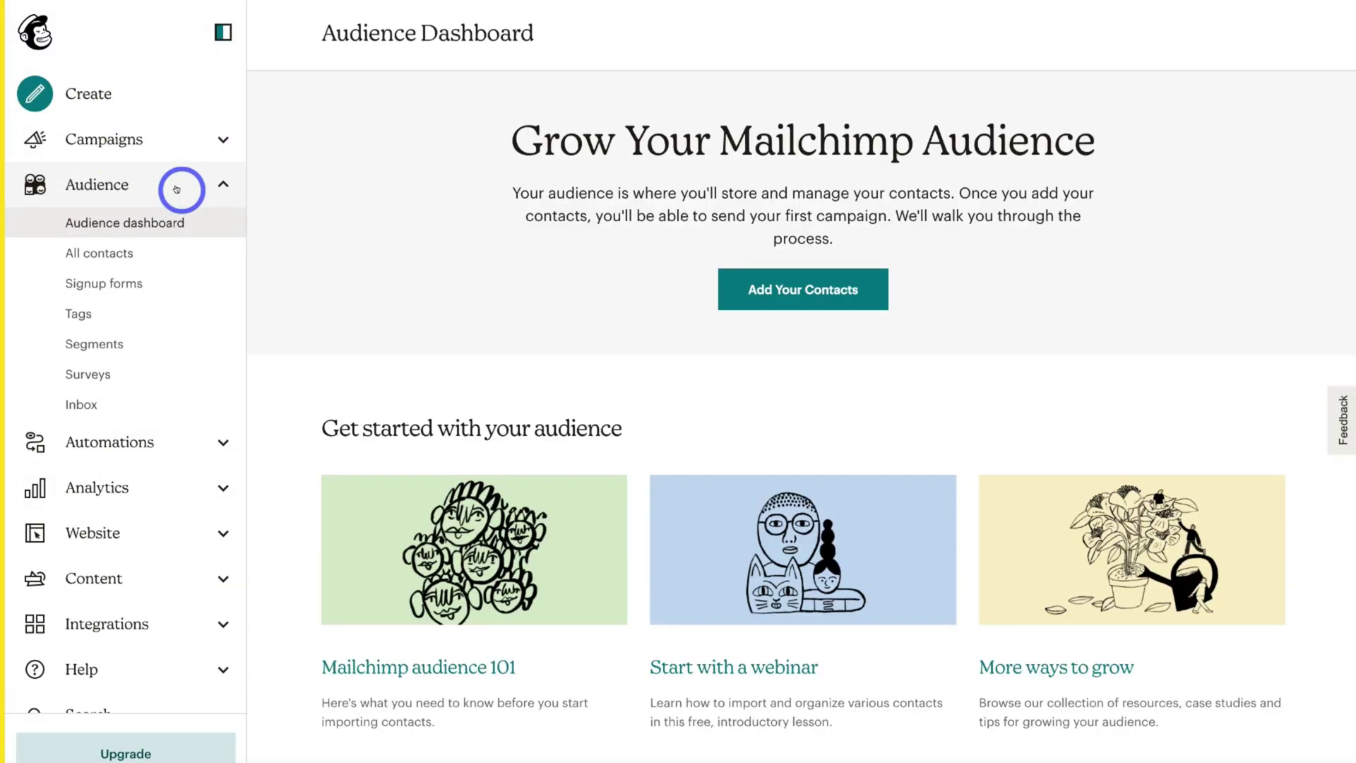
Start adding contacts and create the New Subscribers landing page for the existing audience.
{"action": "left_click", "coordinate": [801, 305]}
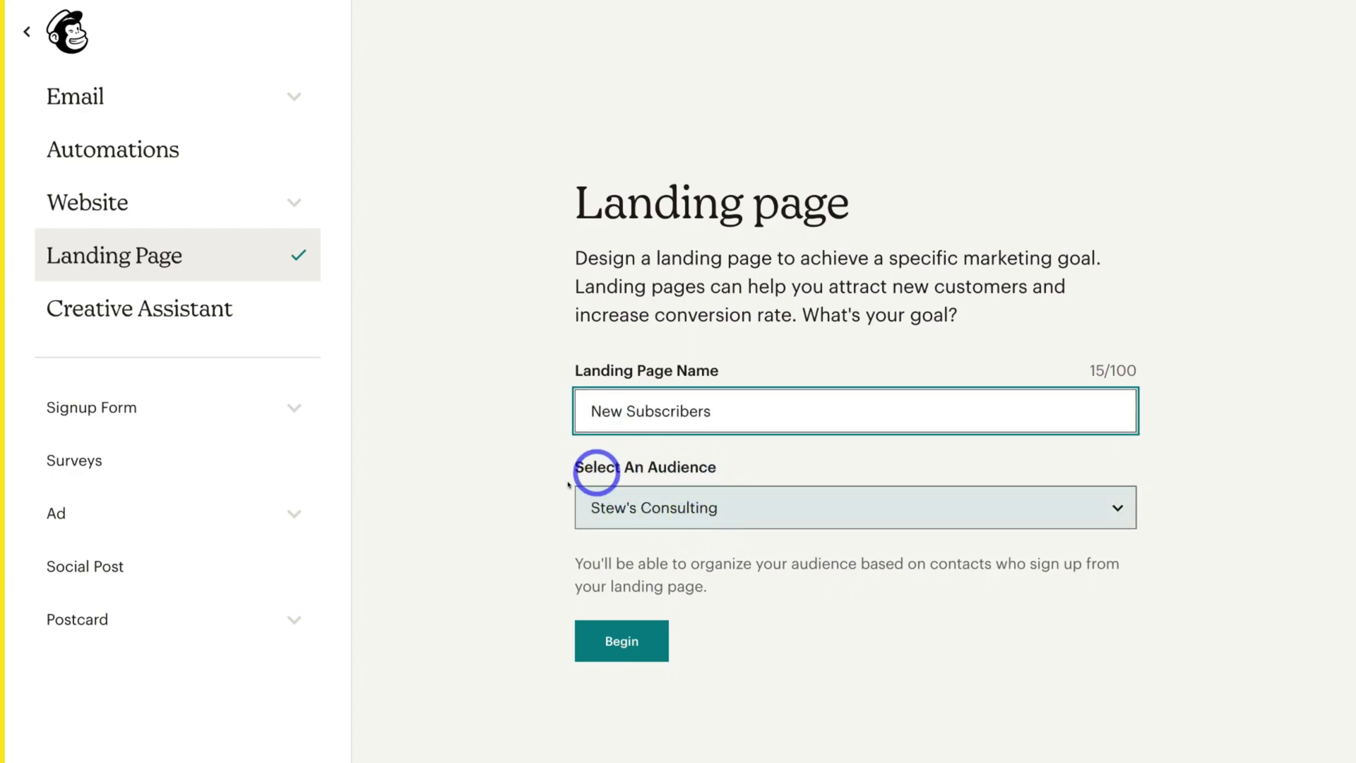
{"action": "left_click", "coordinate": [607, 640]}
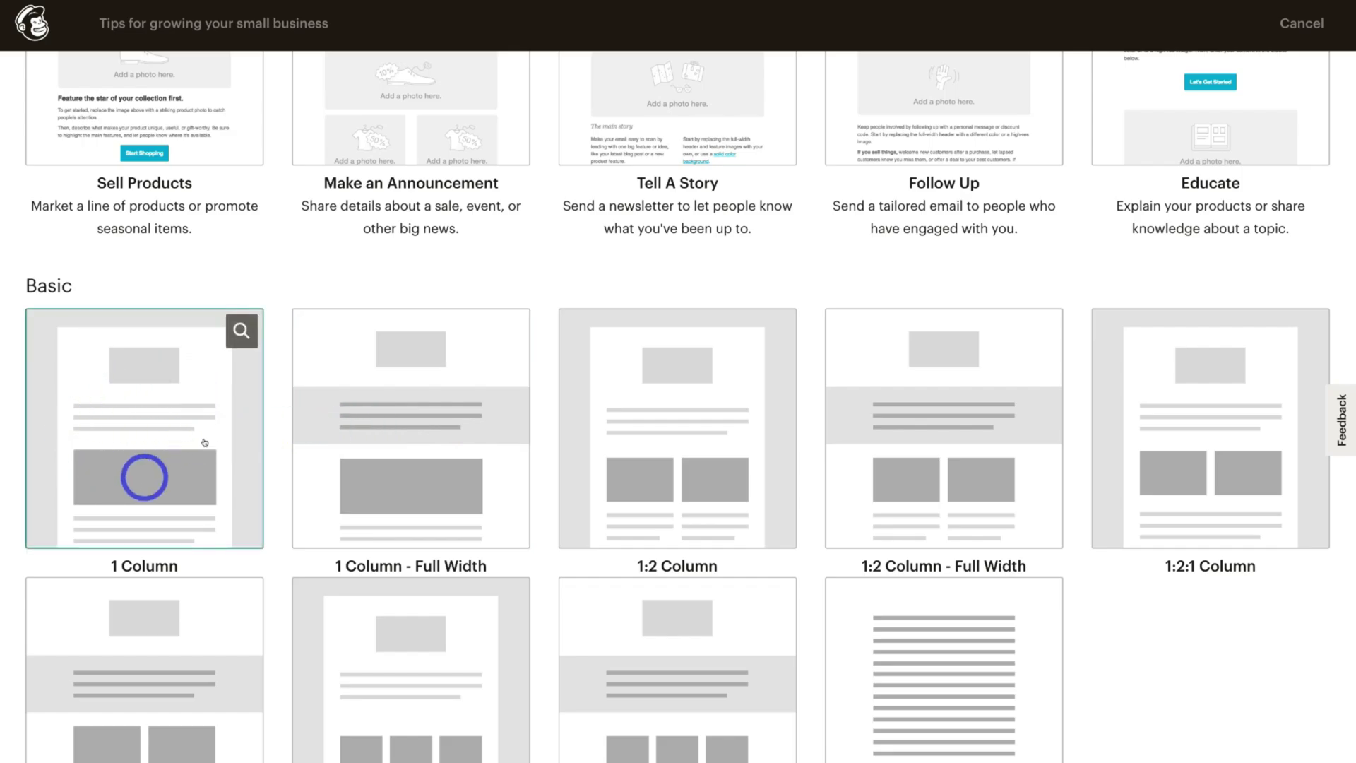
Start an email from the 1 Column layout, select the 'design your email.' heading, save, and add a Video block.
{"action": "left_click", "coordinate": [145, 438]}
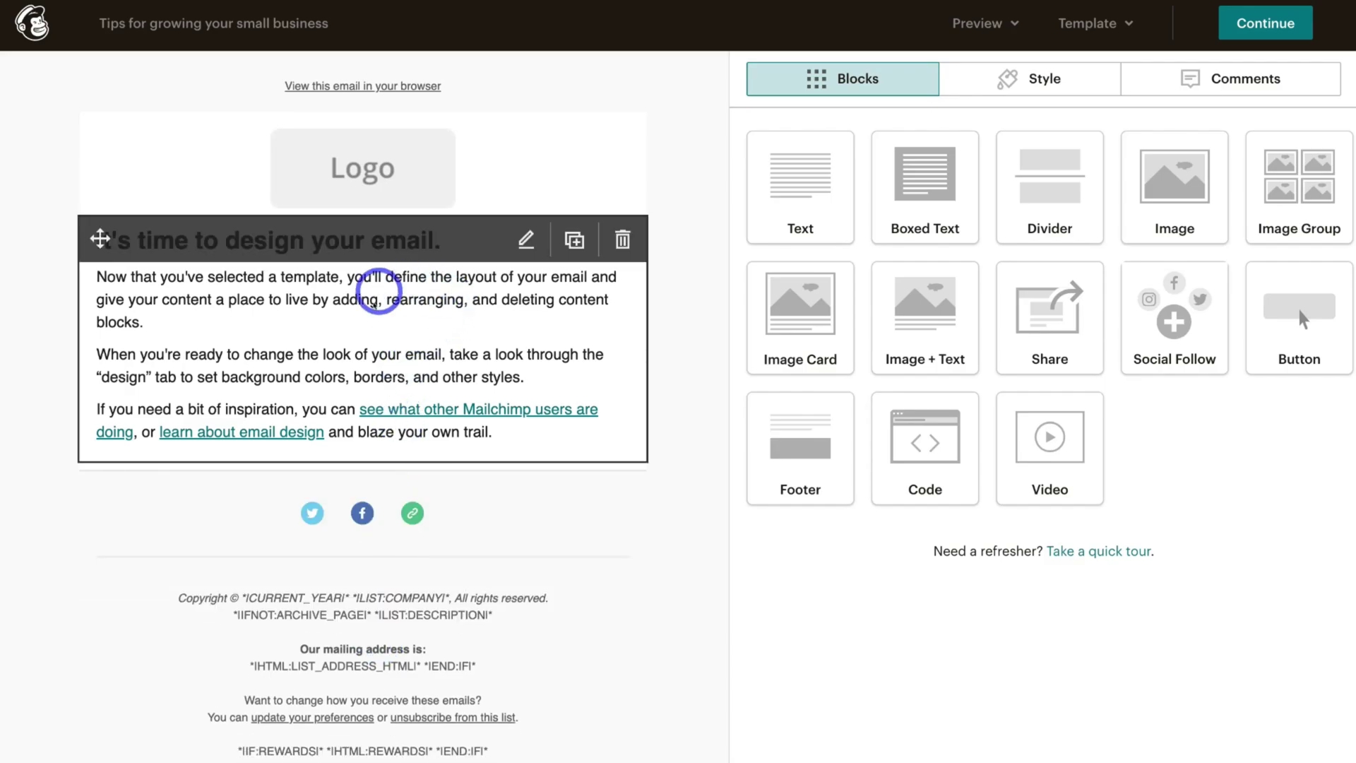
{"action": "left_click", "coordinate": [388, 311]}
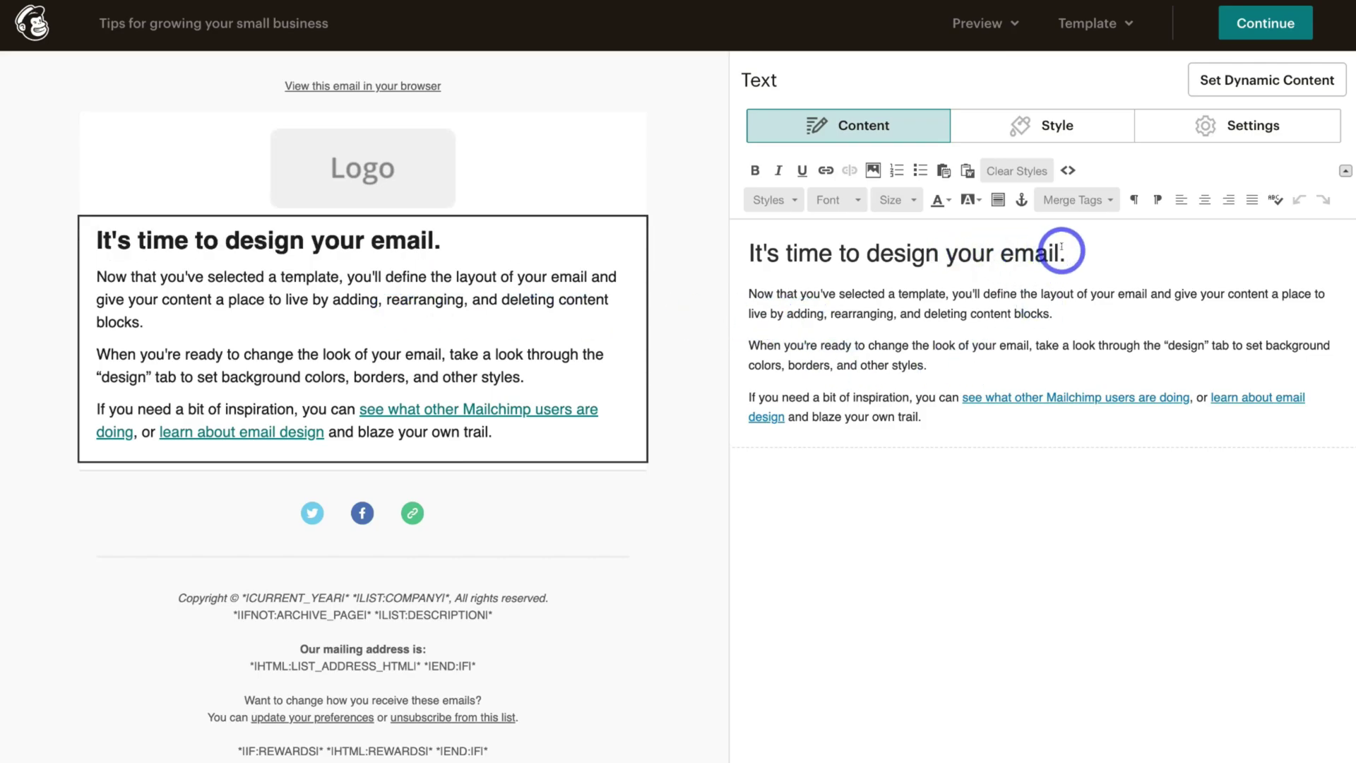
{"action": "left_click_drag", "start_coordinate": [1075, 252], "coordinate": [822, 252]}
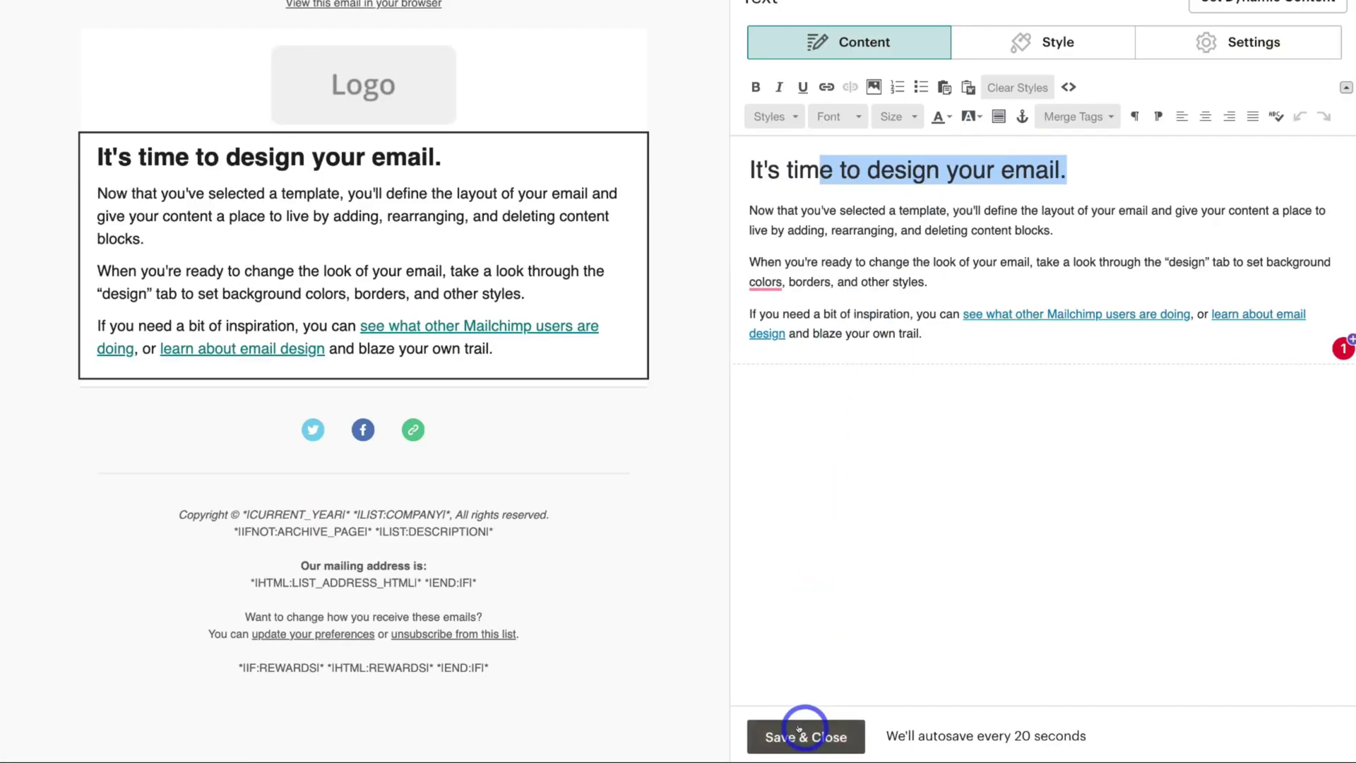
{"action": "left_click", "coordinate": [803, 731]}
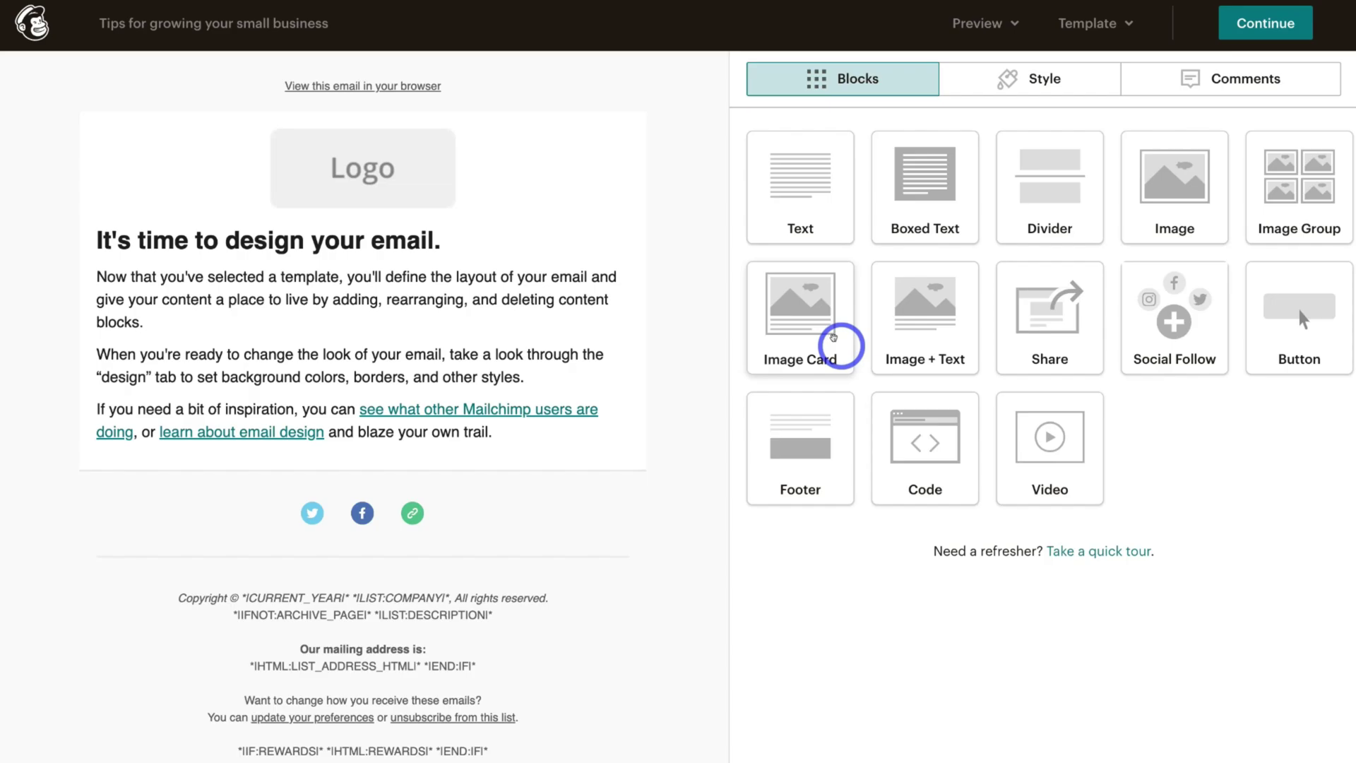
{"action": "left_click_drag", "start_coordinate": [1034, 442], "coordinate": [1106, 565]}
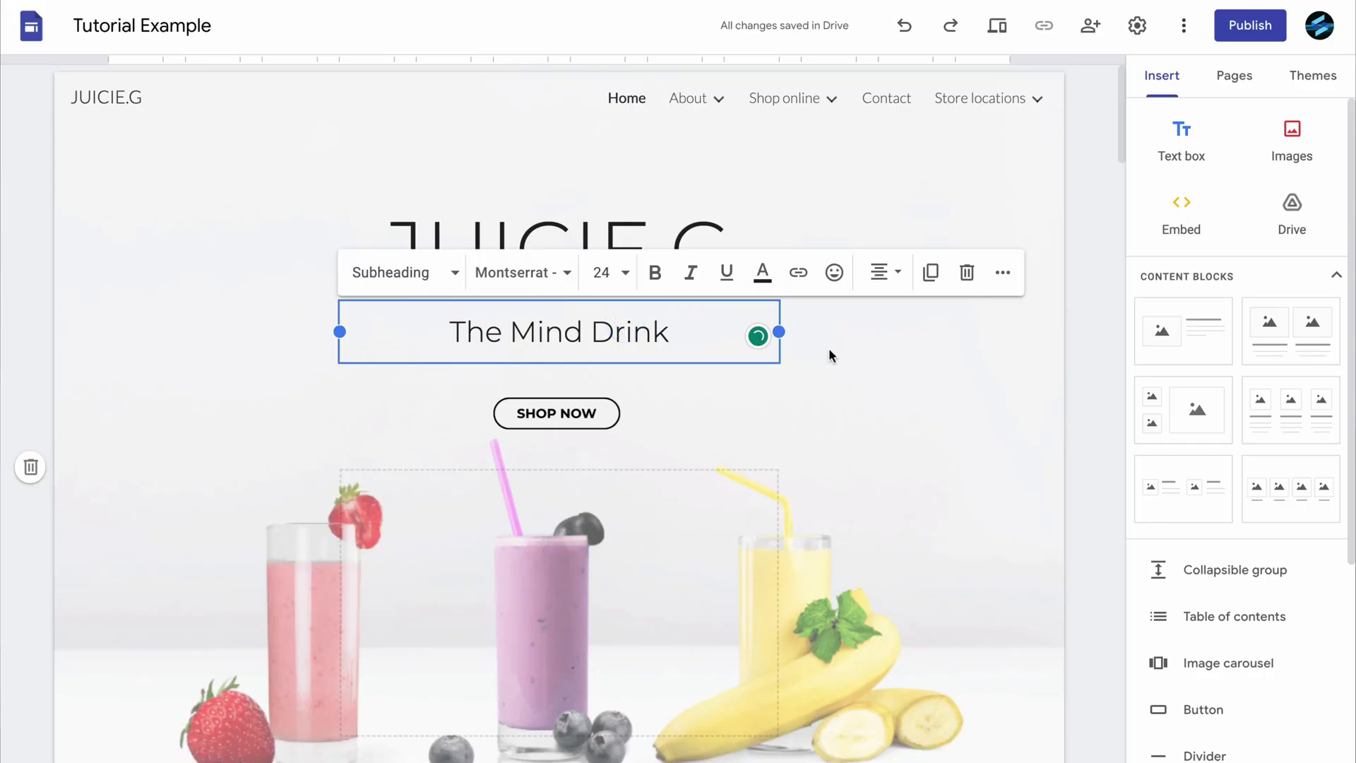
Scroll down the JUICIE.S page past the Veg Juicie and Service 2 cards to the contact section.
{"action": "scroll", "coordinate": [880, 358], "scroll_direction": "down", "scroll_amount": 10}
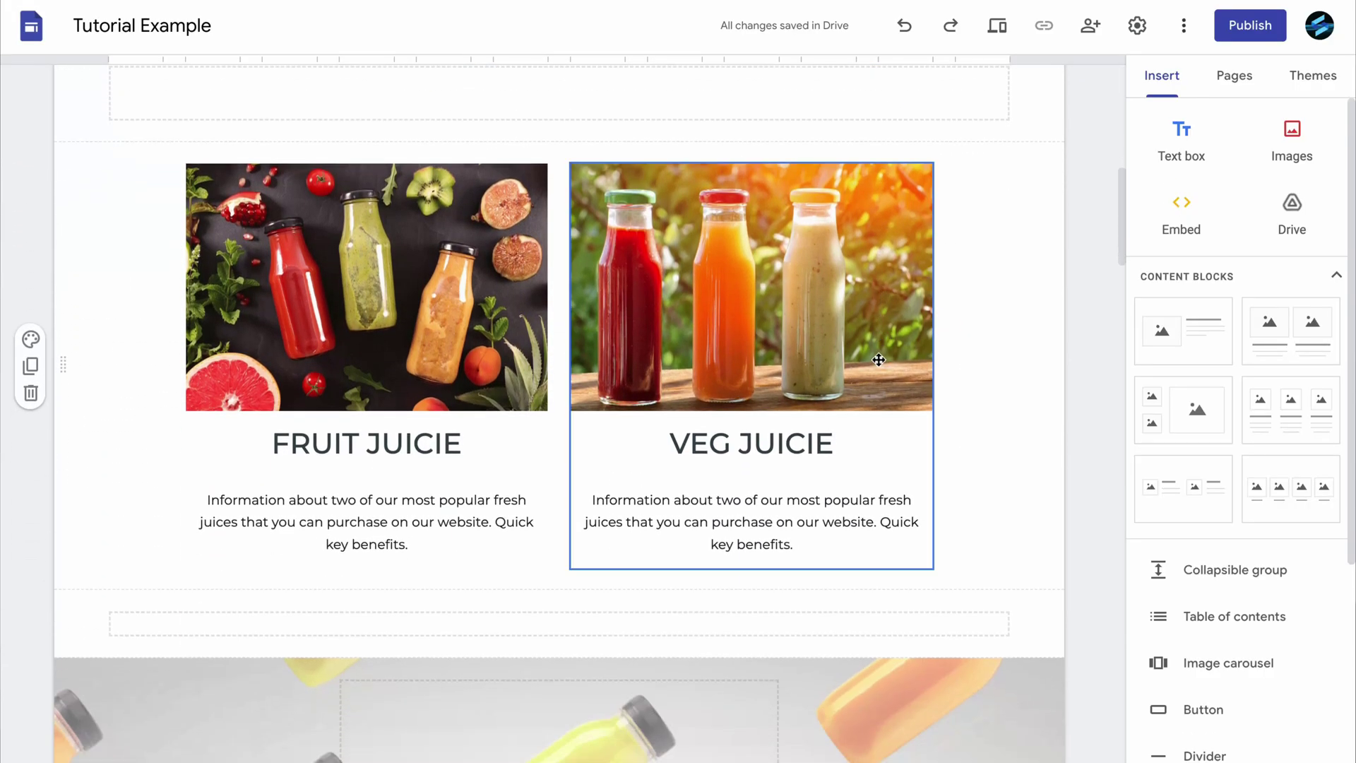
{"action": "left_click", "coordinate": [878, 359]}
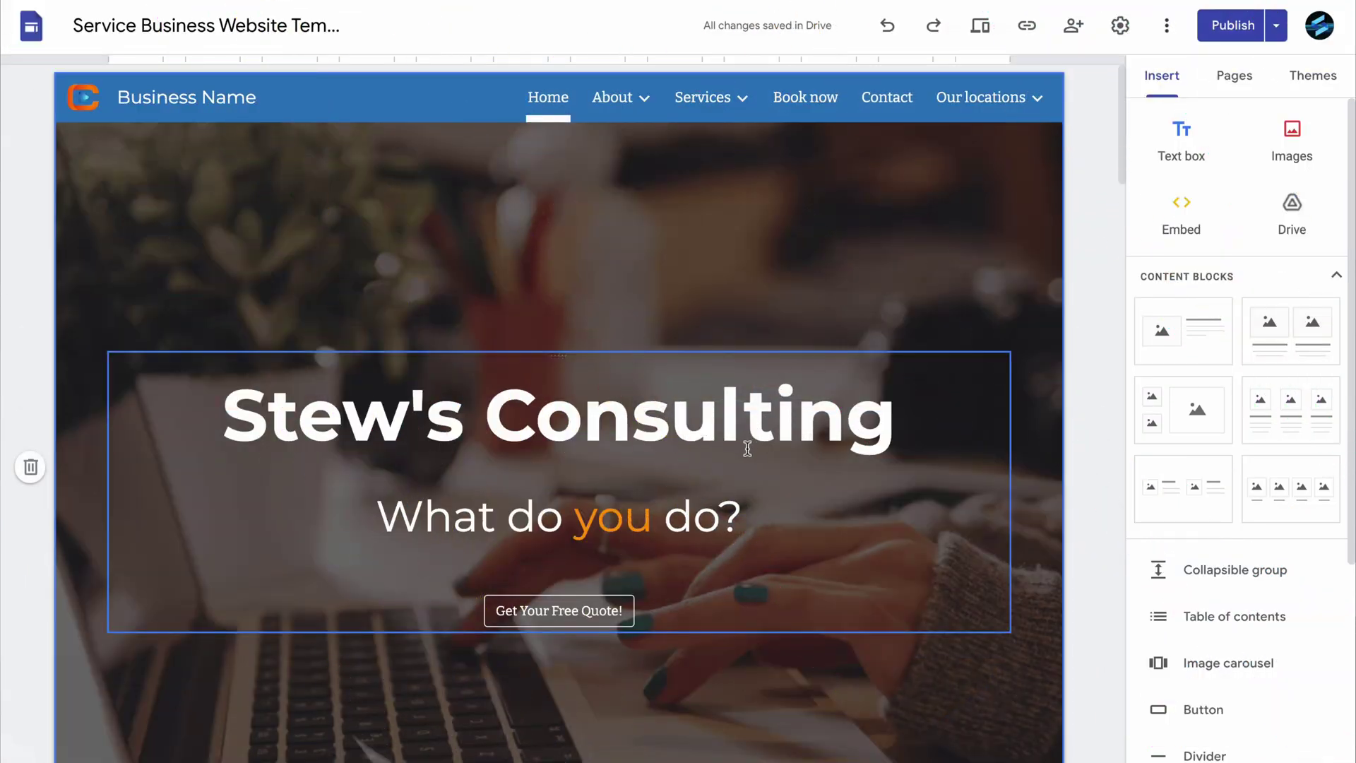
{"action": "scroll", "coordinate": [747, 445], "scroll_direction": "down", "scroll_amount": 7}
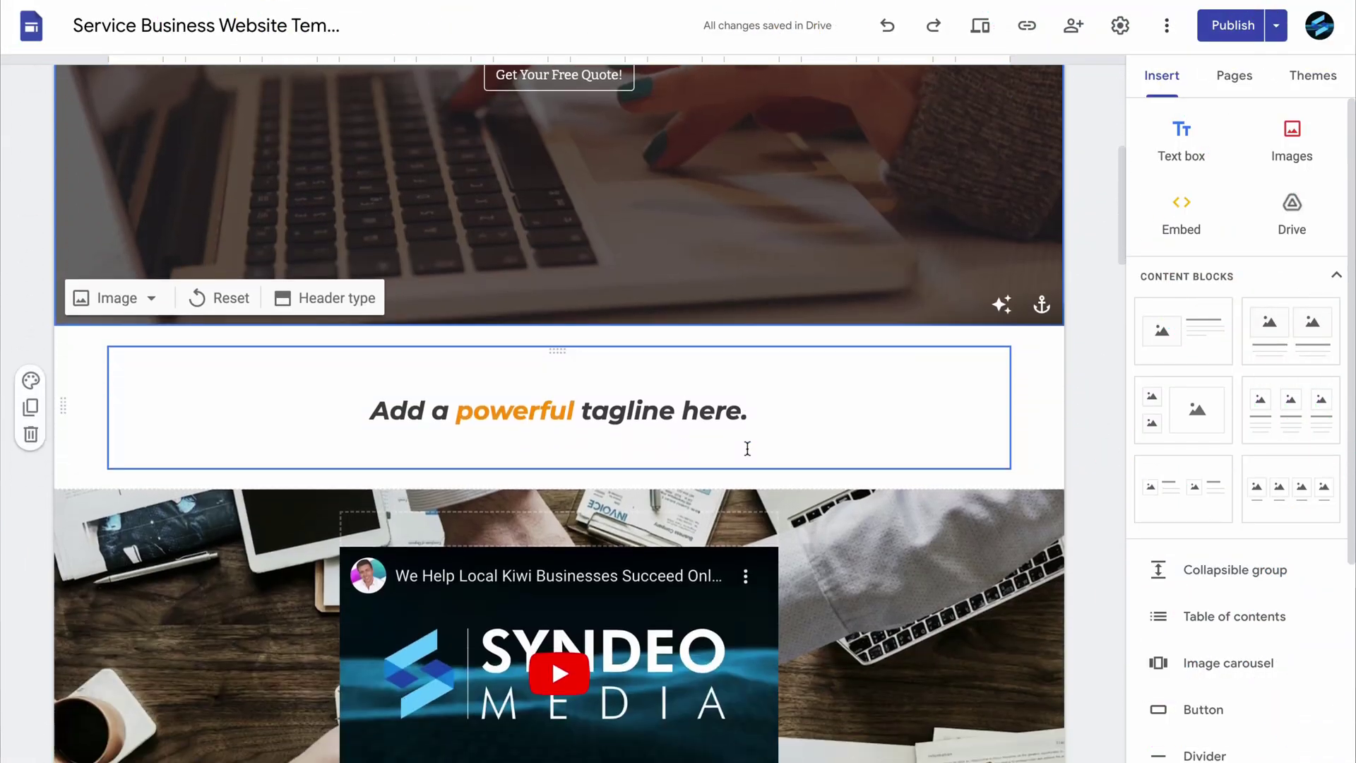
{"action": "scroll", "coordinate": [747, 449], "scroll_direction": "down", "scroll_amount": 3}
{"action": "scroll", "coordinate": [675, 441], "scroll_direction": "down", "scroll_amount": 8}
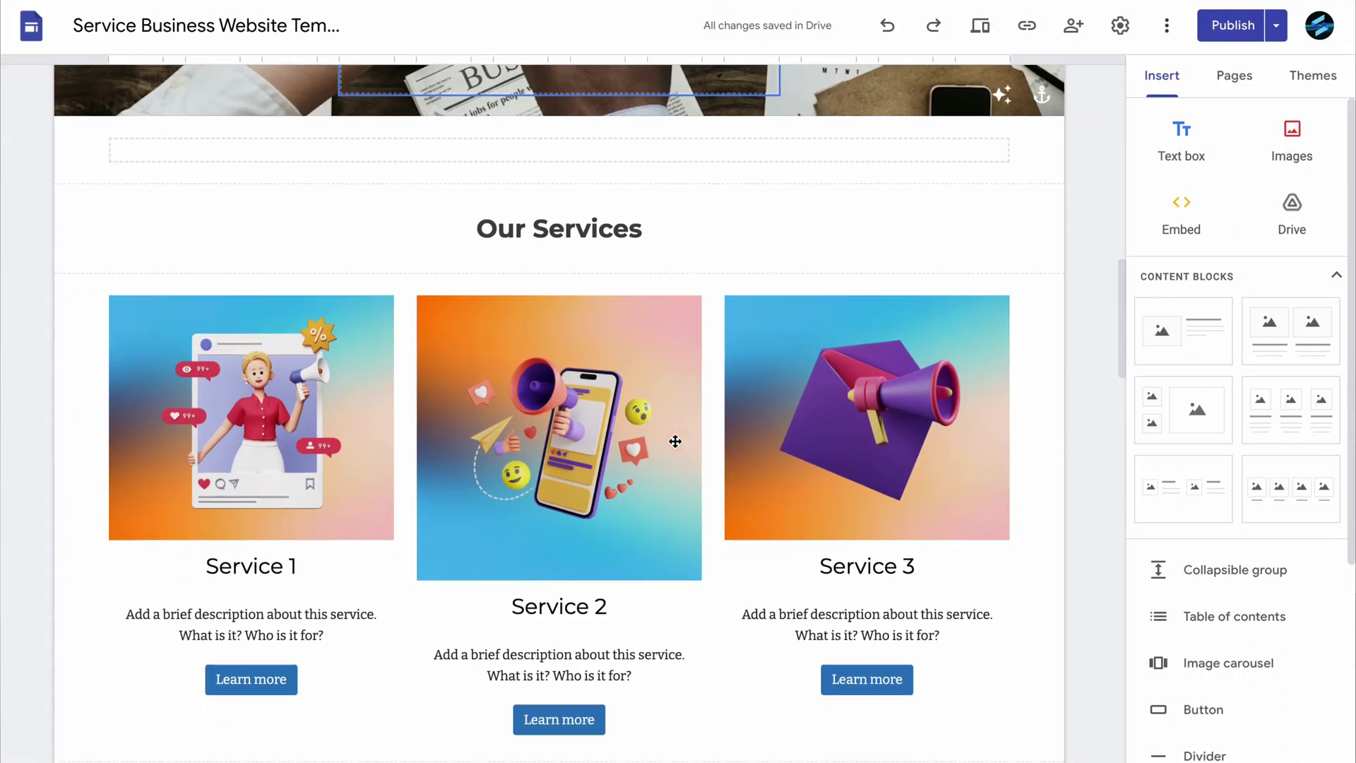
{"action": "left_click", "coordinate": [676, 441]}
{"action": "scroll", "coordinate": [673, 439], "scroll_direction": "down", "scroll_amount": 8}
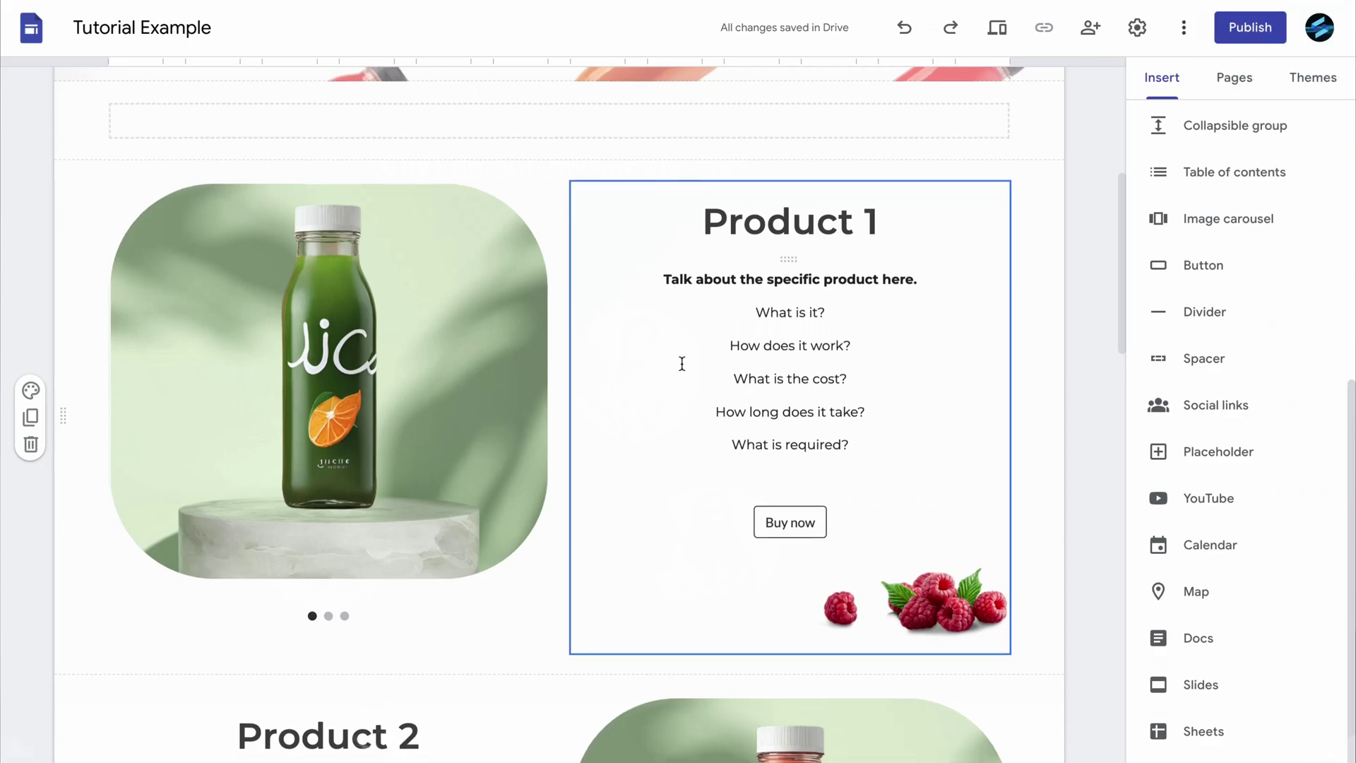
{"action": "scroll", "coordinate": [682, 363], "scroll_direction": "down", "scroll_amount": 7}
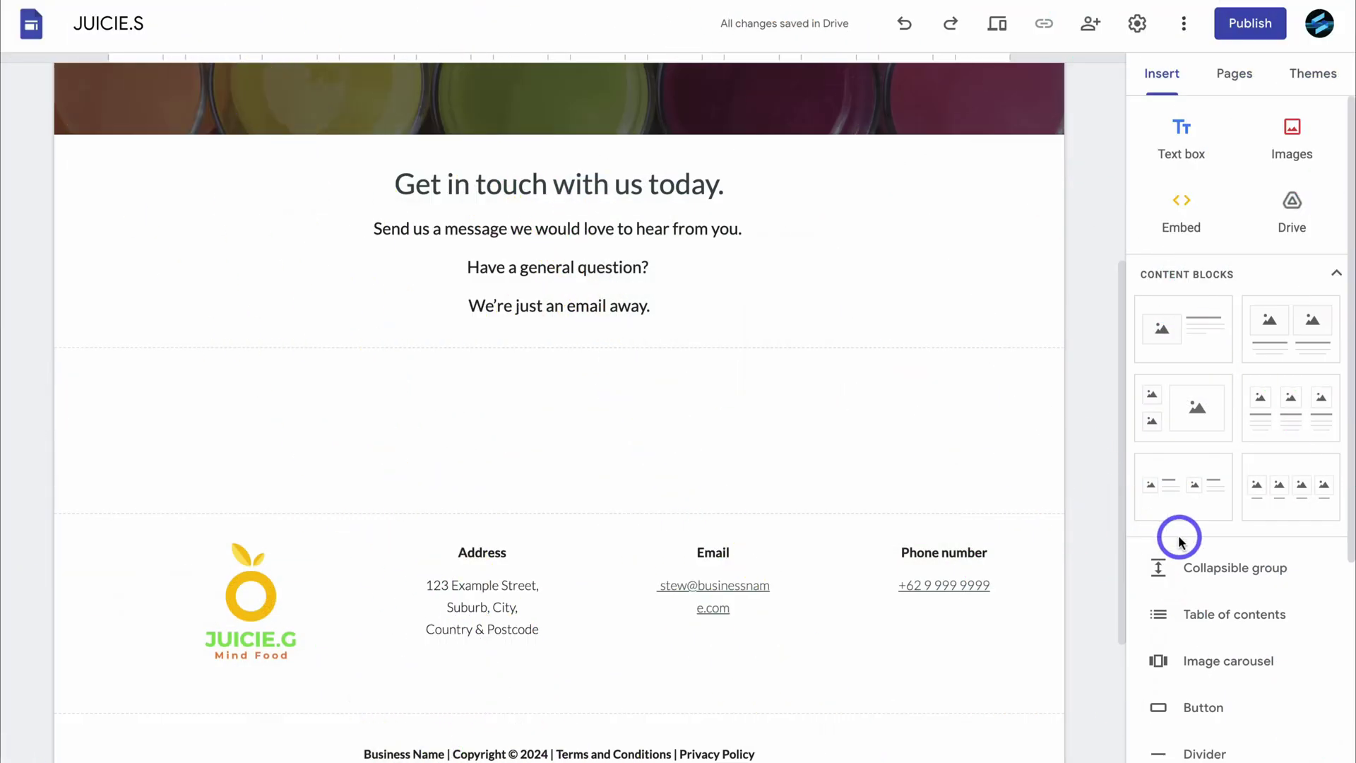
{"action": "scroll", "coordinate": [1172, 534], "scroll_direction": "down", "scroll_amount": 5}
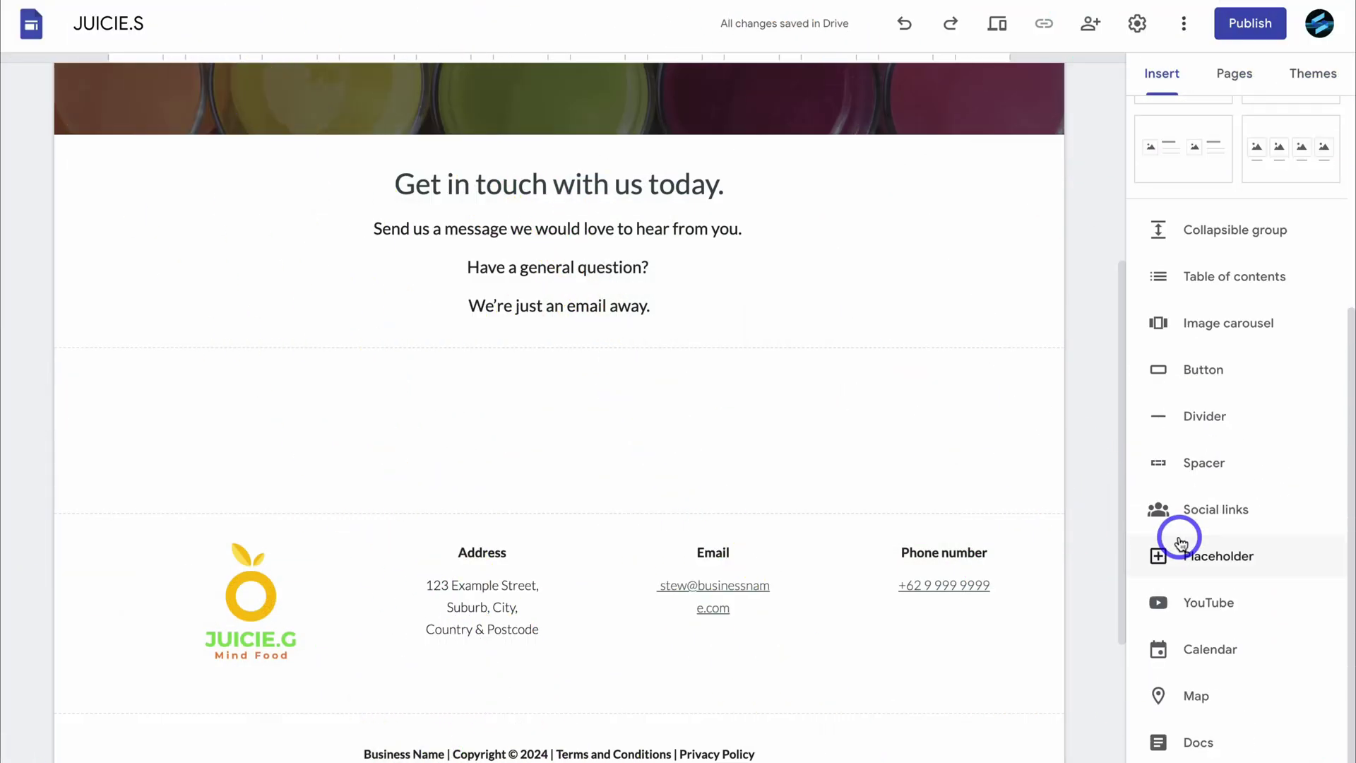
{"action": "scroll", "coordinate": [1181, 544], "scroll_direction": "down", "scroll_amount": 2}
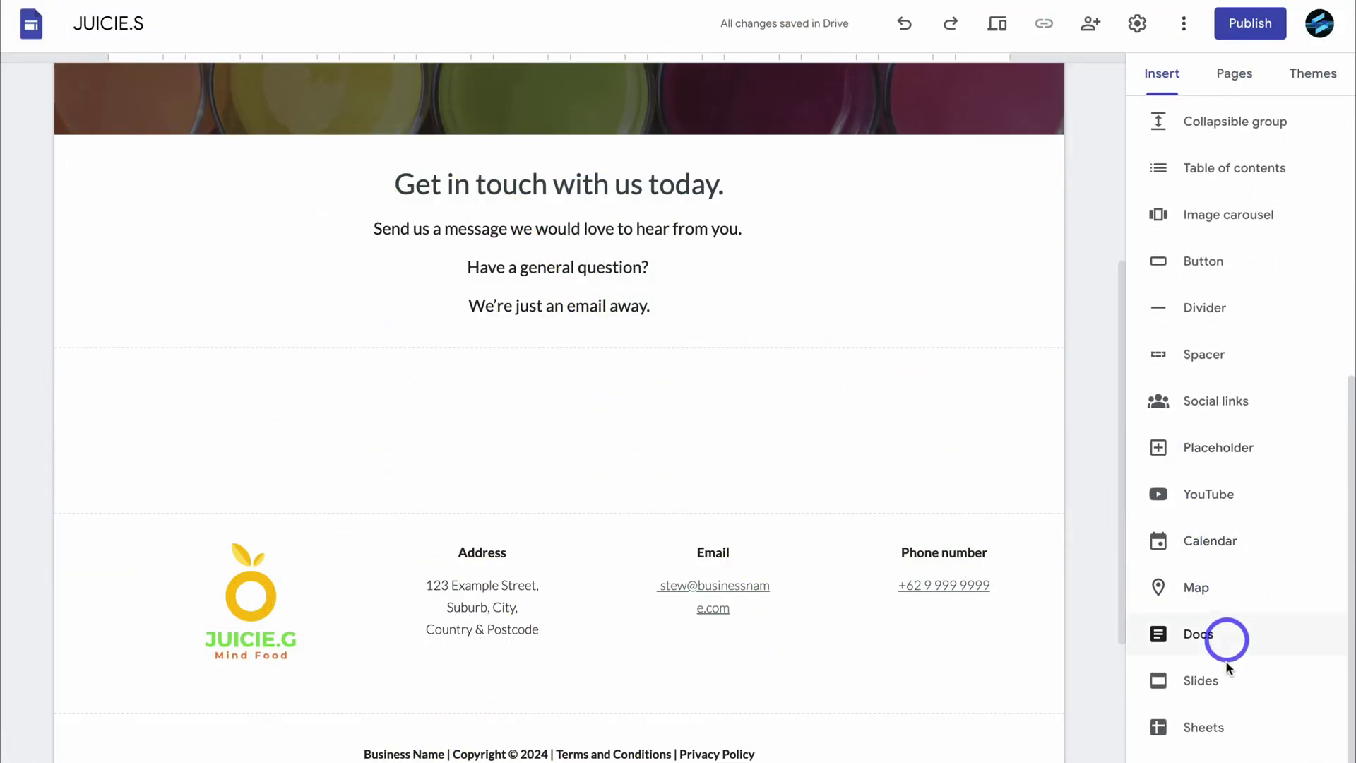
{"action": "scroll", "coordinate": [1224, 664], "scroll_direction": "down", "scroll_amount": 2}
Embed the Get In Touch Today! contact form and widen the embed.
{"action": "left_click", "coordinate": [1297, 697]}
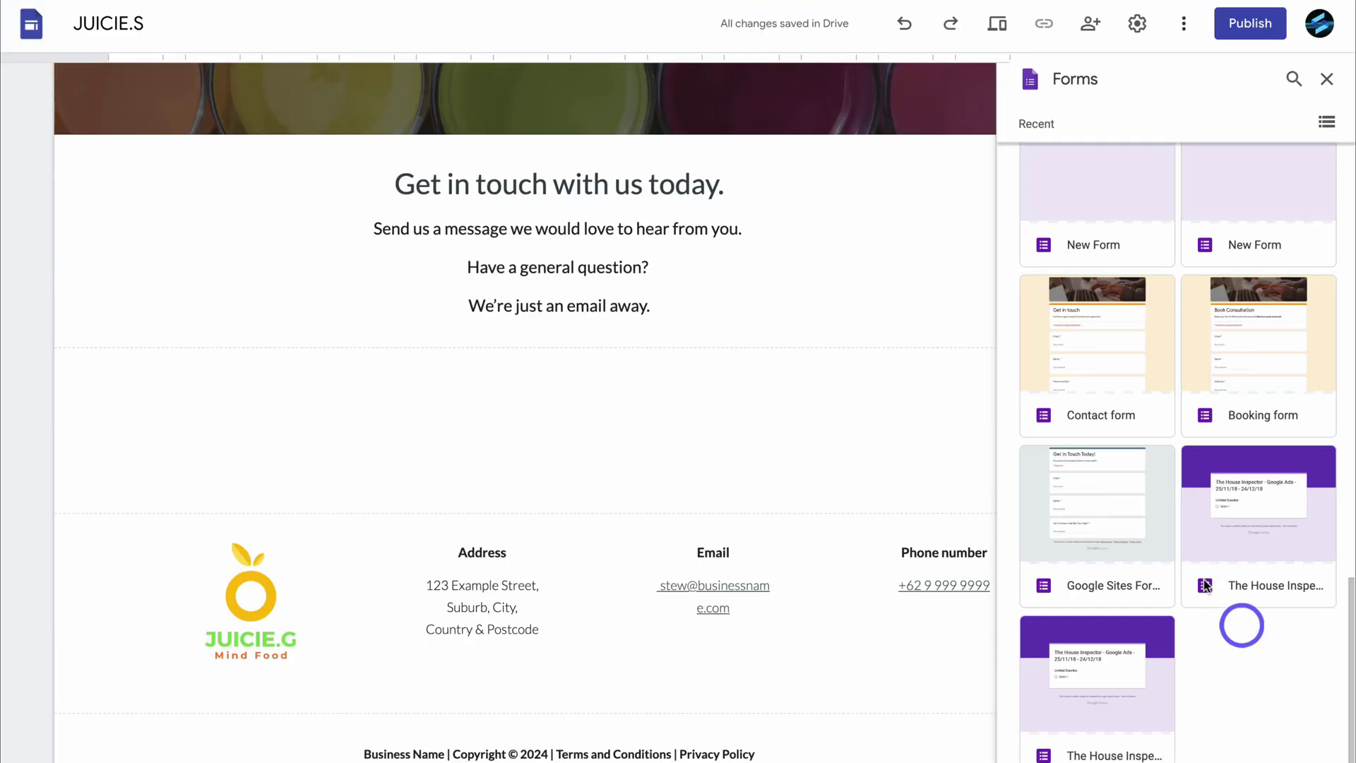
{"action": "left_click", "coordinate": [1102, 505]}
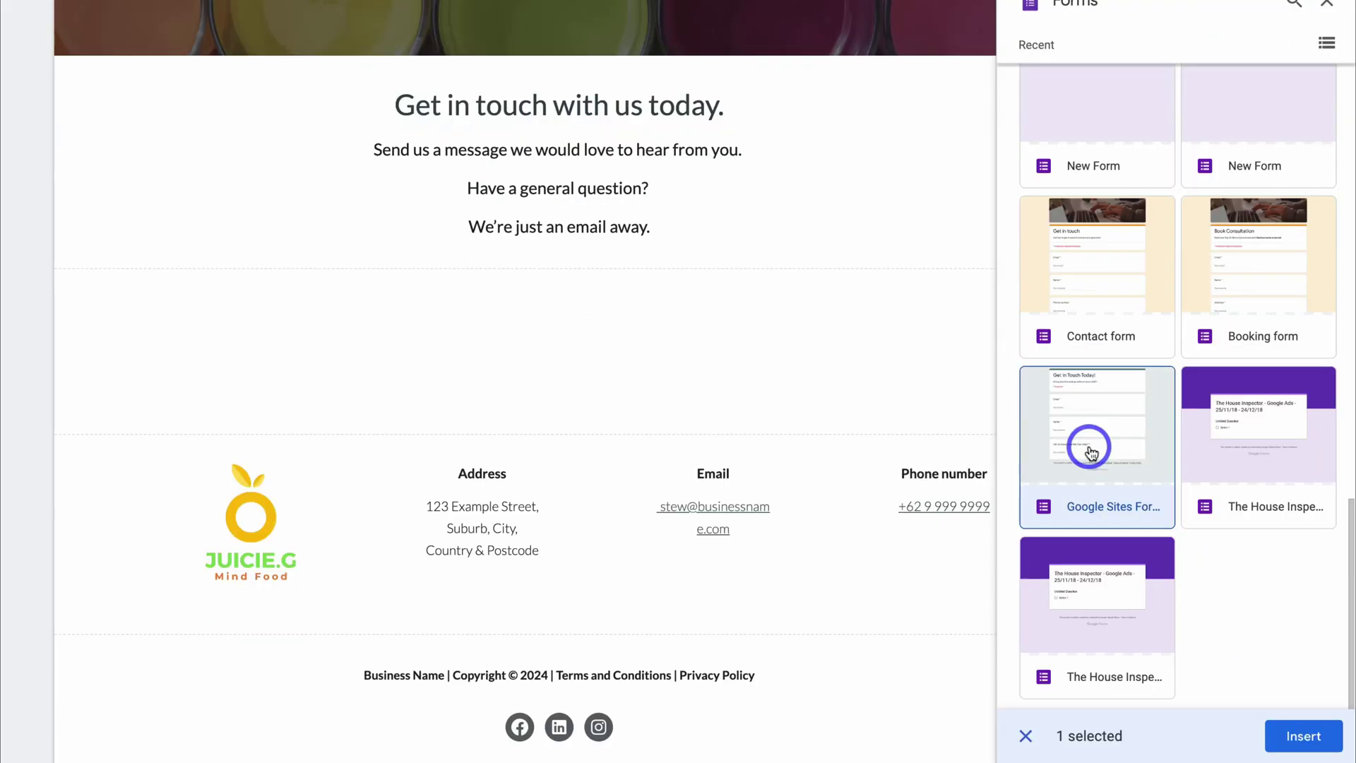
{"action": "left_click", "coordinate": [1304, 736]}
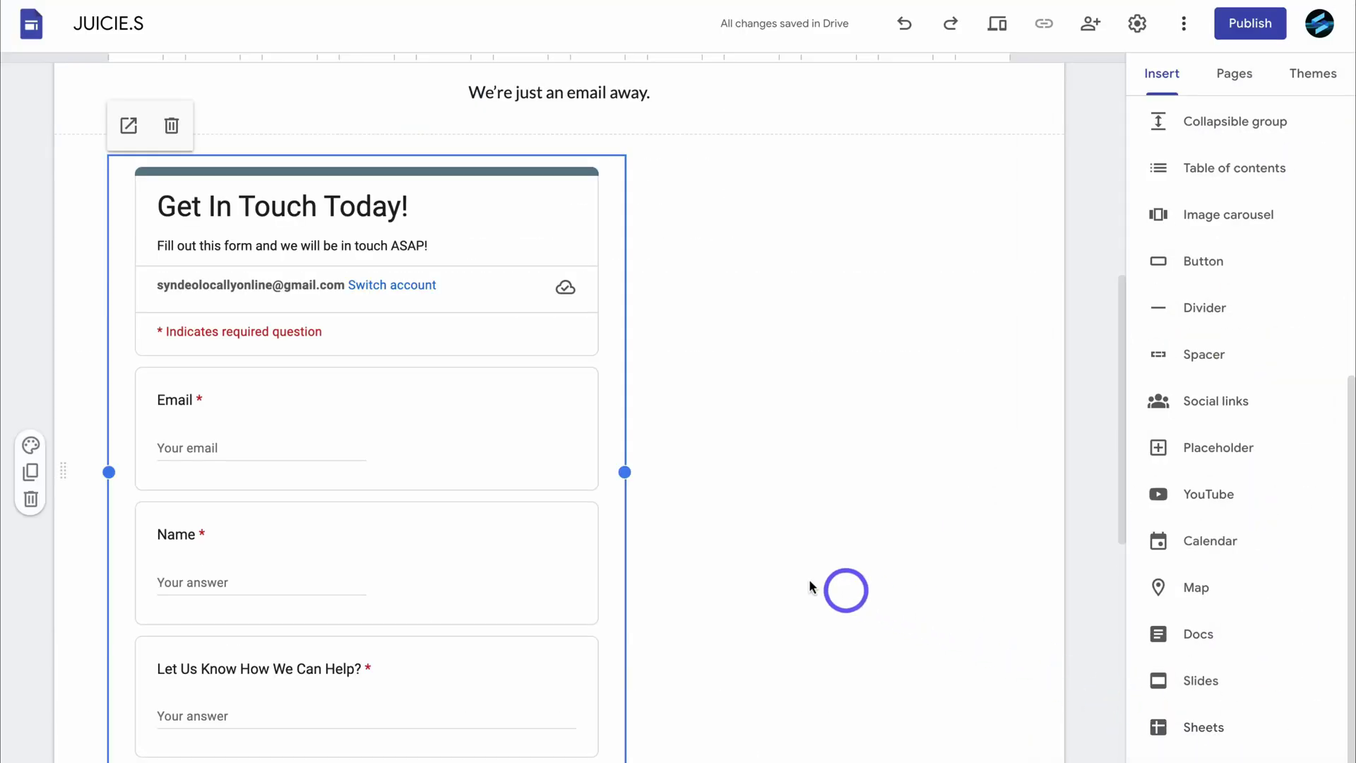
{"action": "left_click_drag", "start_coordinate": [625, 471], "coordinate": [1010, 474]}
{"action": "scroll", "coordinate": [636, 530], "scroll_direction": "down", "scroll_amount": 3}
{"action": "left_click_drag", "start_coordinate": [558, 591], "coordinate": [559, 629]}
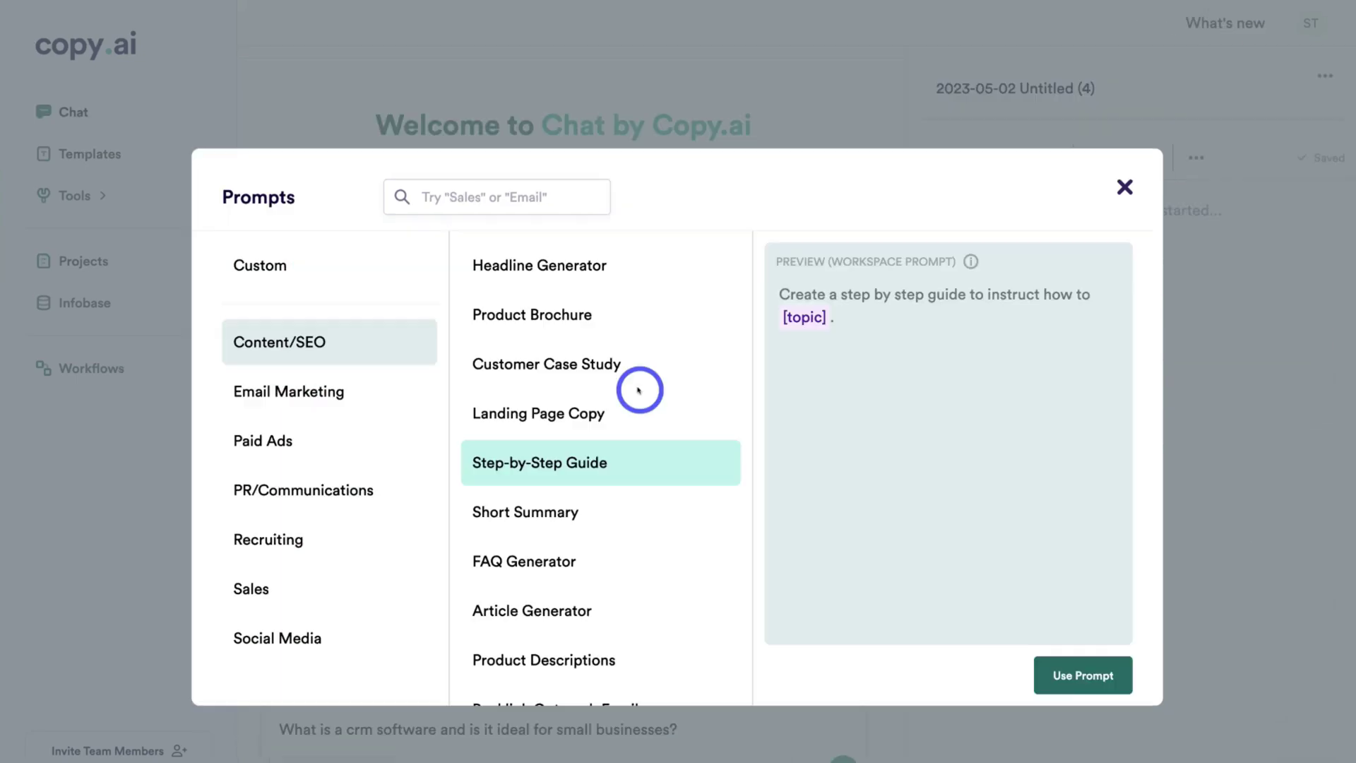
Preview the Product Descriptions prompt in the Prompts library, then close the library.
{"action": "scroll", "coordinate": [639, 387], "scroll_direction": "down", "scroll_amount": 1}
{"action": "left_click", "coordinate": [570, 553]}
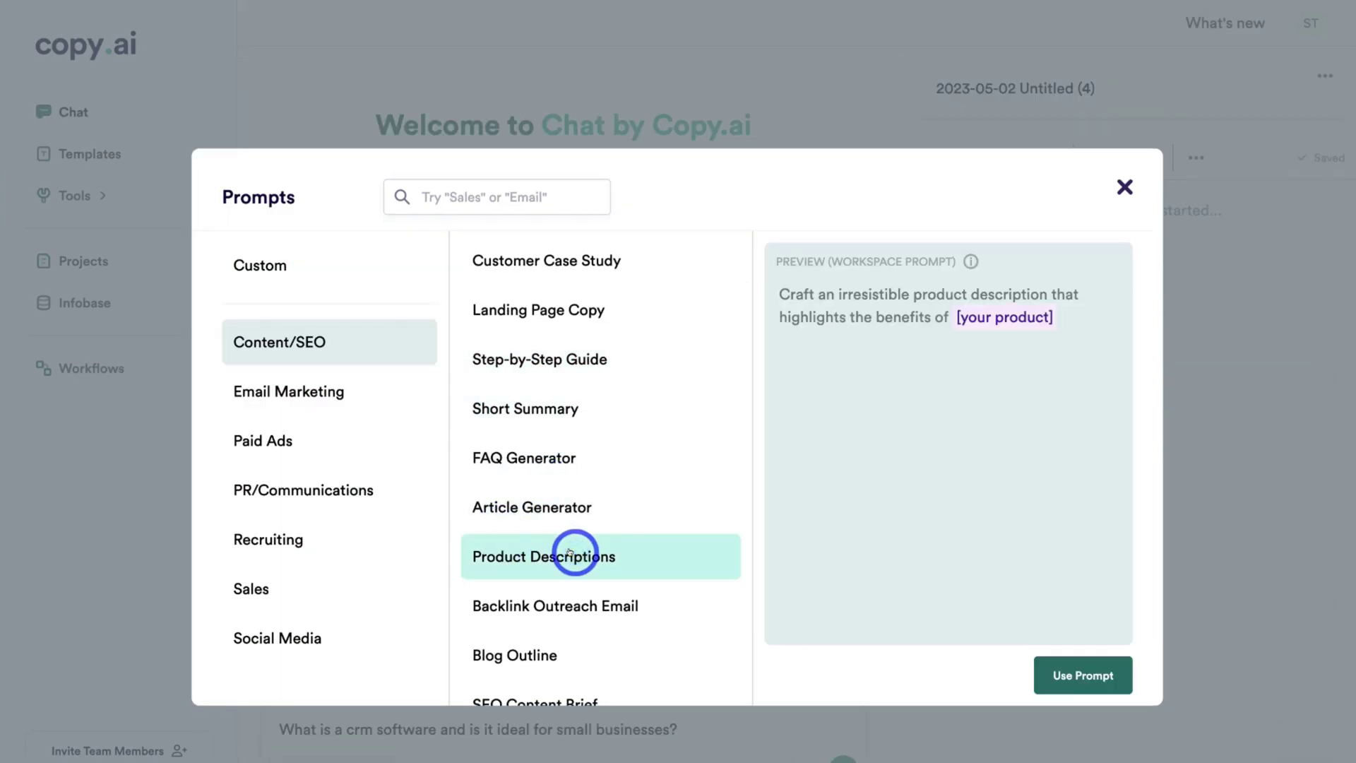
{"action": "key", "text": "Escape"}
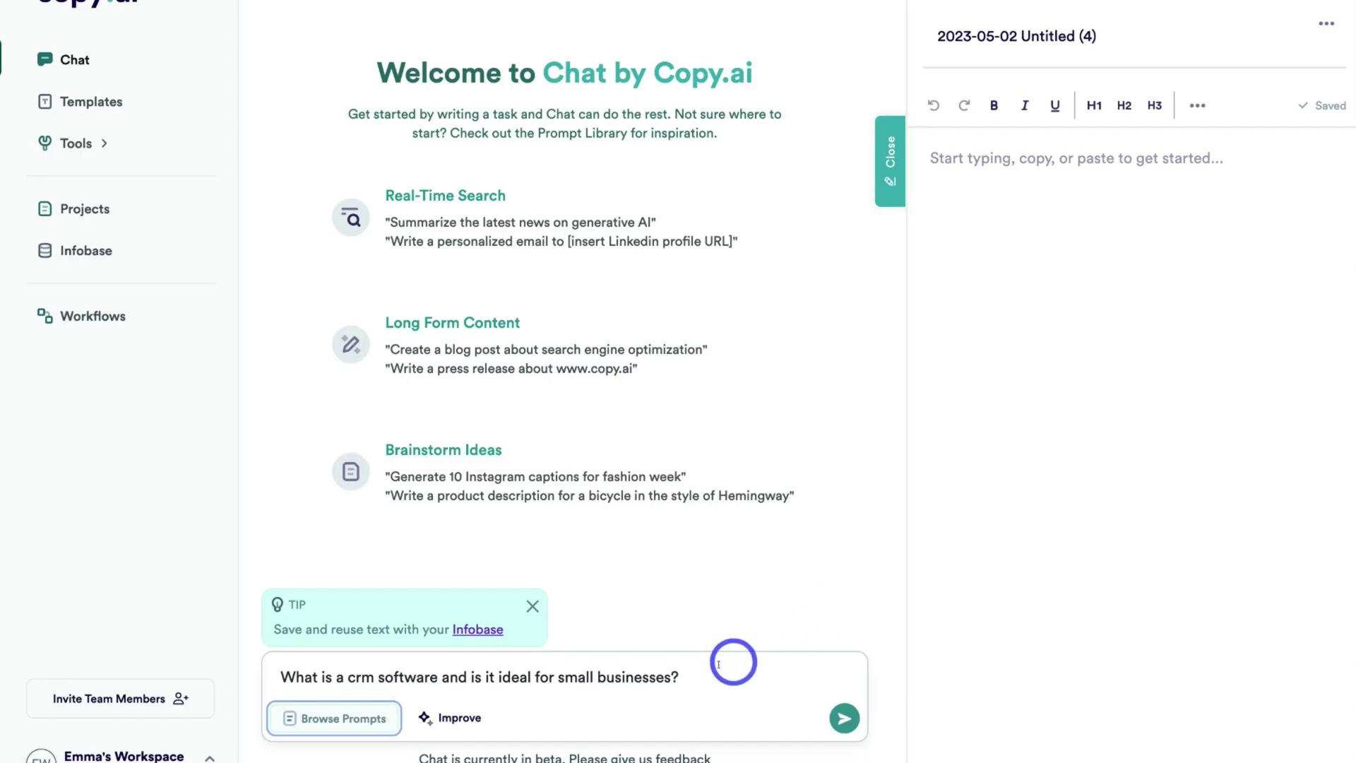
Ask whether CRM software suits small businesses and scroll through the sourced answer.
{"action": "left_click", "coordinate": [844, 718]}
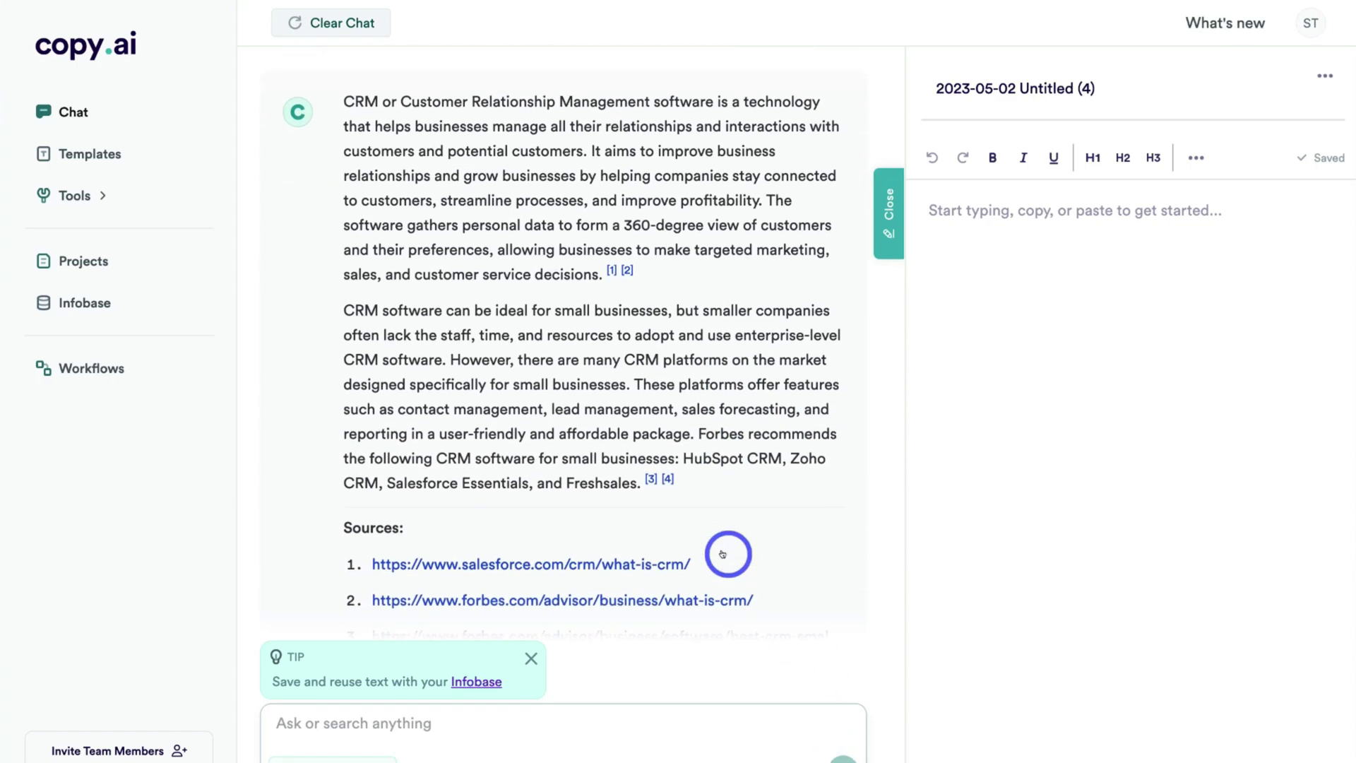
{"action": "scroll", "coordinate": [672, 466], "scroll_direction": "down", "scroll_amount": 3}
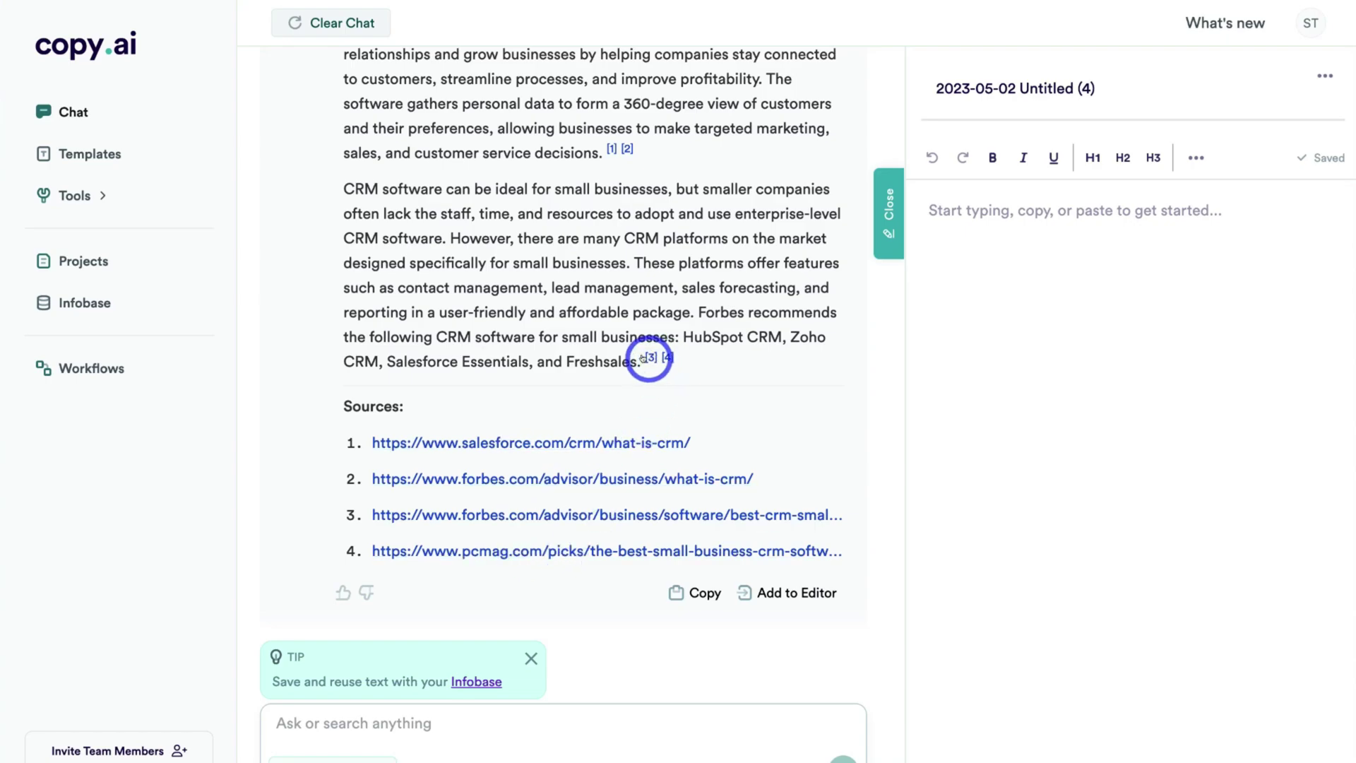
{"action": "scroll", "coordinate": [657, 357], "scroll_direction": "up", "scroll_amount": 4}
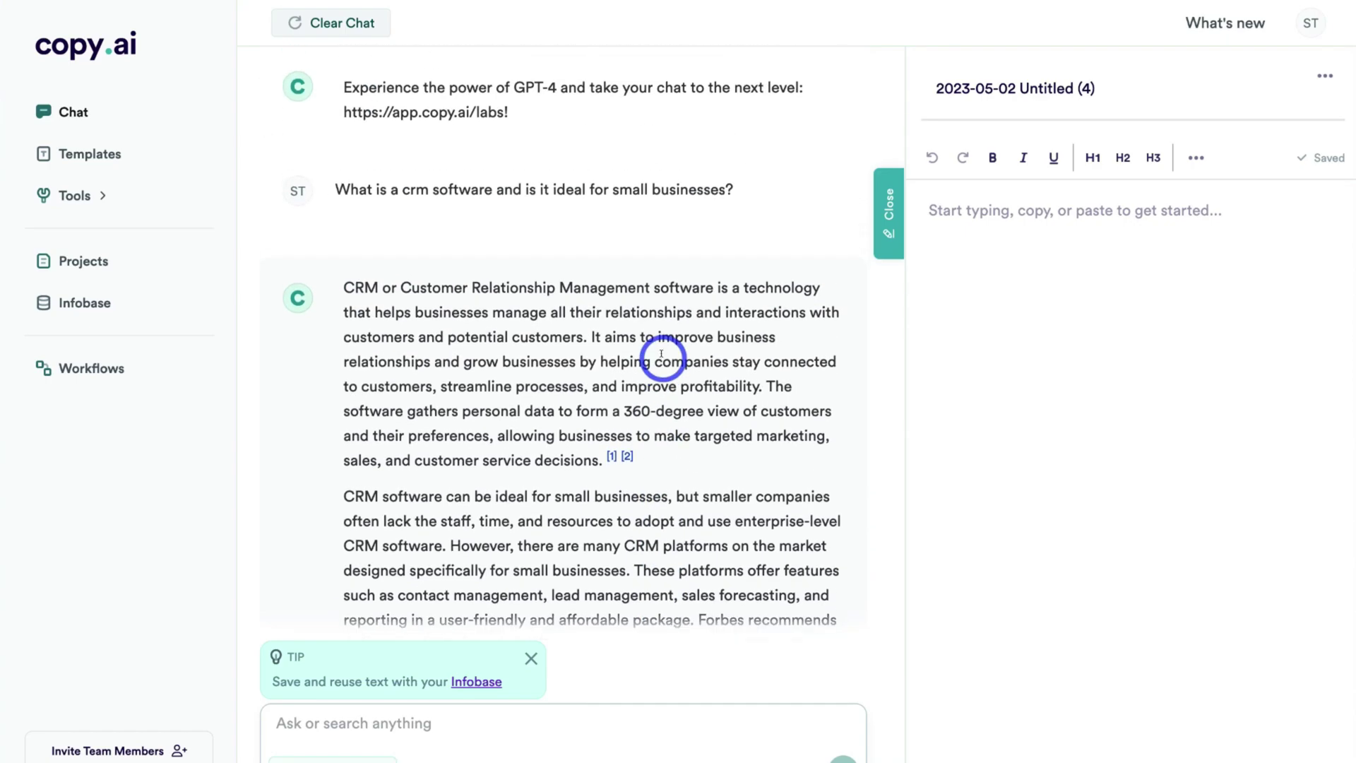
{"action": "scroll", "coordinate": [661, 356], "scroll_direction": "down", "scroll_amount": 4}
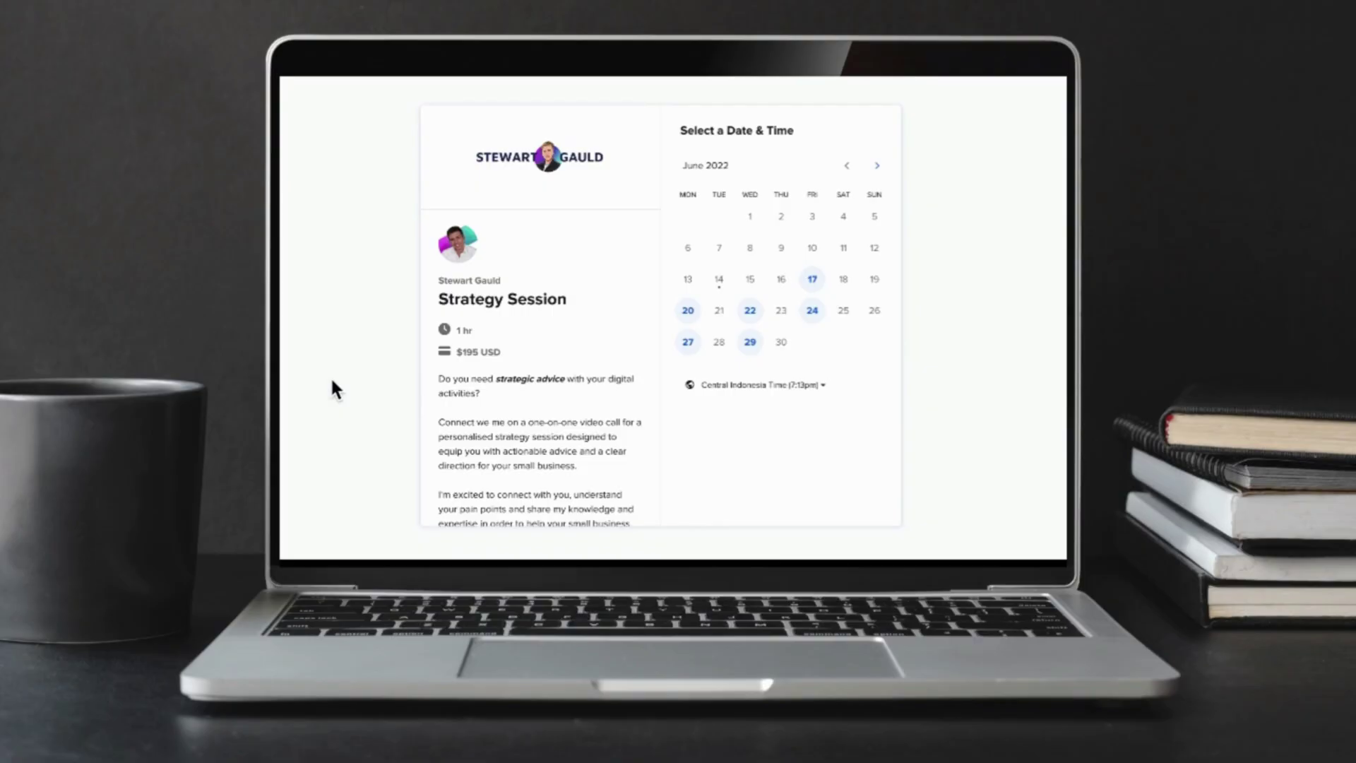
On the booking page, pick Wednesday, June 22 and confirm the 7:30am slot.
{"action": "scroll", "coordinate": [645, 324], "scroll_direction": "down", "scroll_amount": 3}
{"action": "scroll", "coordinate": [646, 314], "scroll_direction": "down", "scroll_amount": 1}
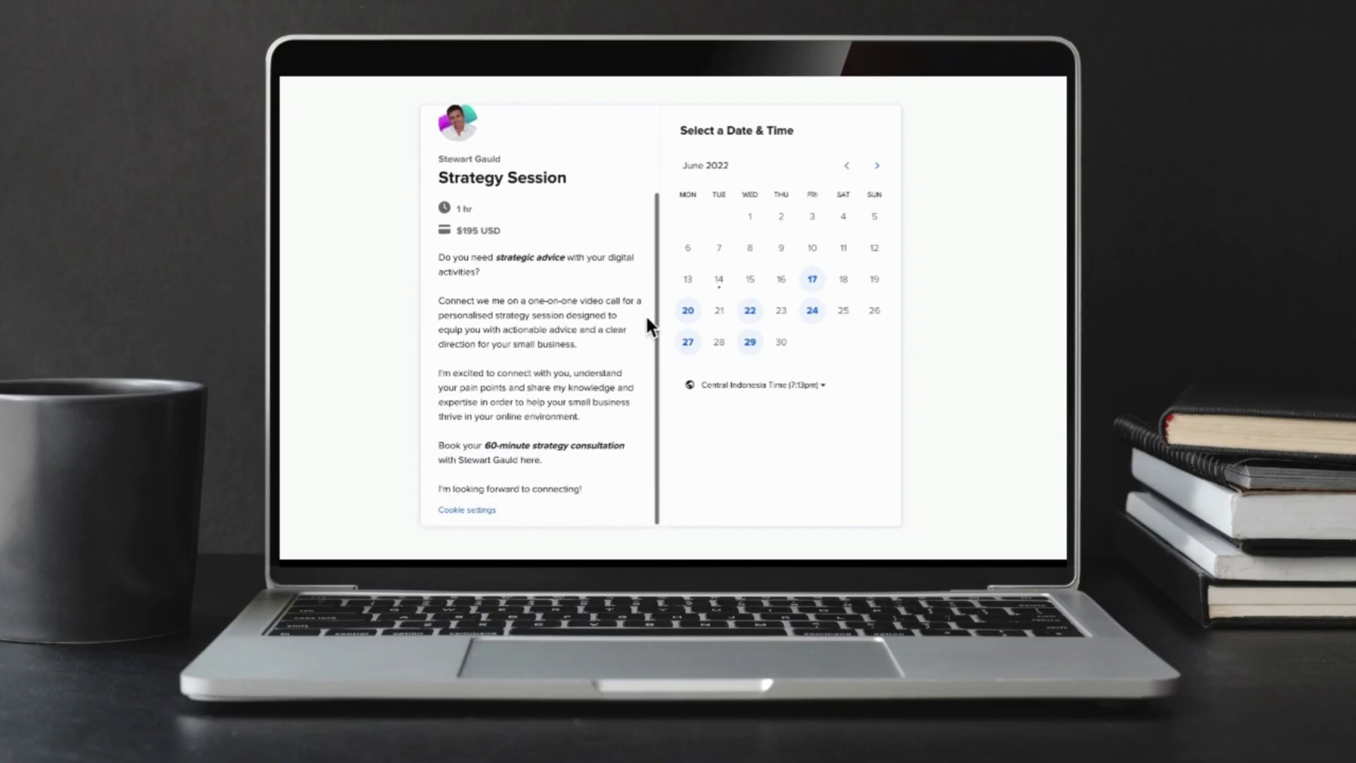
{"action": "left_click", "coordinate": [750, 310]}
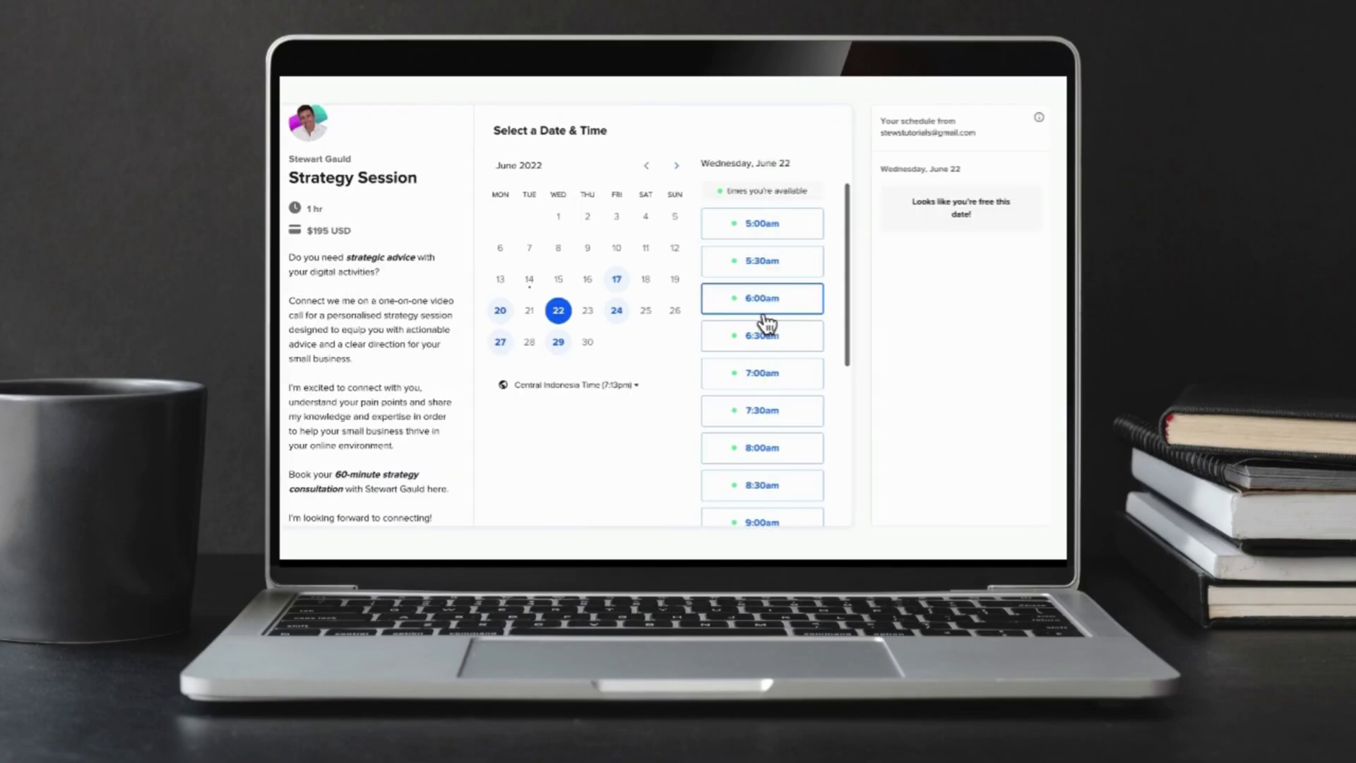
{"action": "scroll", "coordinate": [805, 325], "scroll_direction": "down", "scroll_amount": 3}
{"action": "left_click", "coordinate": [786, 317]}
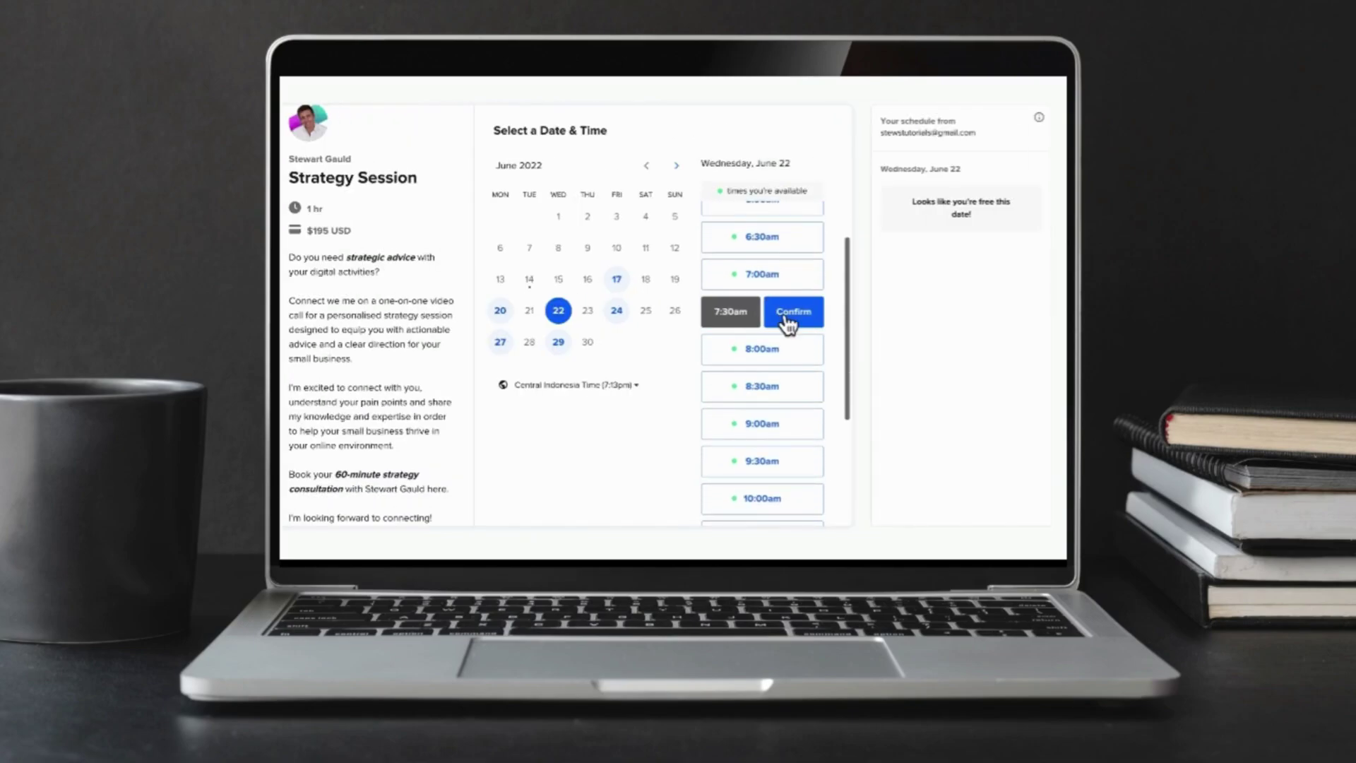
{"action": "left_click", "coordinate": [806, 317]}
{"action": "scroll", "coordinate": [777, 314], "scroll_direction": "down", "scroll_amount": 1}
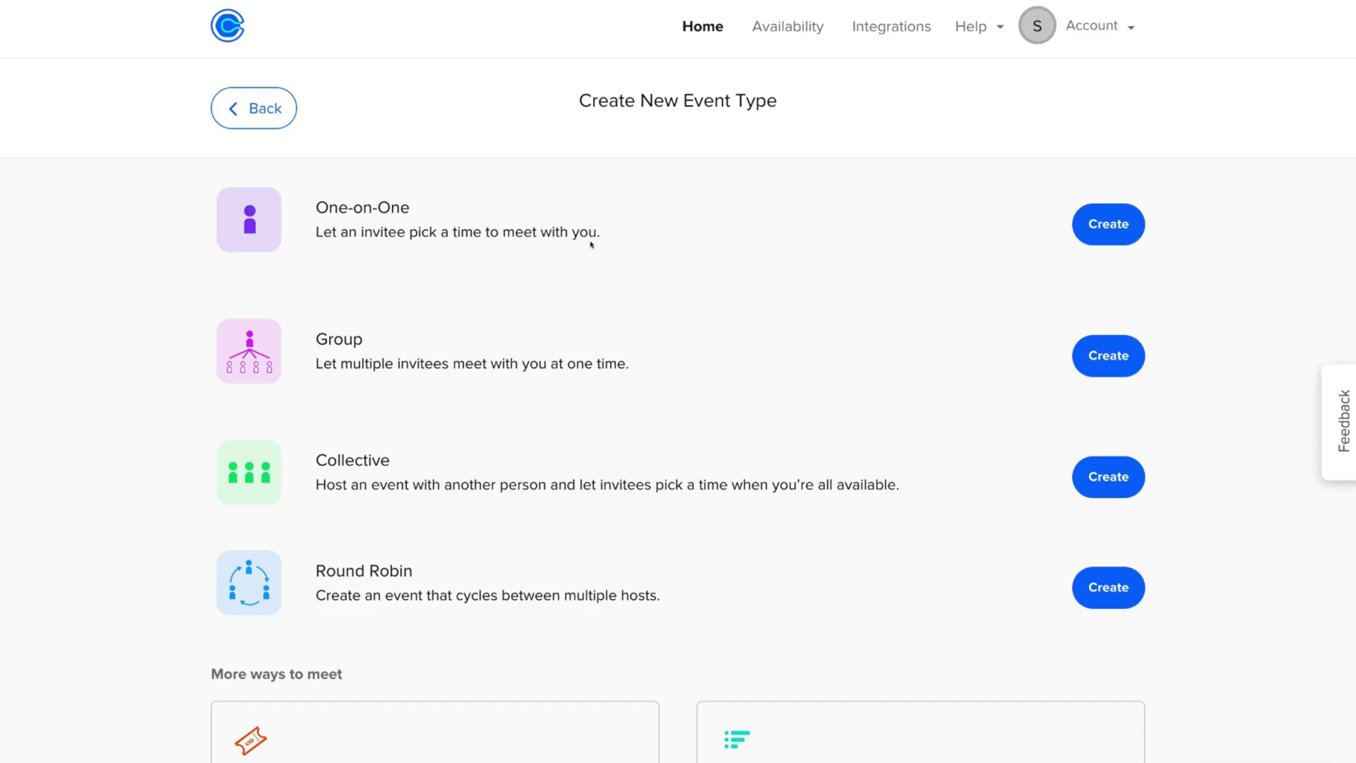
Create the One-on-One Strategy Session event and book Friday, June 24 at 11:30am.
{"action": "left_click", "coordinate": [1098, 225]}
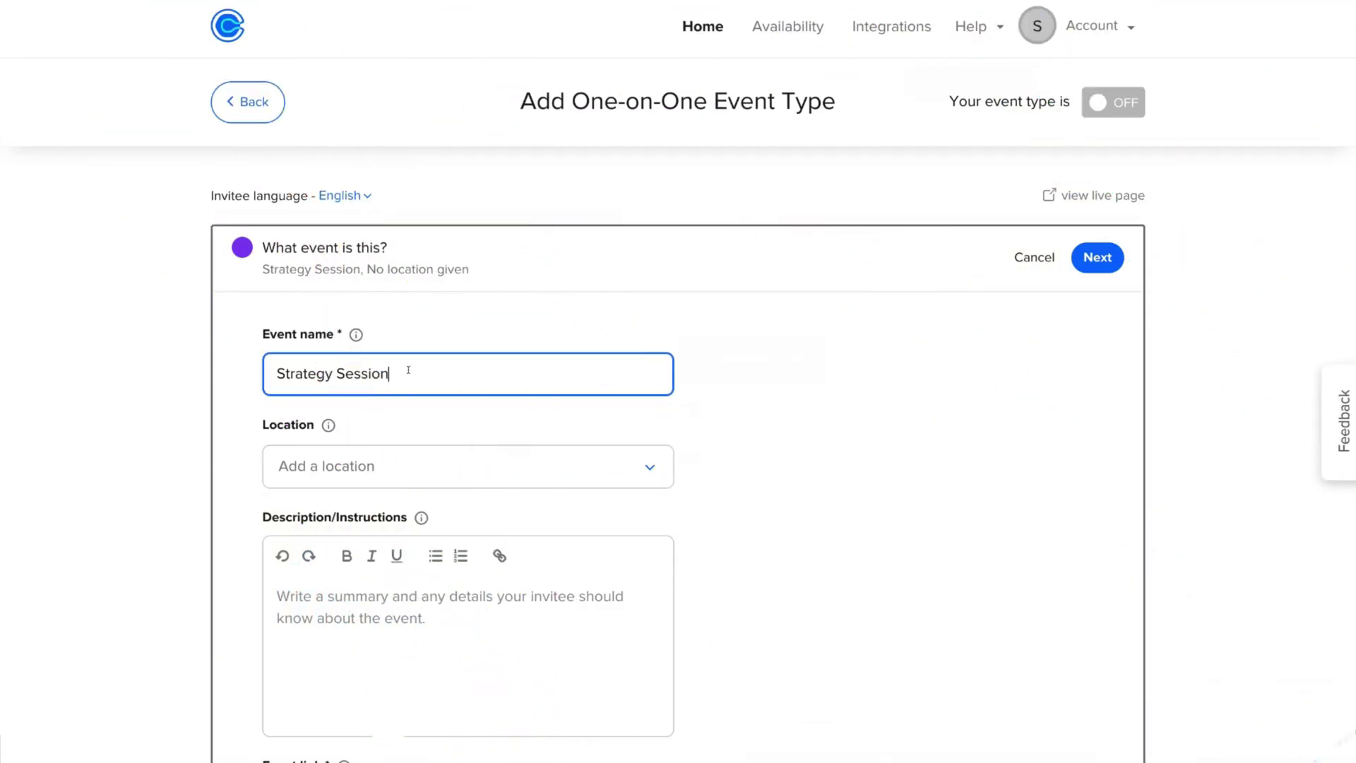
{"action": "left_click", "coordinate": [394, 466]}
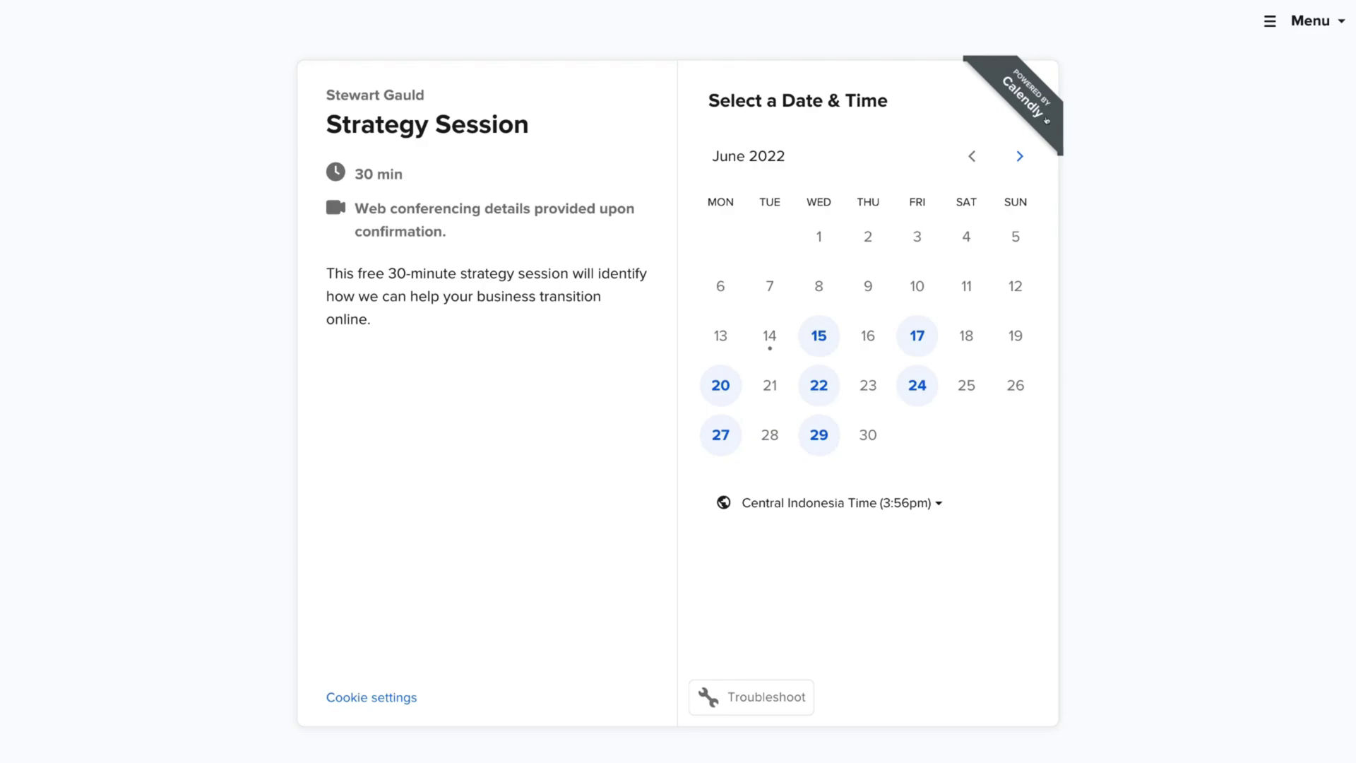
{"action": "left_click", "coordinate": [911, 383]}
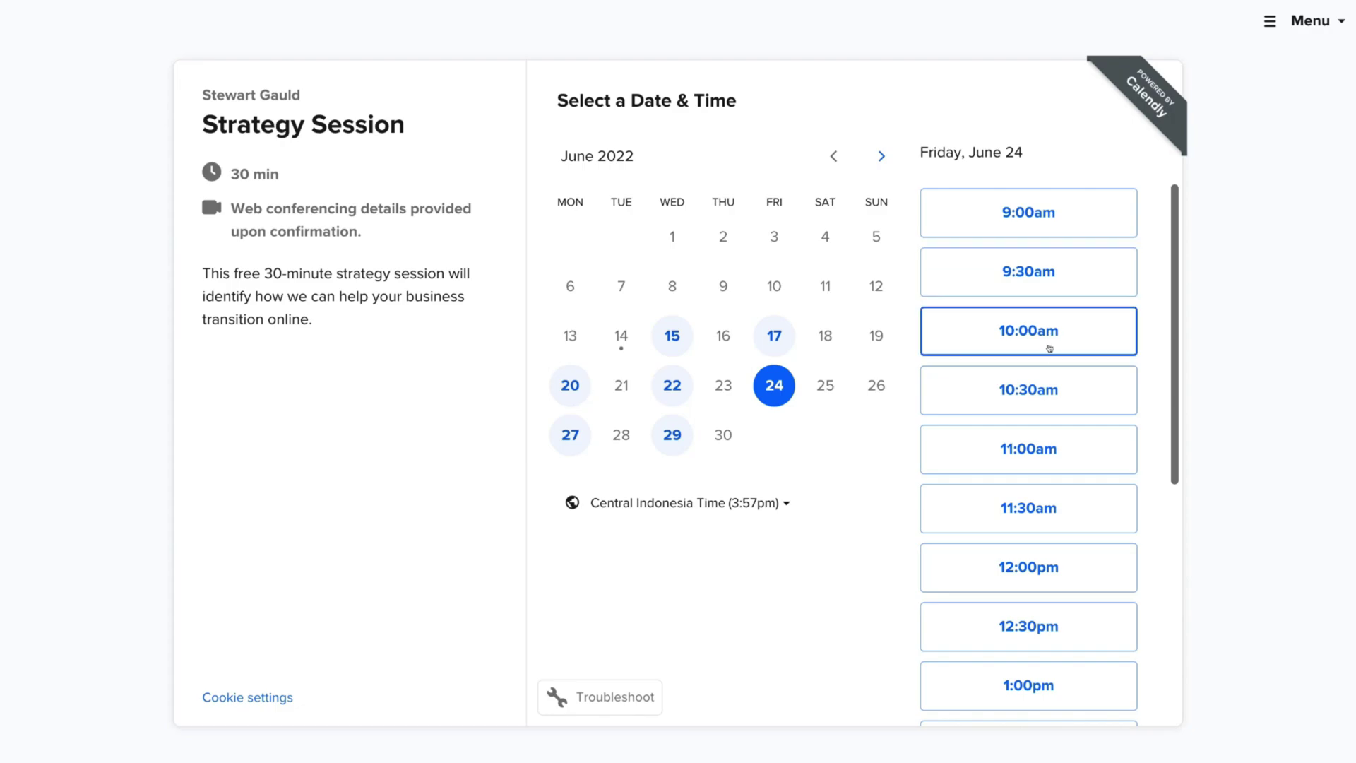
{"action": "scroll", "coordinate": [1041, 359], "scroll_direction": "down", "scroll_amount": 2}
{"action": "left_click", "coordinate": [1055, 373]}
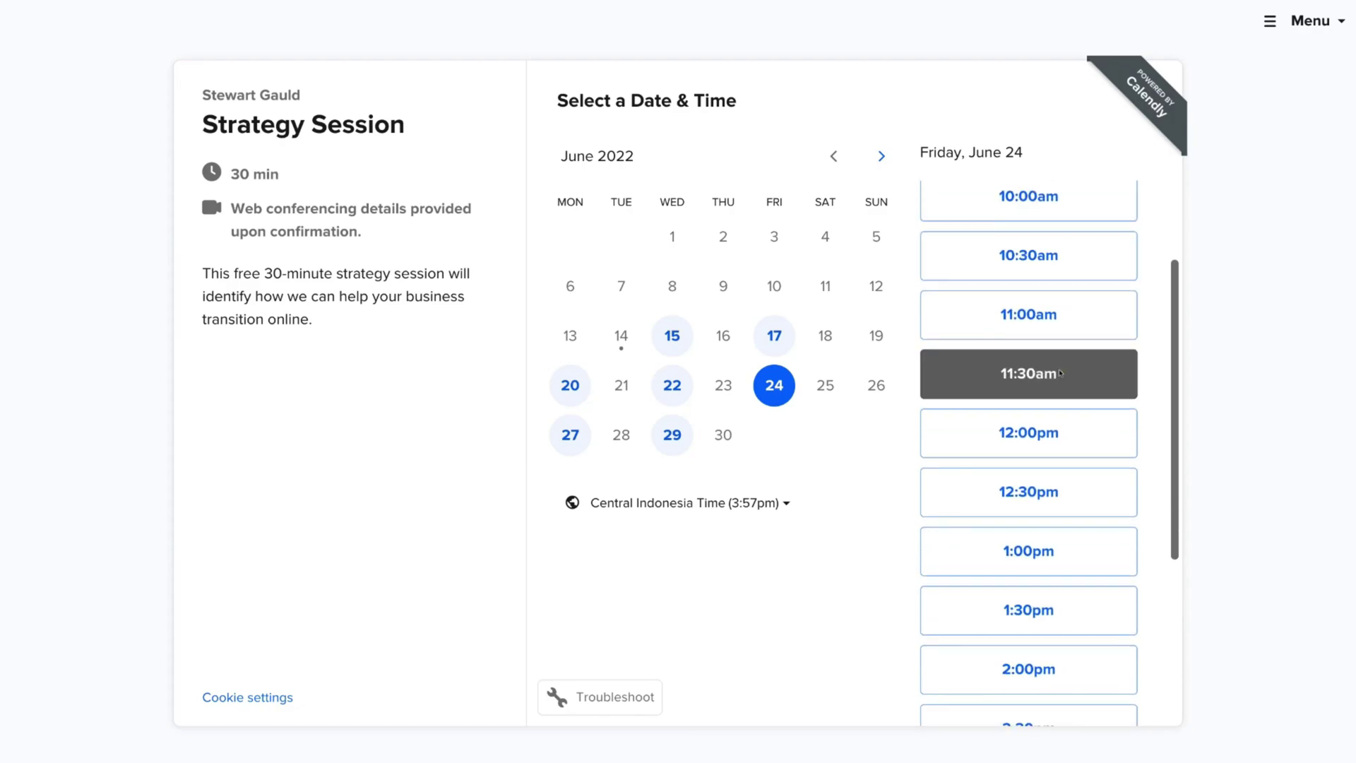
{"action": "left_click", "coordinate": [1080, 374]}
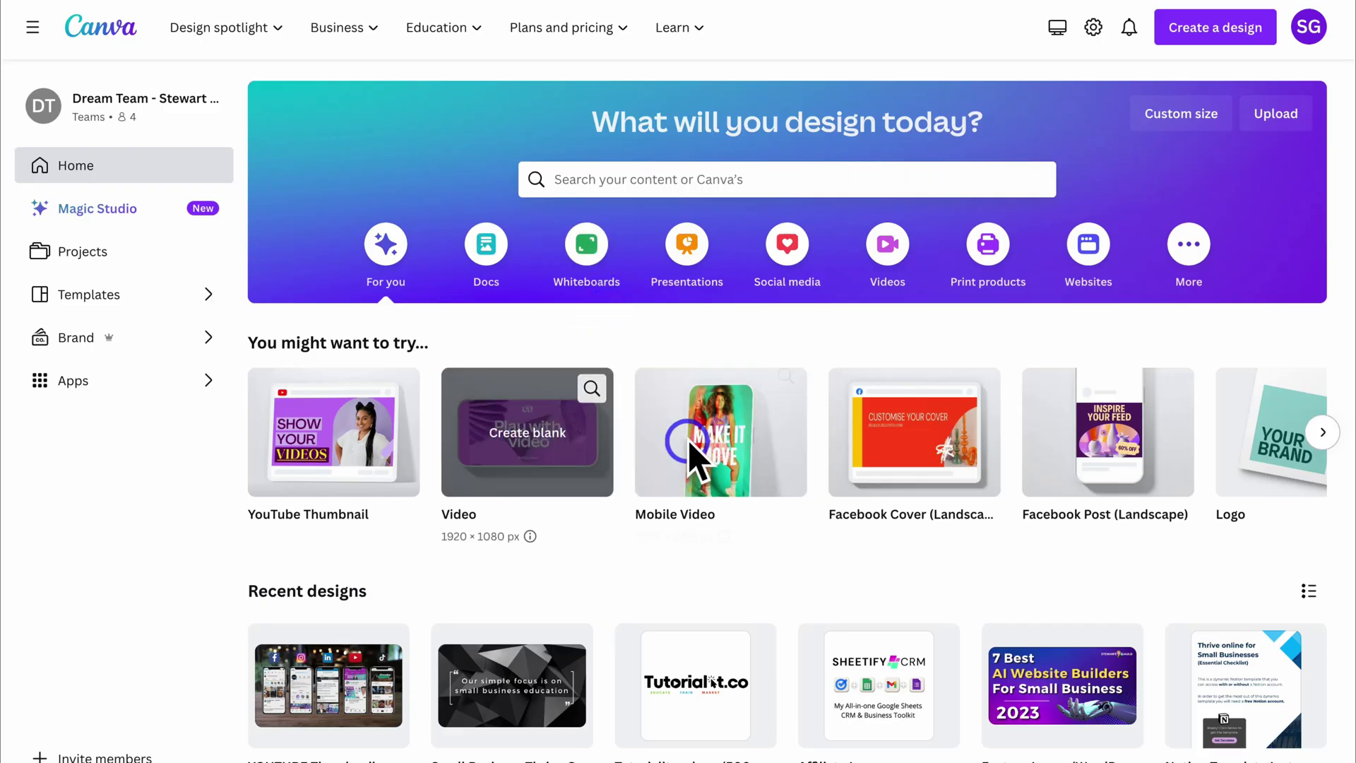
Search for business card (landscape) templates and start customizing Black & Gold Elegant.
{"action": "left_click", "coordinate": [1324, 433]}
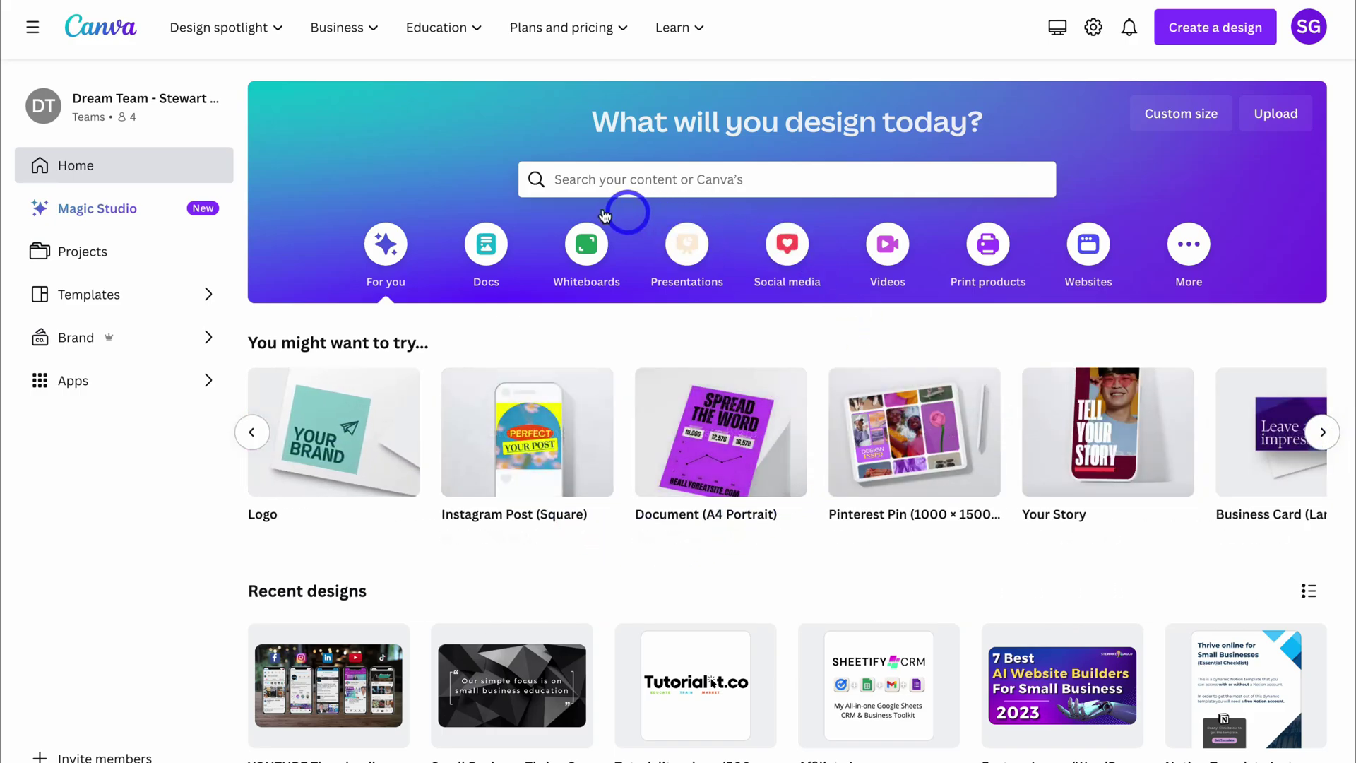
{"action": "left_click", "coordinate": [600, 181]}
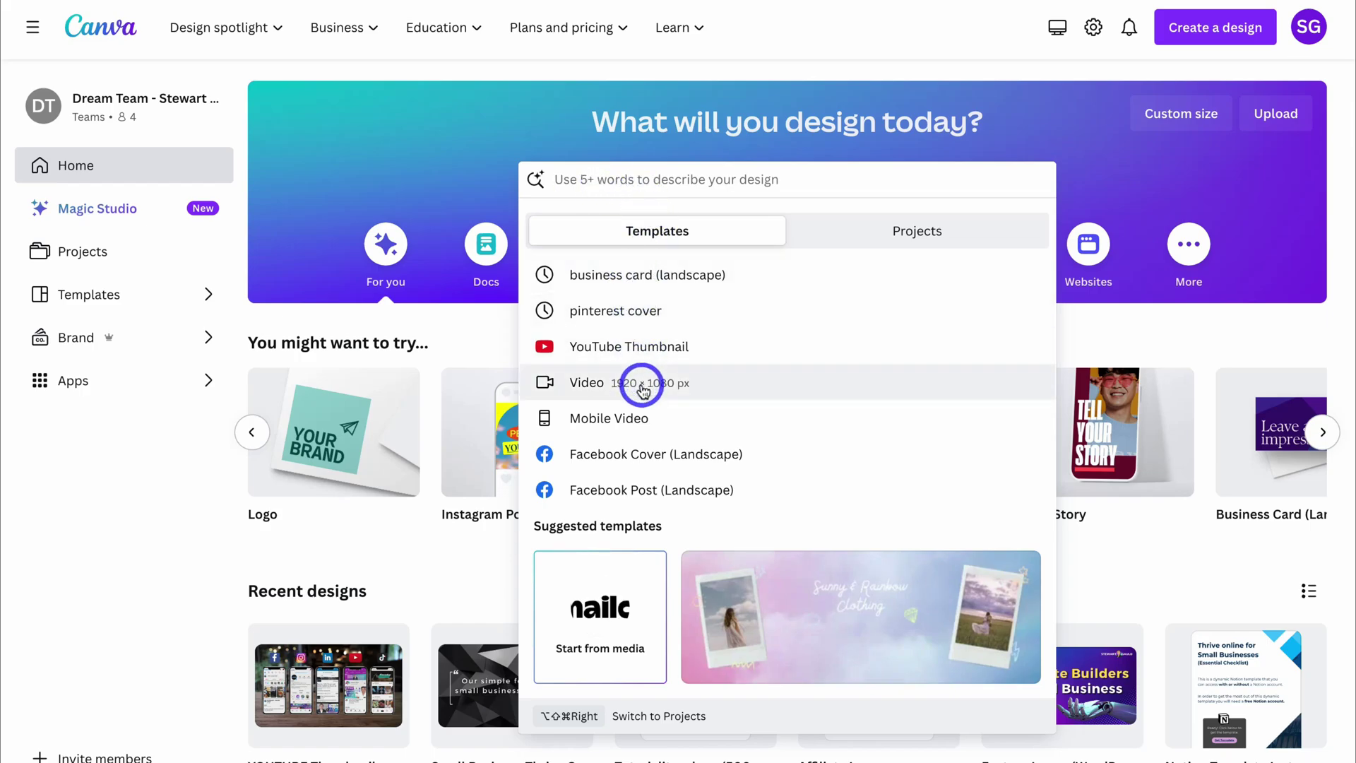
{"action": "left_click", "coordinate": [633, 276]}
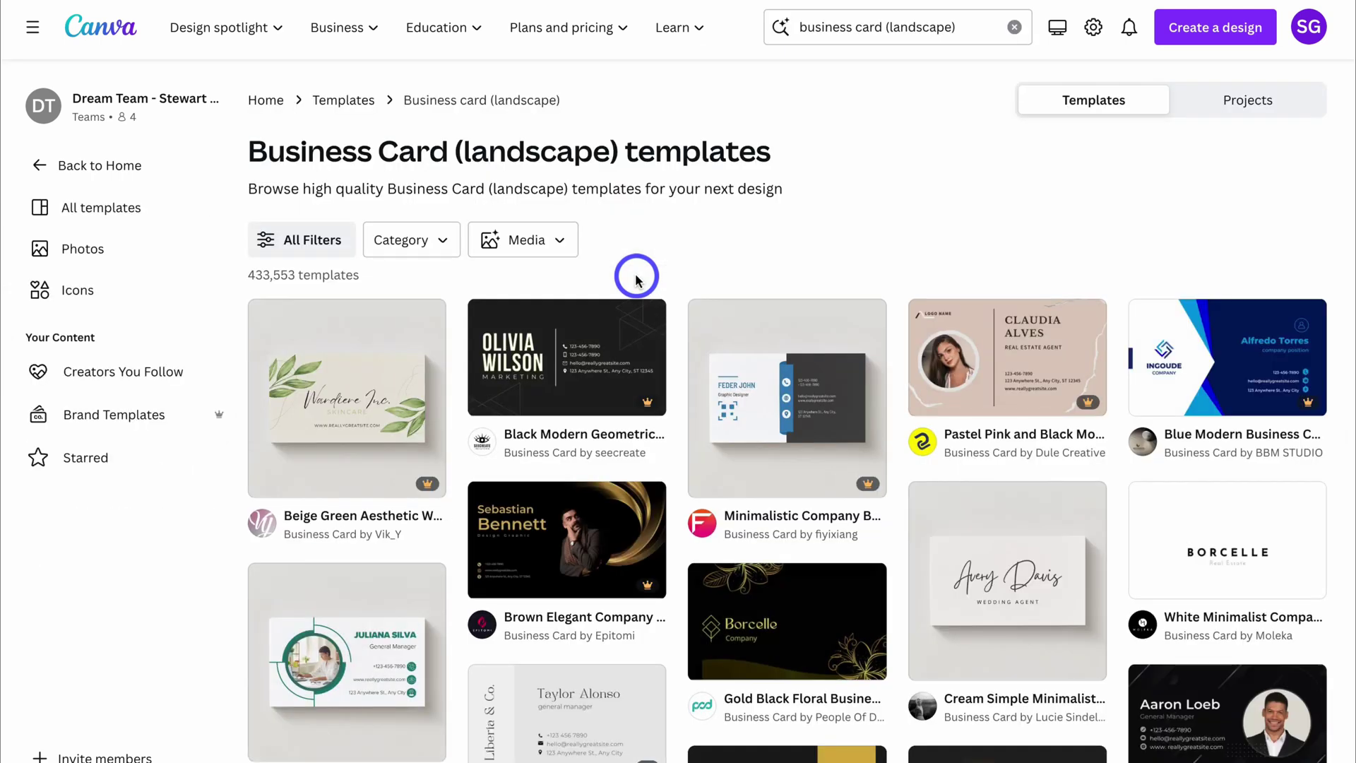
{"action": "scroll", "coordinate": [819, 332], "scroll_direction": "down", "scroll_amount": 4}
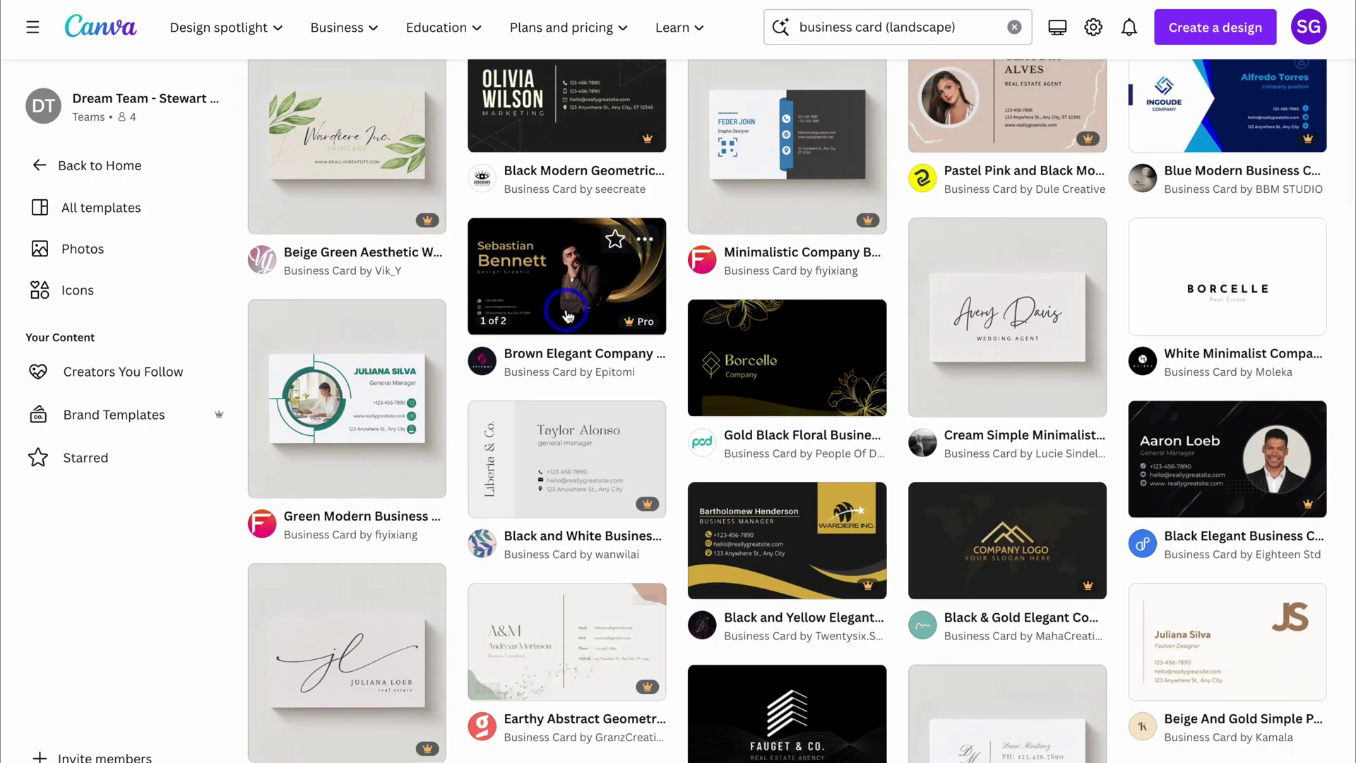
{"action": "scroll", "coordinate": [621, 325], "scroll_direction": "down", "scroll_amount": 2}
{"action": "scroll", "coordinate": [759, 389], "scroll_direction": "down", "scroll_amount": 2}
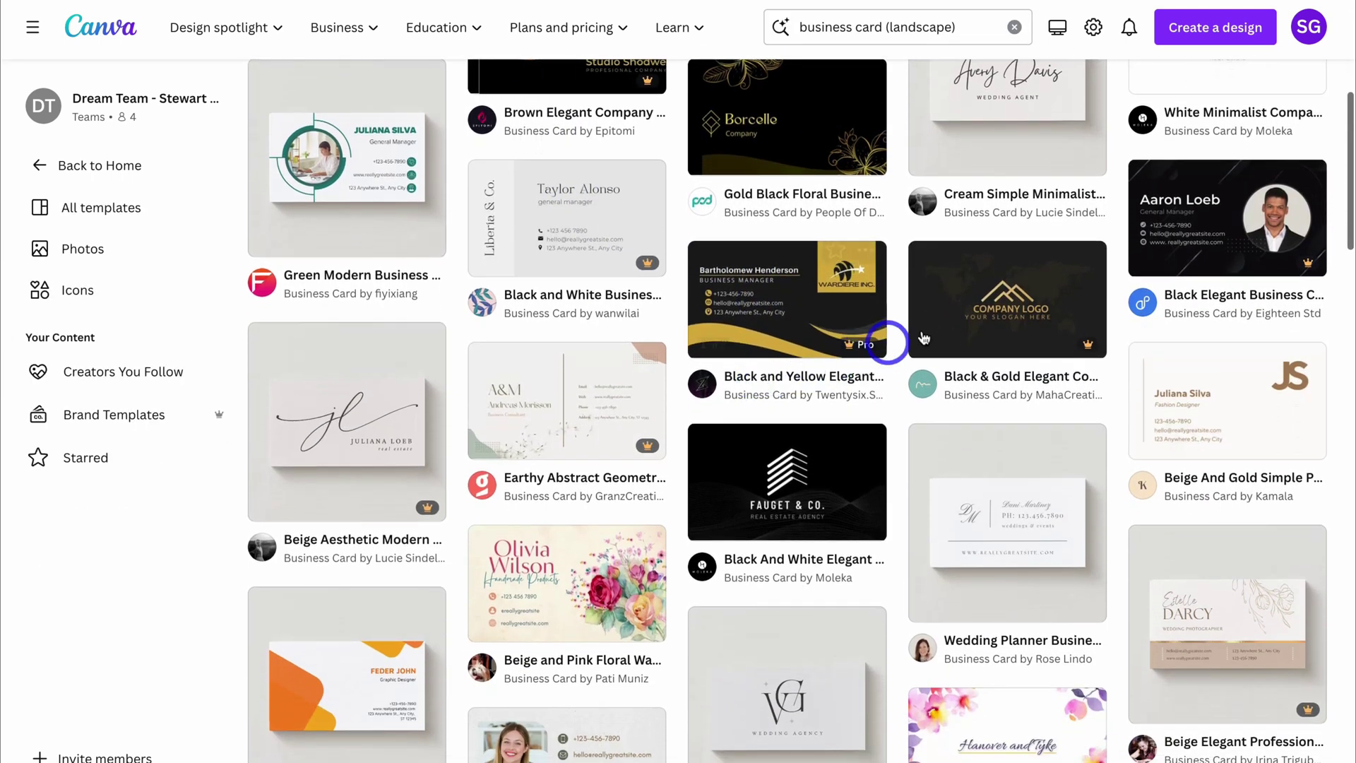
{"action": "left_click", "coordinate": [1015, 305]}
{"action": "left_click", "coordinate": [1060, 237]}
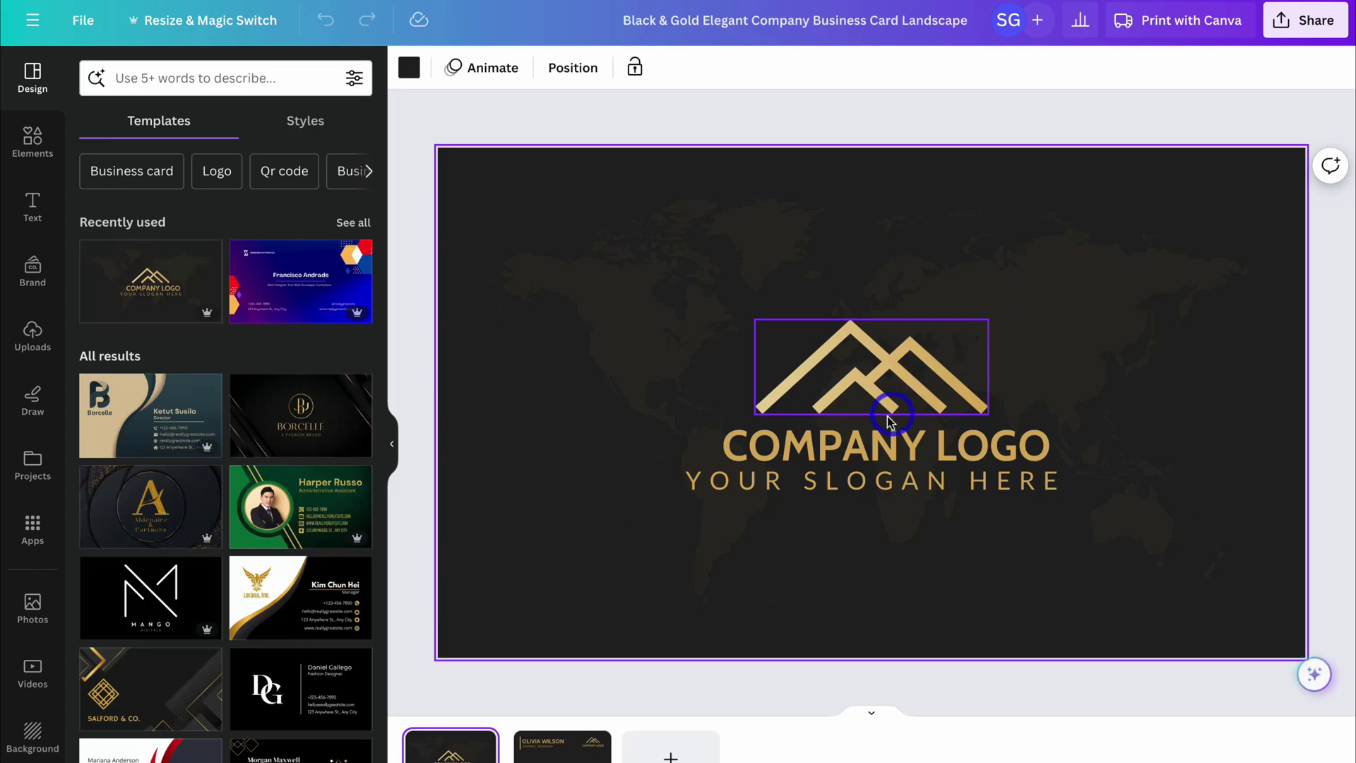
Replace the heading with the owner's name and the slogan with SMALL BUSINESS DEVELOPMENT.
{"action": "left_click", "coordinate": [908, 440]}
{"action": "double_click", "coordinate": [905, 434]}
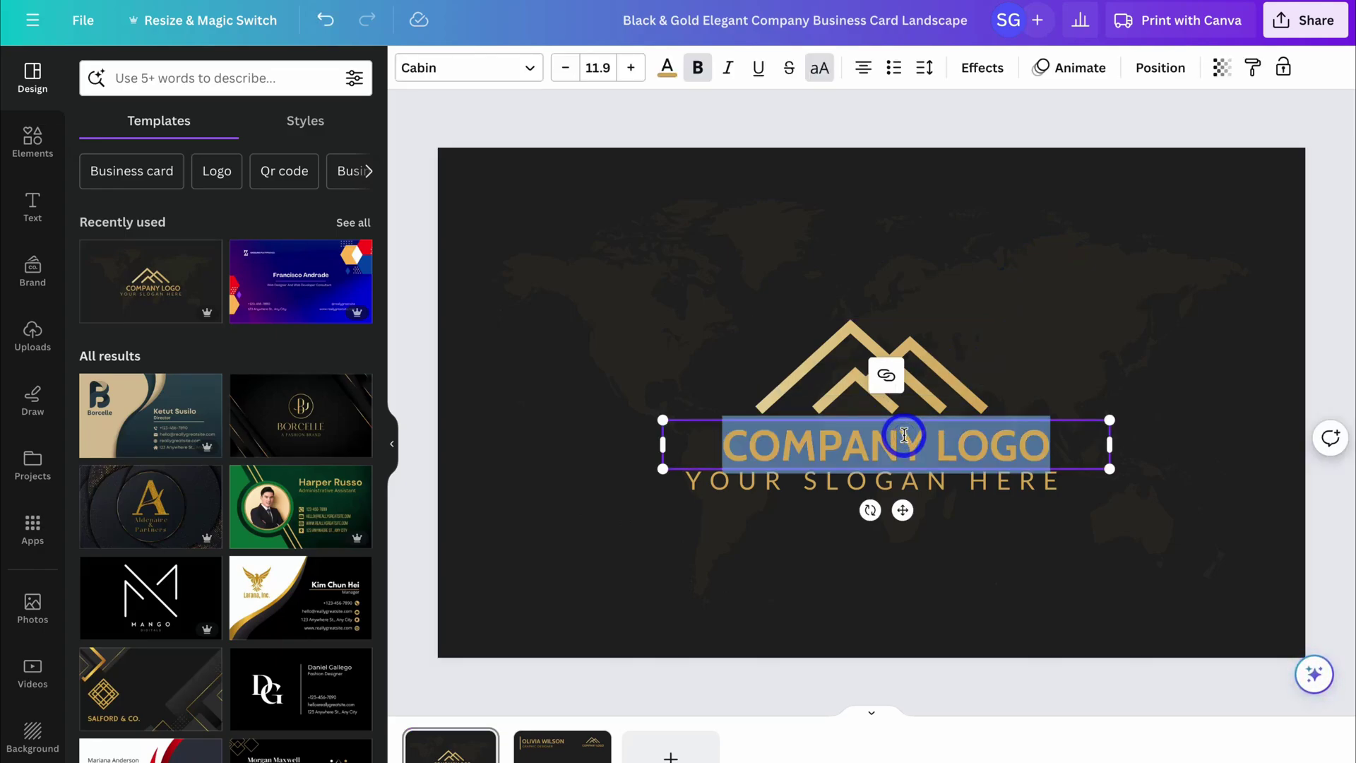
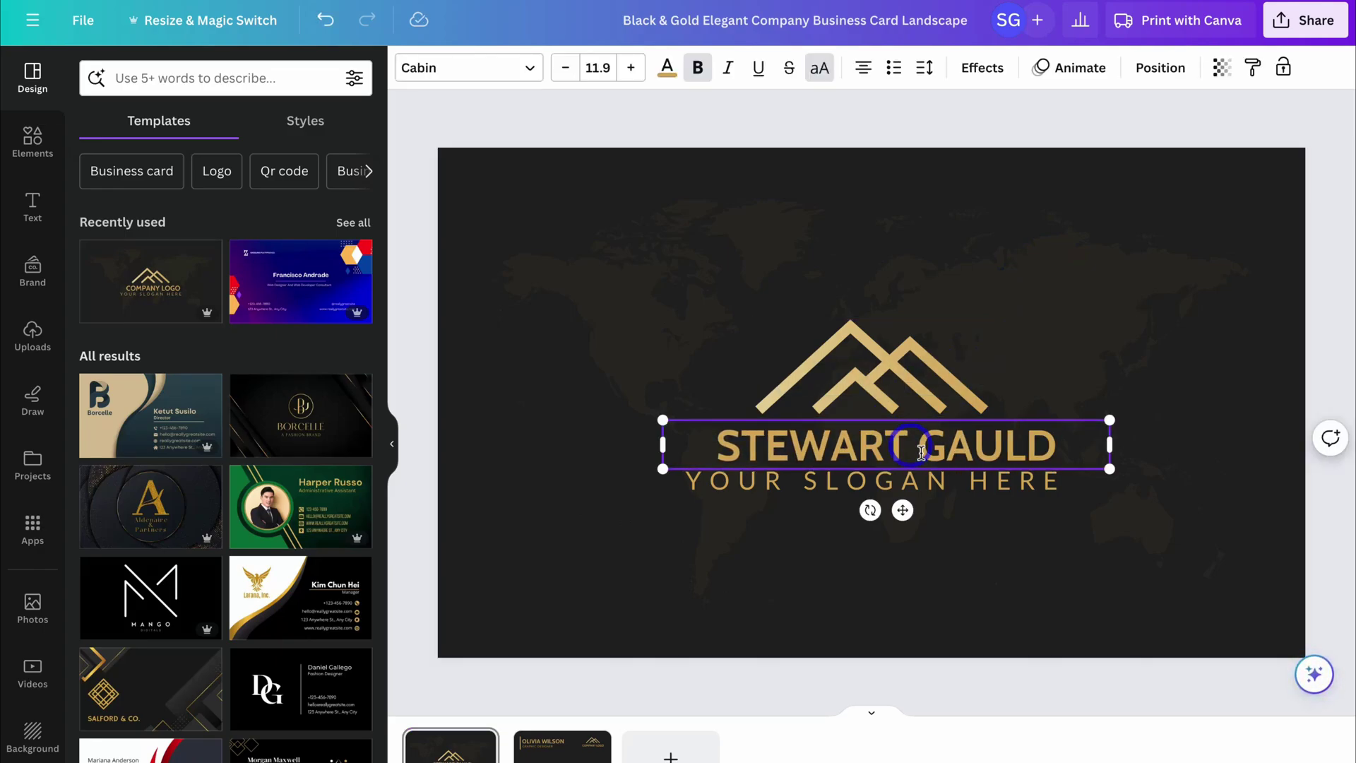
{"action": "left_click", "coordinate": [954, 478]}
{"action": "double_click", "coordinate": [953, 478]}
{"action": "type", "text": "SMALL BUSINESS DEVELOPMENT"}
{"action": "key", "text": "Escape"}
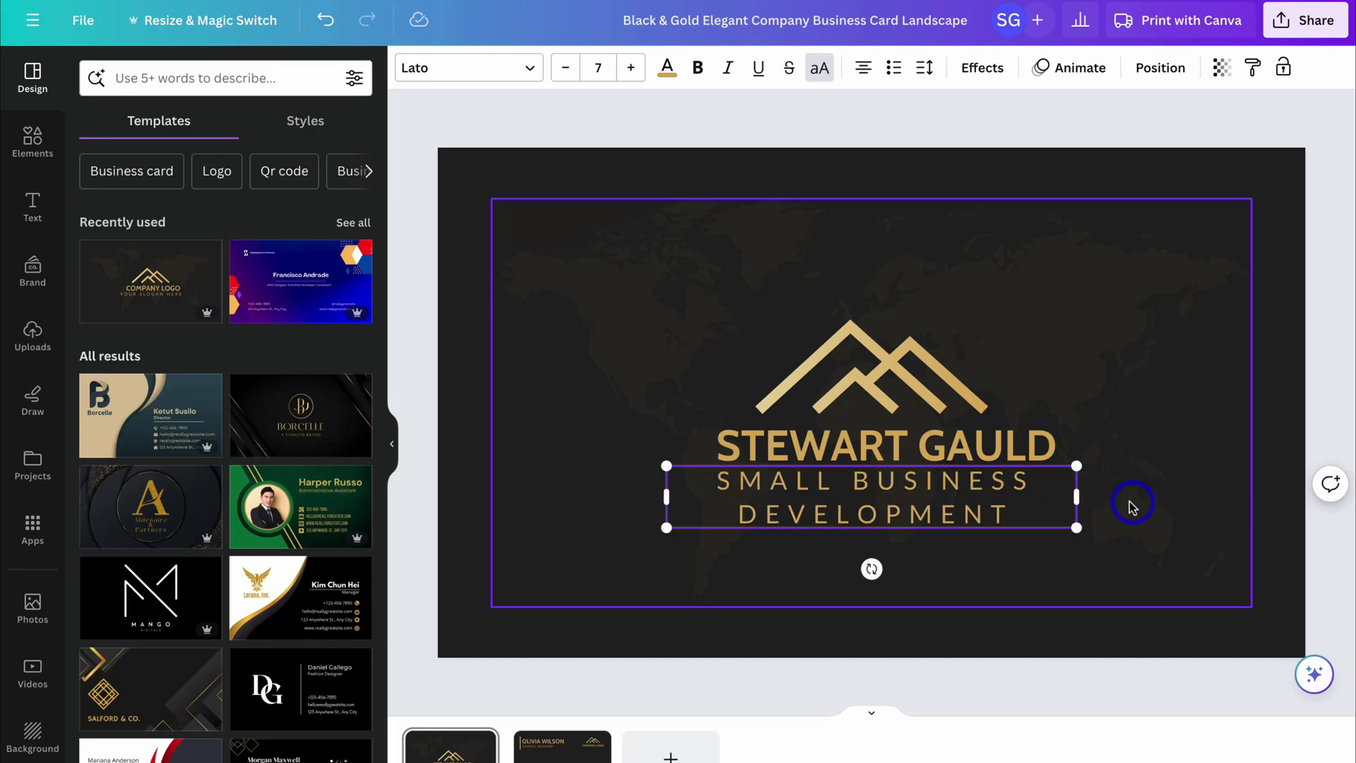
Widen the slogan box to fit one line and shrink the mountain logo slightly.
{"action": "left_click_drag", "start_coordinate": [1078, 498], "coordinate": [1320, 475]}
{"action": "left_click_drag", "start_coordinate": [1159, 502], "coordinate": [995, 491]}
{"action": "left_click", "coordinate": [929, 358]}
{"action": "left_click_drag", "start_coordinate": [987, 320], "coordinate": [928, 332]}
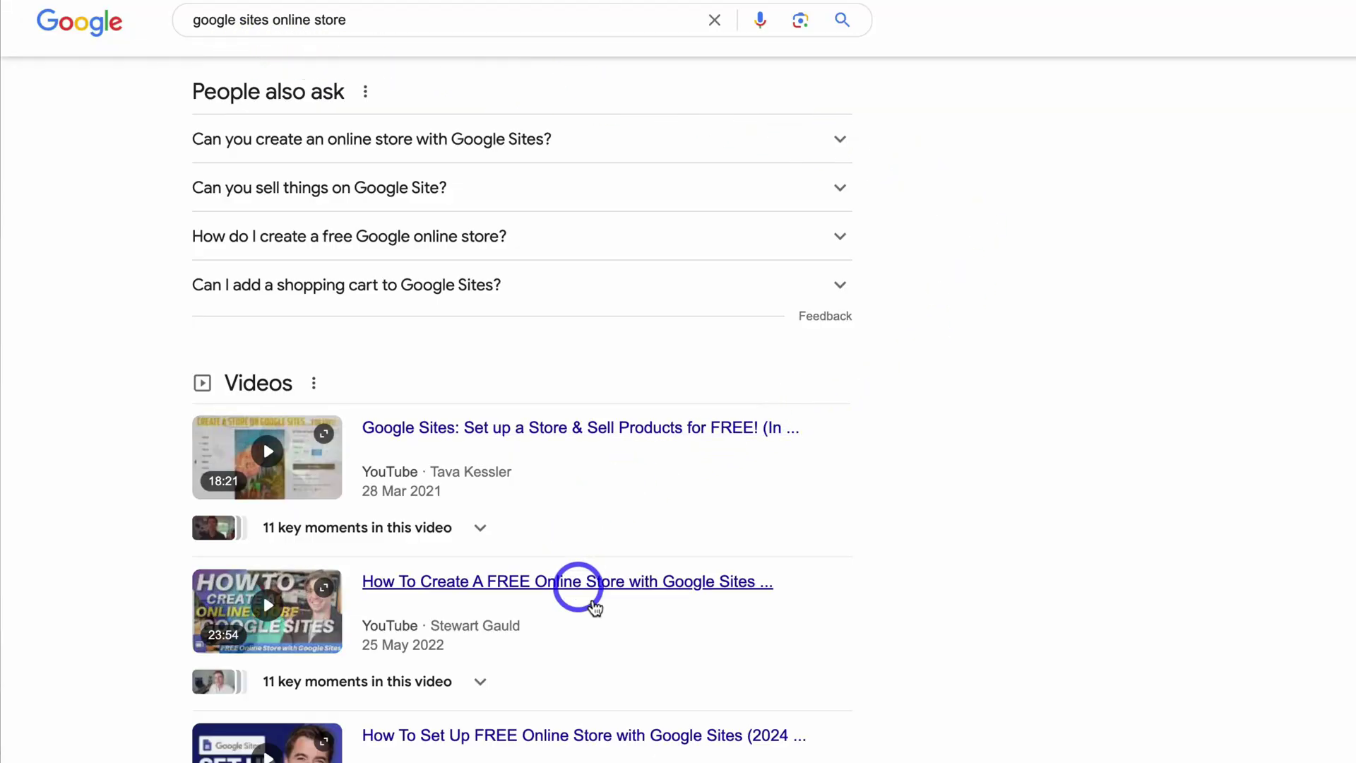
Scroll the Google video results and YouTube's 'google sites online store' results with vidIQ keyword stats.
{"action": "scroll", "coordinate": [1044, 624], "scroll_direction": "down", "scroll_amount": 8}
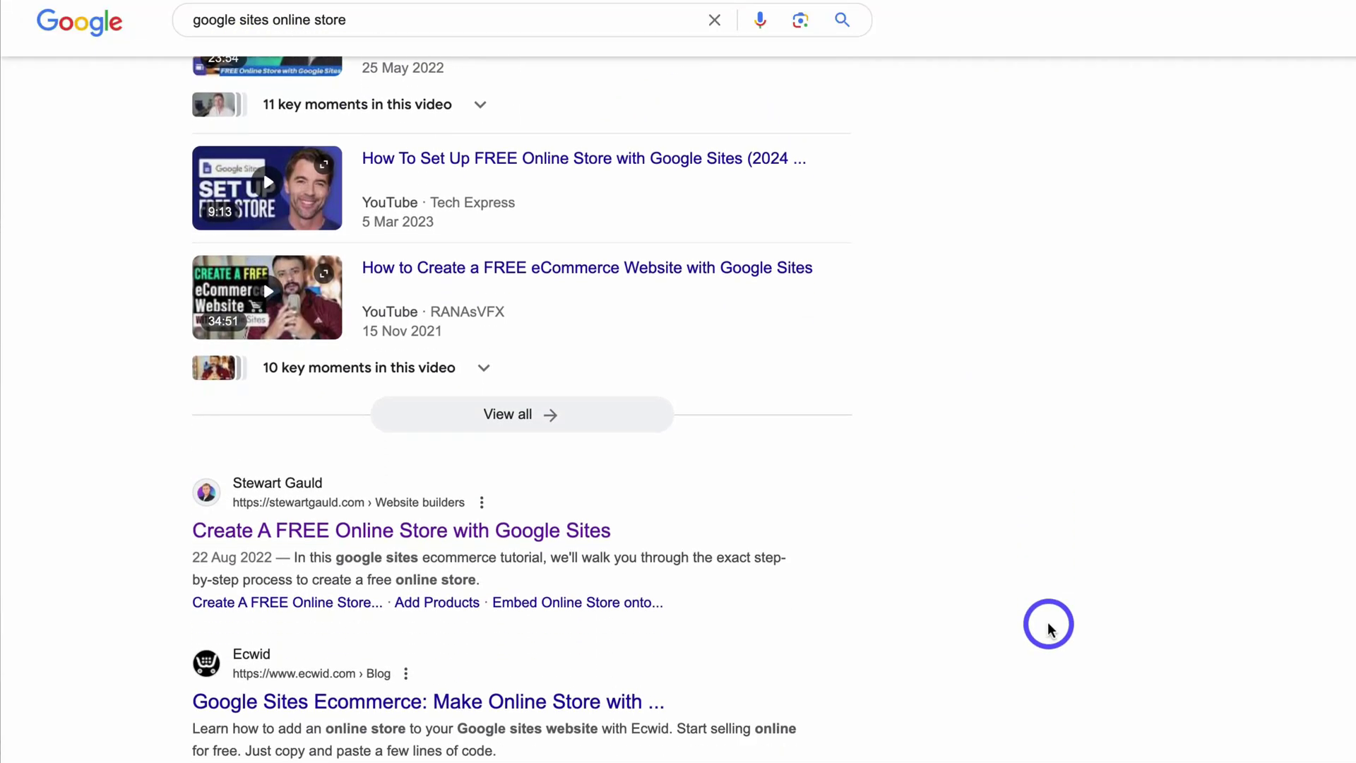
{"action": "scroll", "coordinate": [1048, 628], "scroll_direction": "down", "scroll_amount": 1}
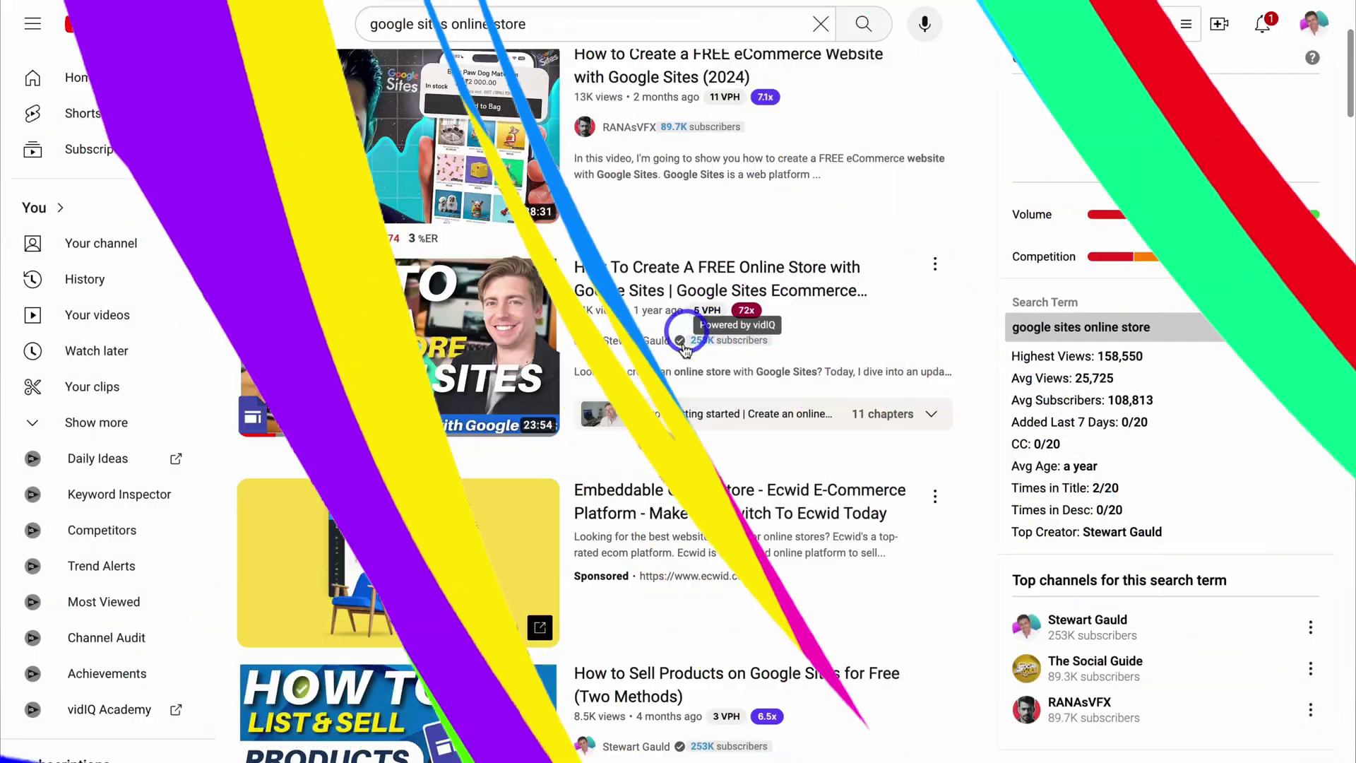
{"action": "scroll", "coordinate": [766, 333], "scroll_direction": "down", "scroll_amount": 4}
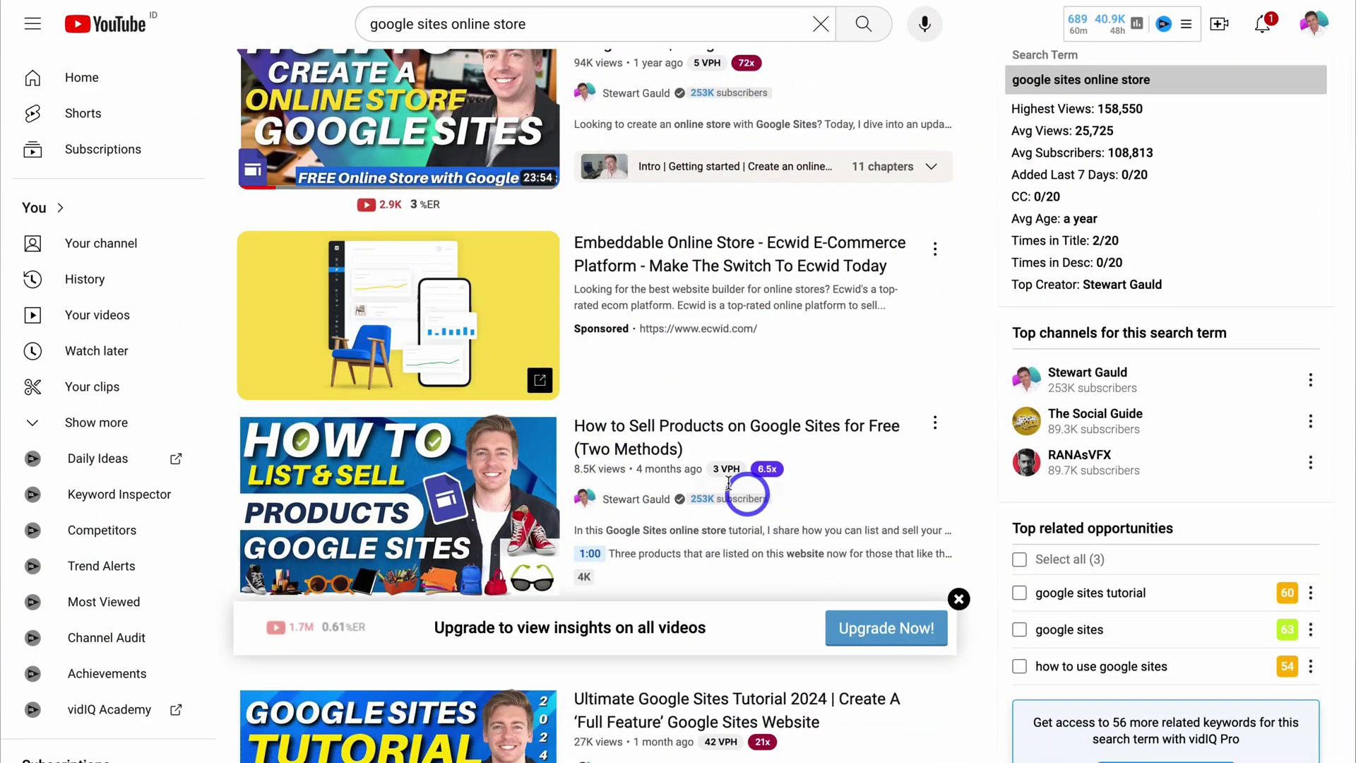
{"action": "scroll", "coordinate": [729, 488], "scroll_direction": "down", "scroll_amount": 5}
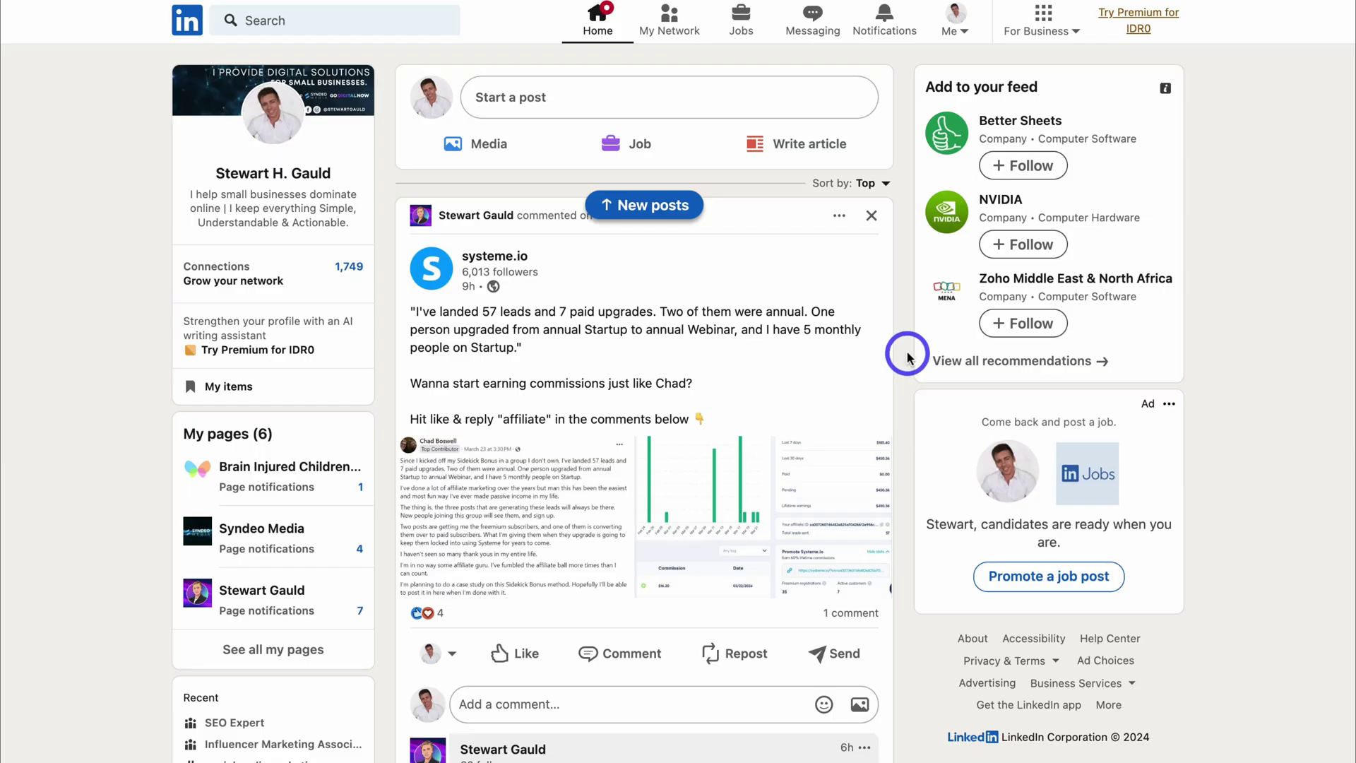
Open your own profile and scroll down to its Featured and Activity sections.
{"action": "left_click", "coordinate": [295, 176]}
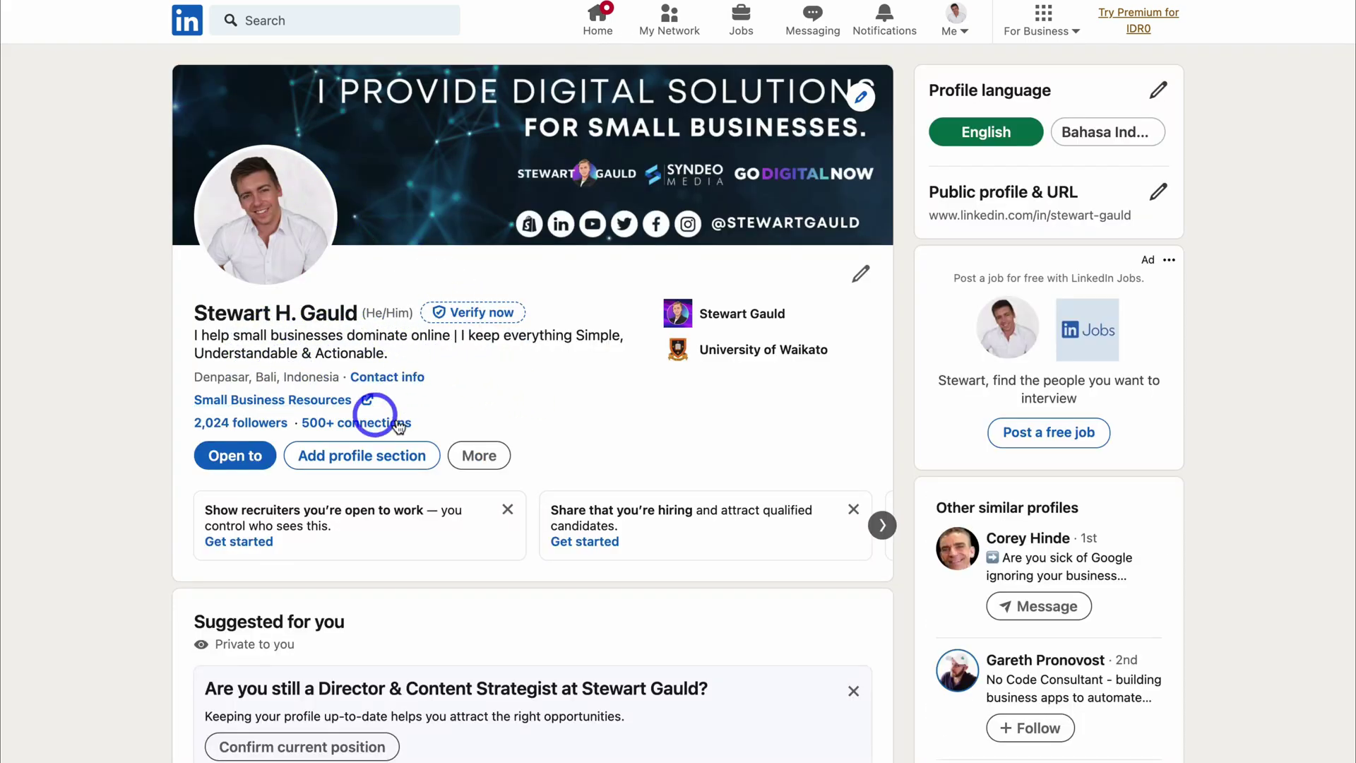
{"action": "scroll", "coordinate": [589, 361], "scroll_direction": "down", "scroll_amount": 10}
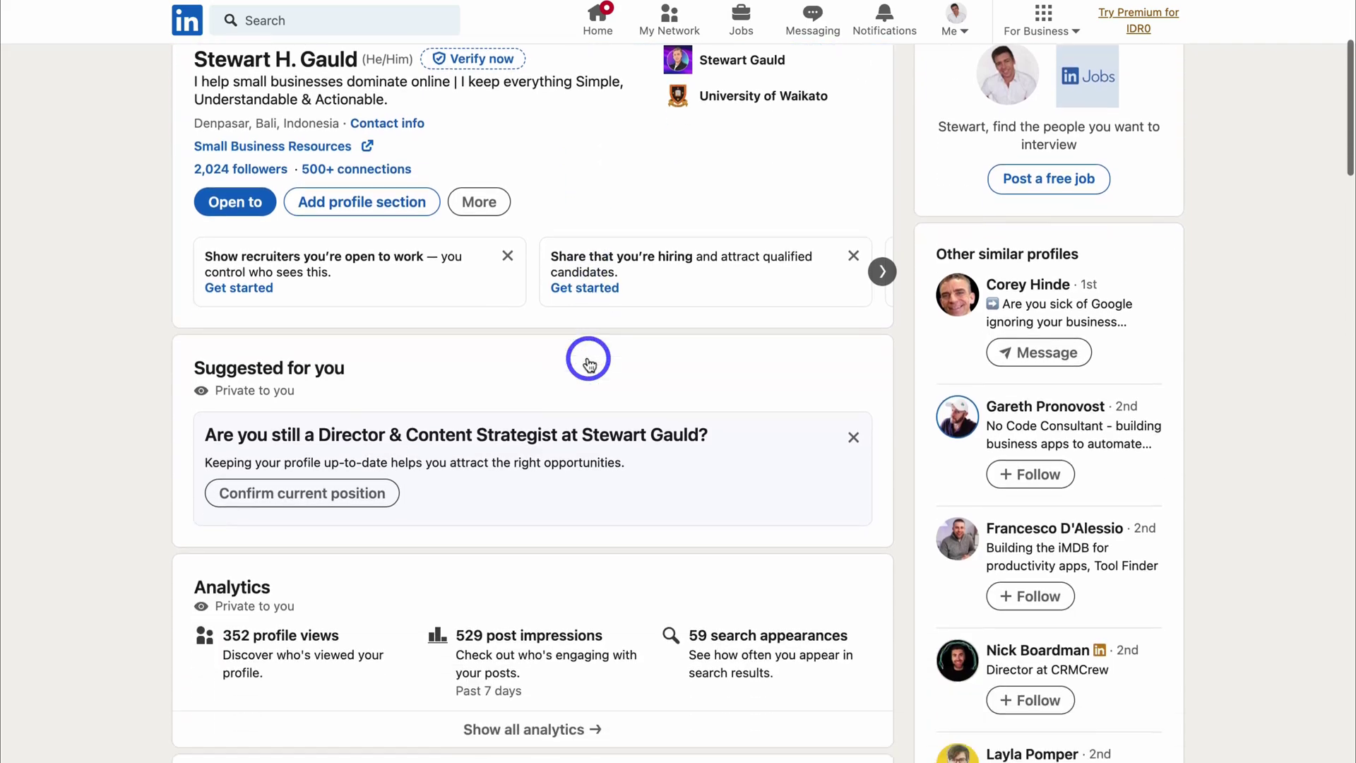
{"action": "scroll", "coordinate": [586, 353], "scroll_direction": "down", "scroll_amount": 6}
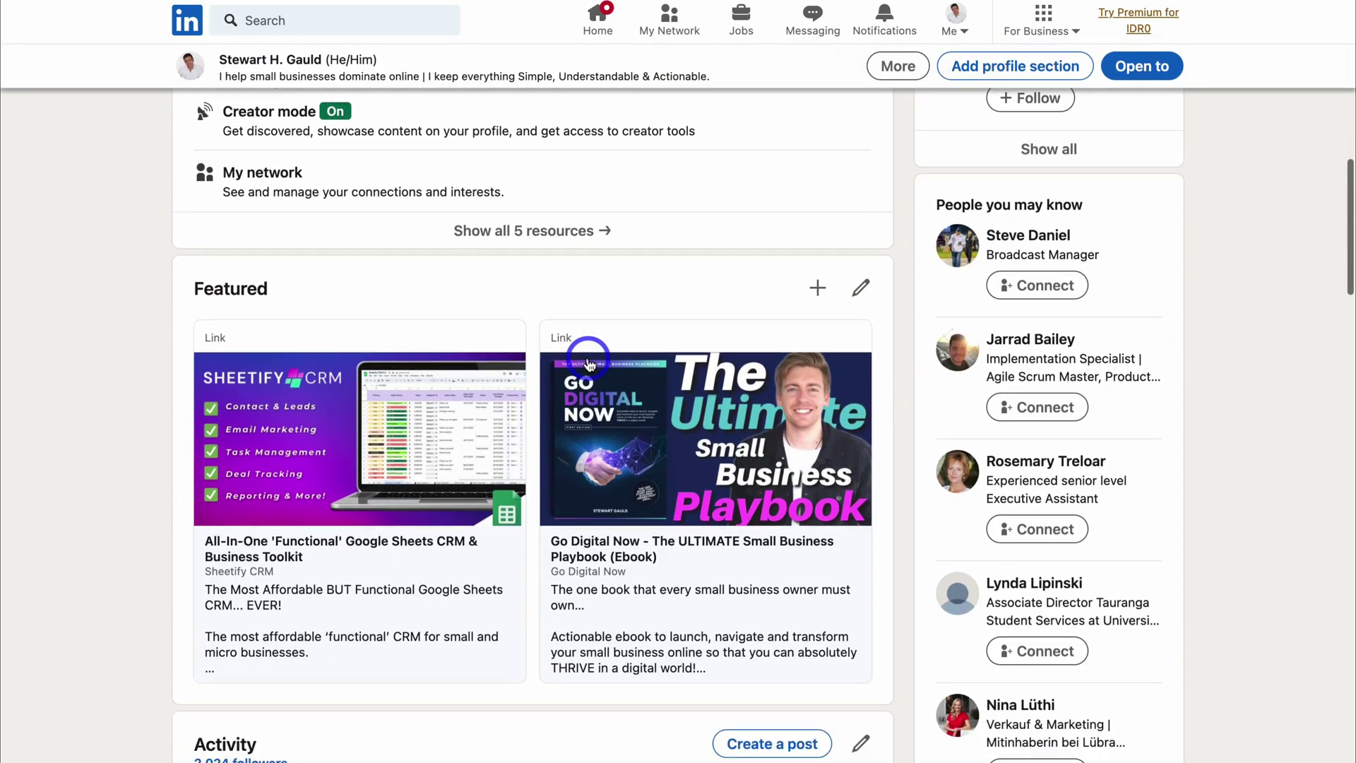
{"action": "scroll", "coordinate": [424, 423], "scroll_direction": "up", "scroll_amount": 1}
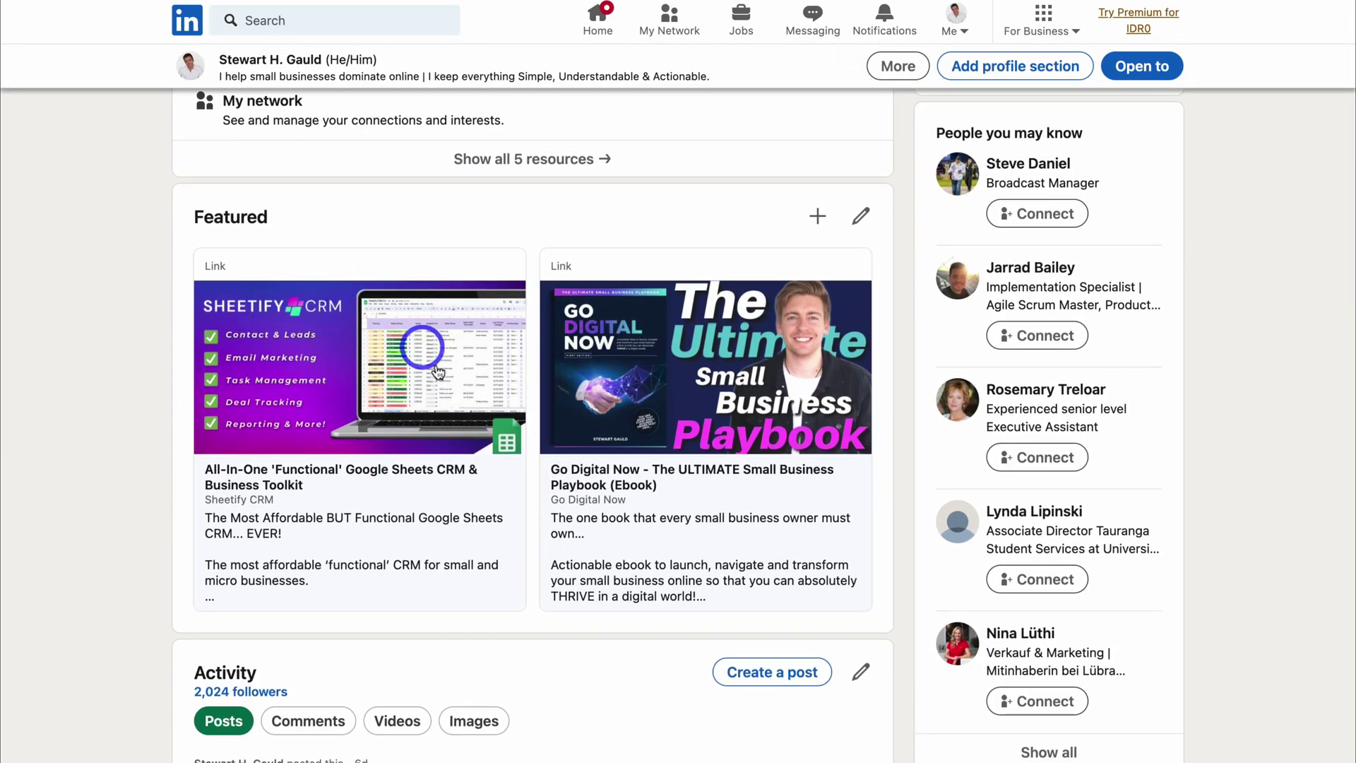
{"action": "scroll", "coordinate": [685, 485], "scroll_direction": "down", "scroll_amount": 5}
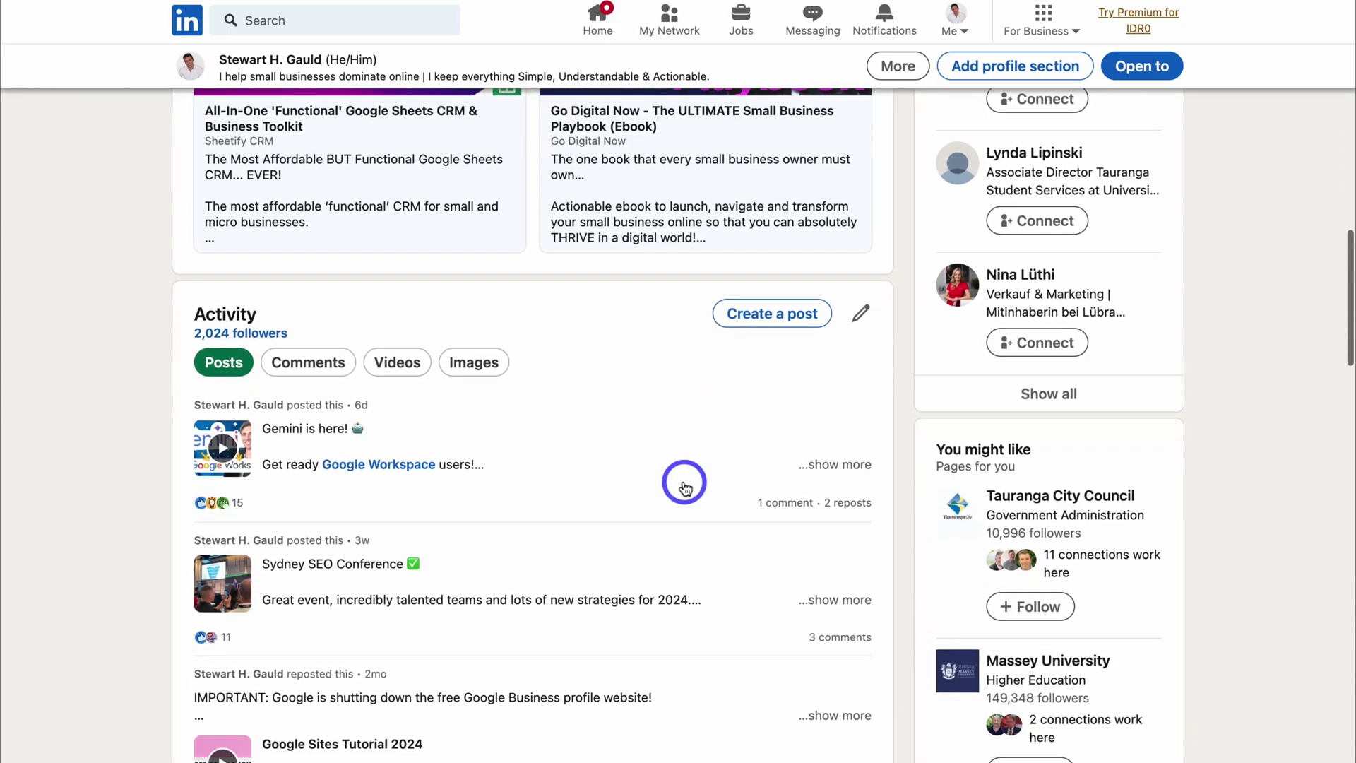
Open the 'Gemini is here!' post and scroll through the feed.
{"action": "left_click", "coordinate": [357, 442]}
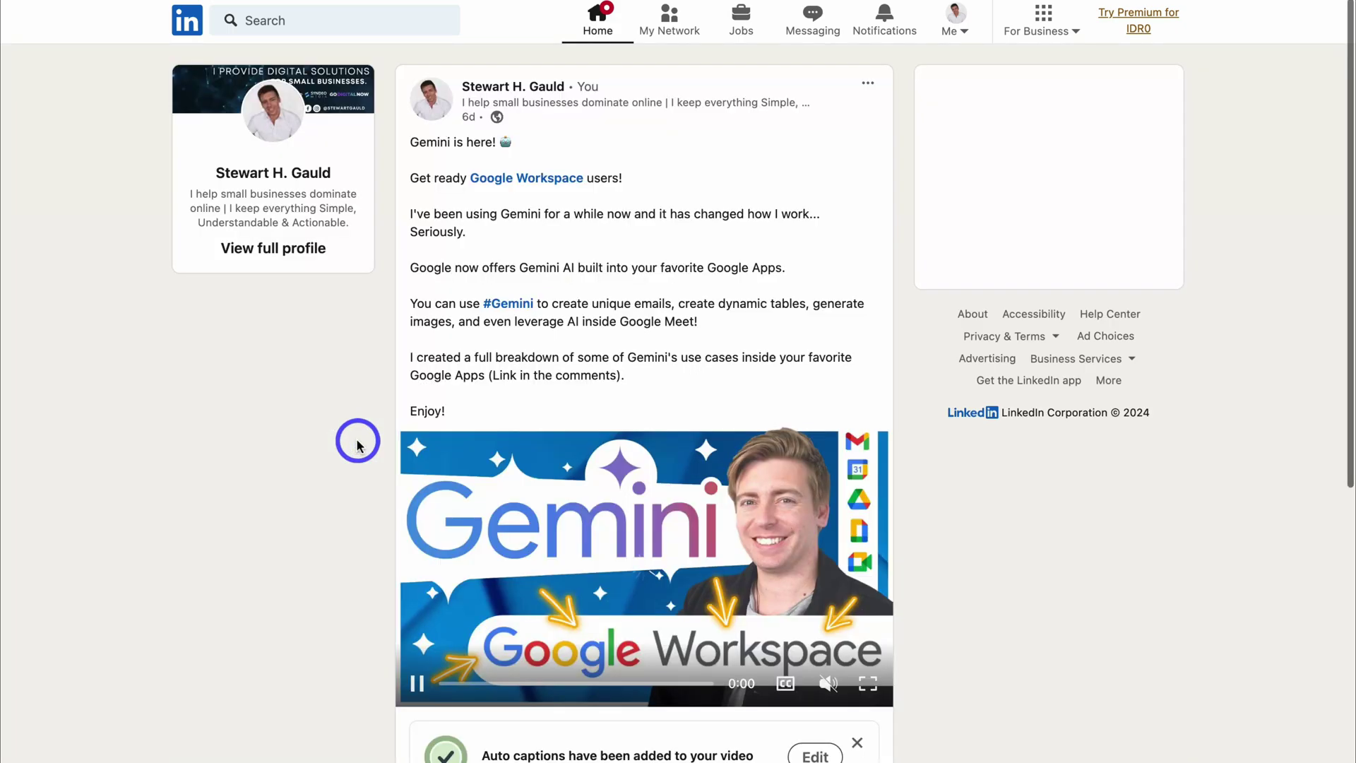
{"action": "scroll", "coordinate": [599, 424], "scroll_direction": "down", "scroll_amount": 4}
{"action": "scroll", "coordinate": [593, 417], "scroll_direction": "up", "scroll_amount": 4}
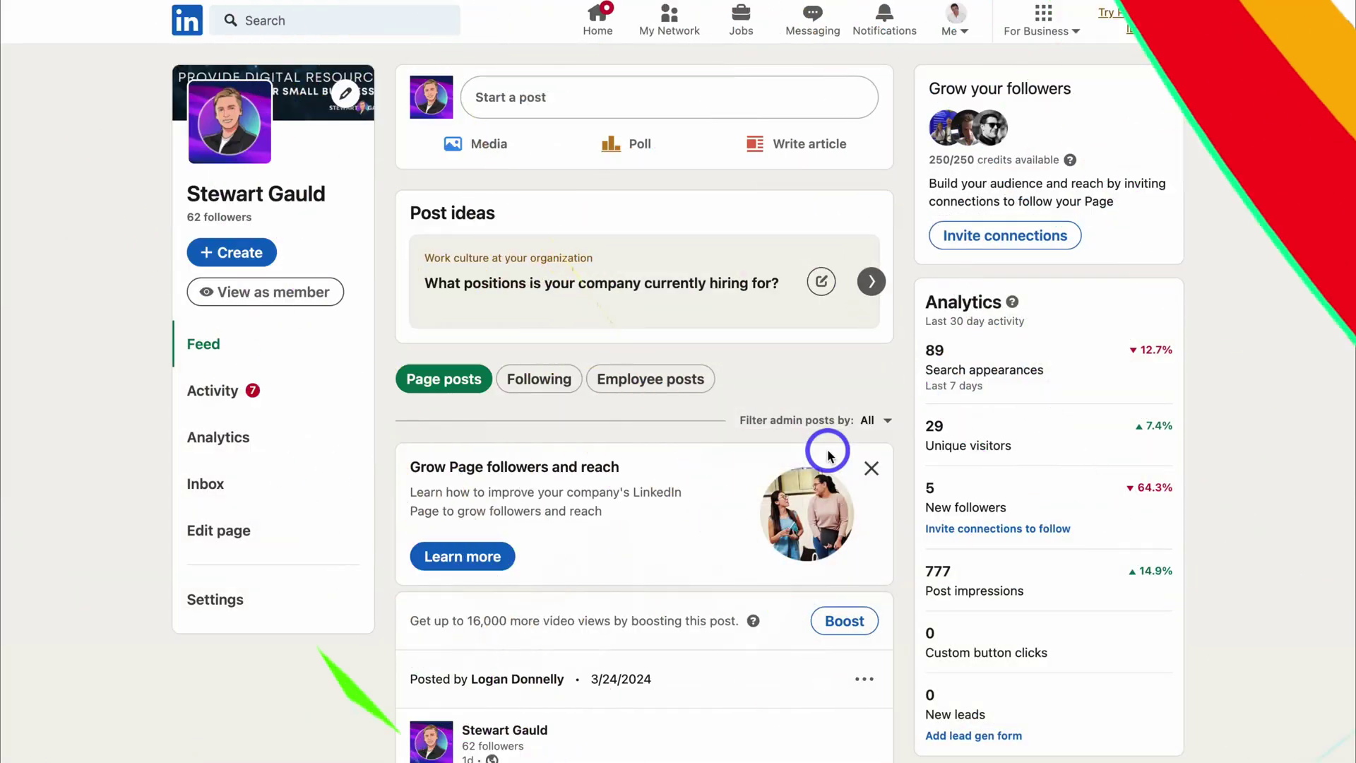
{"action": "scroll", "coordinate": [828, 450], "scroll_direction": "down", "scroll_amount": 12}
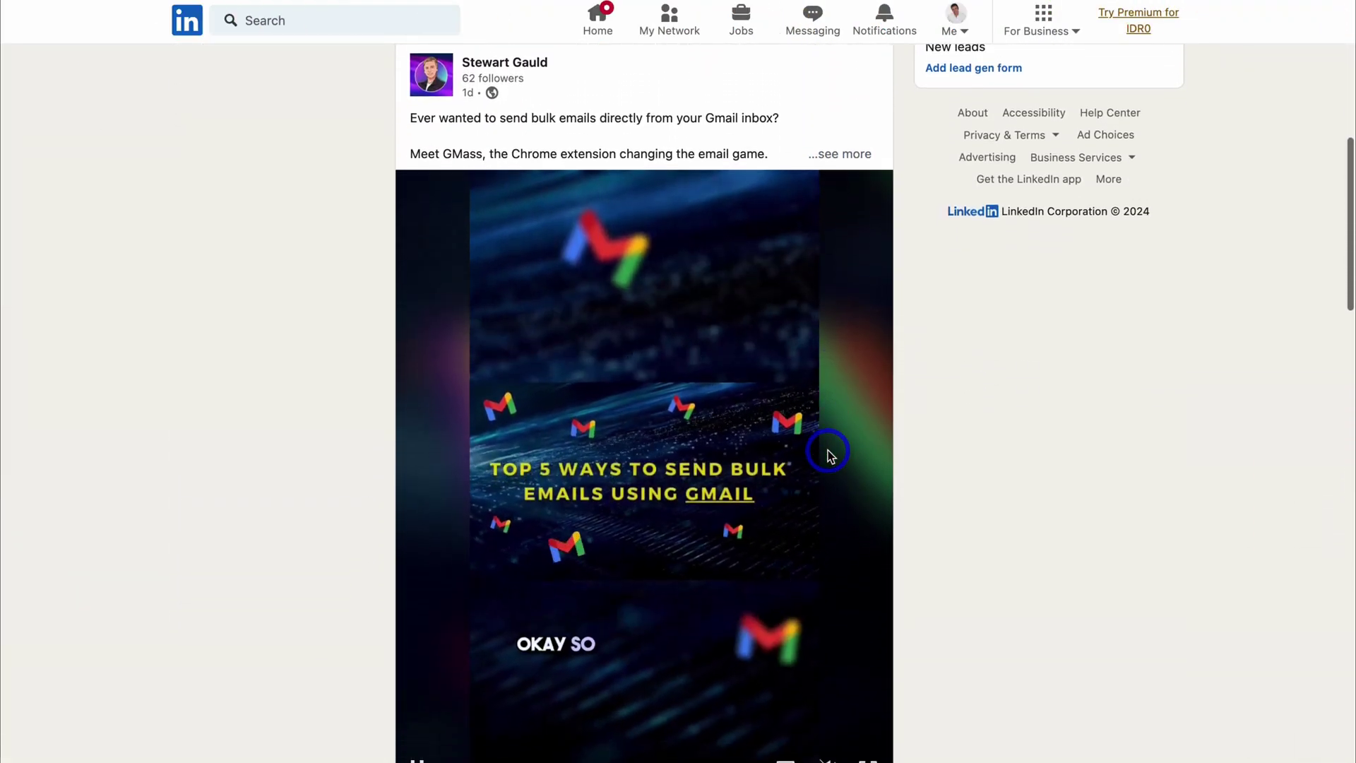
{"action": "scroll", "coordinate": [828, 451], "scroll_direction": "down", "scroll_amount": 15}
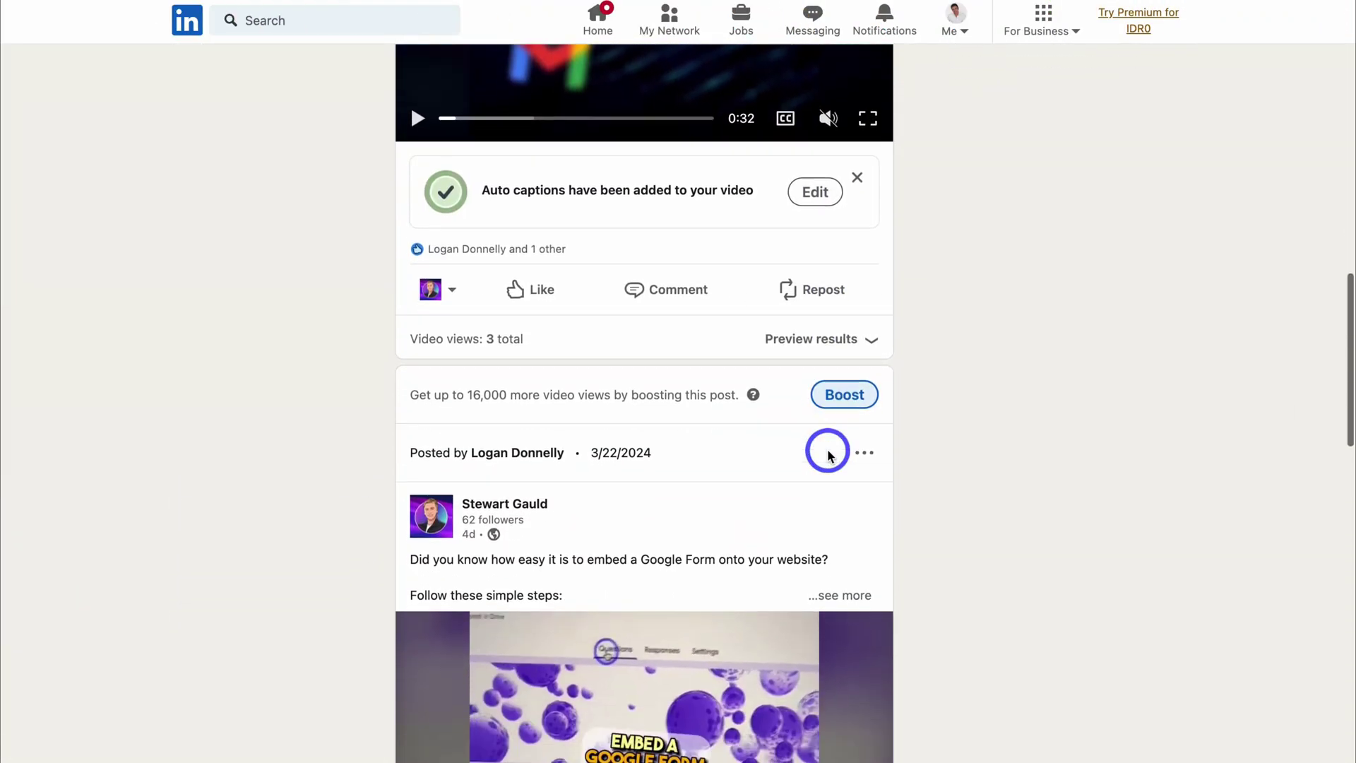
{"action": "scroll", "coordinate": [827, 451], "scroll_direction": "down", "scroll_amount": 8}
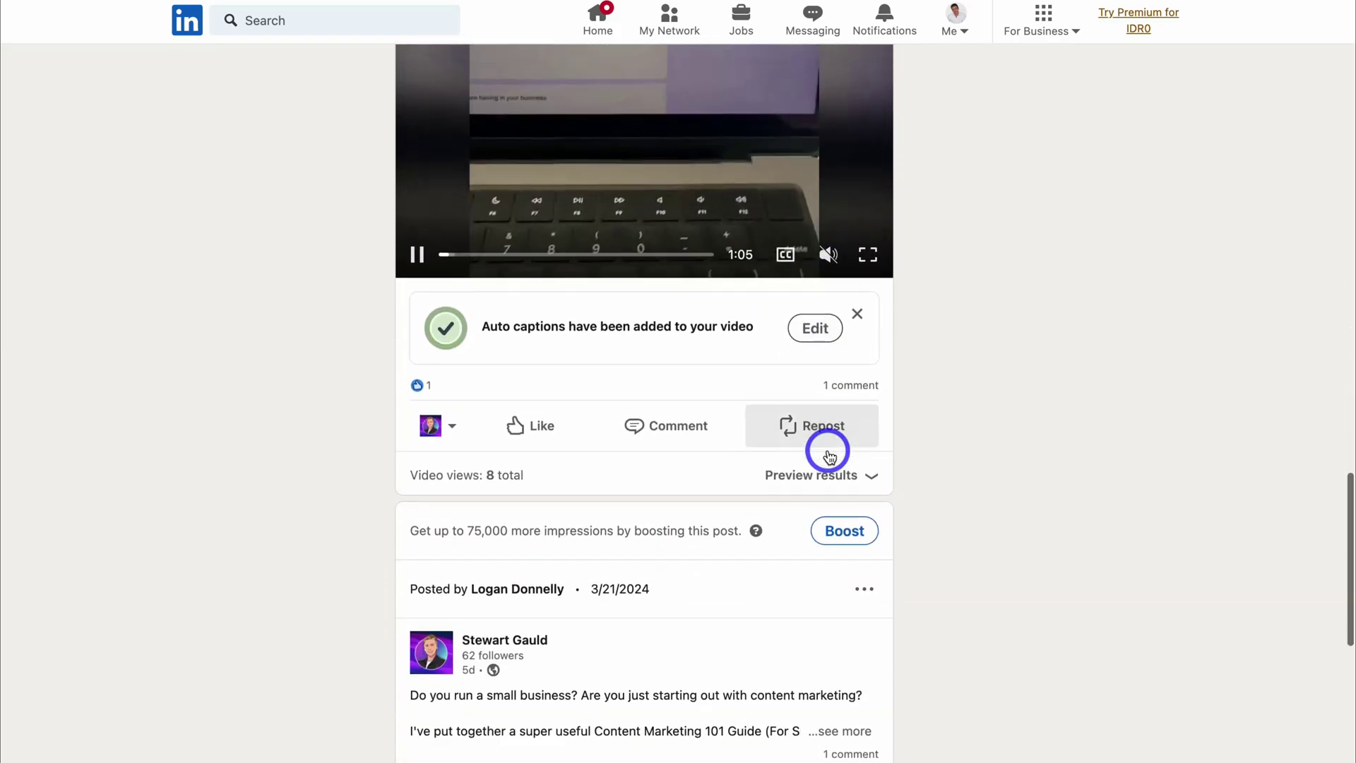
{"action": "scroll", "coordinate": [827, 450], "scroll_direction": "down", "scroll_amount": 12}
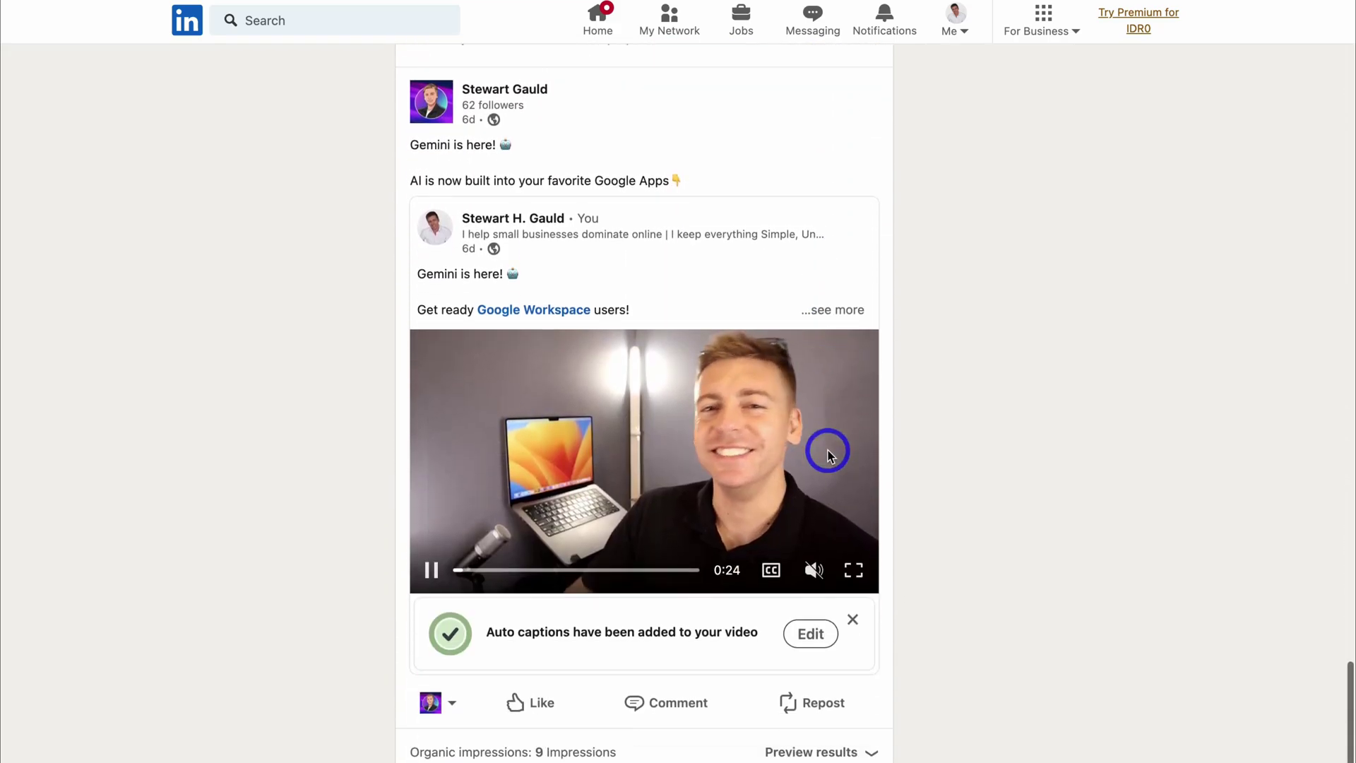